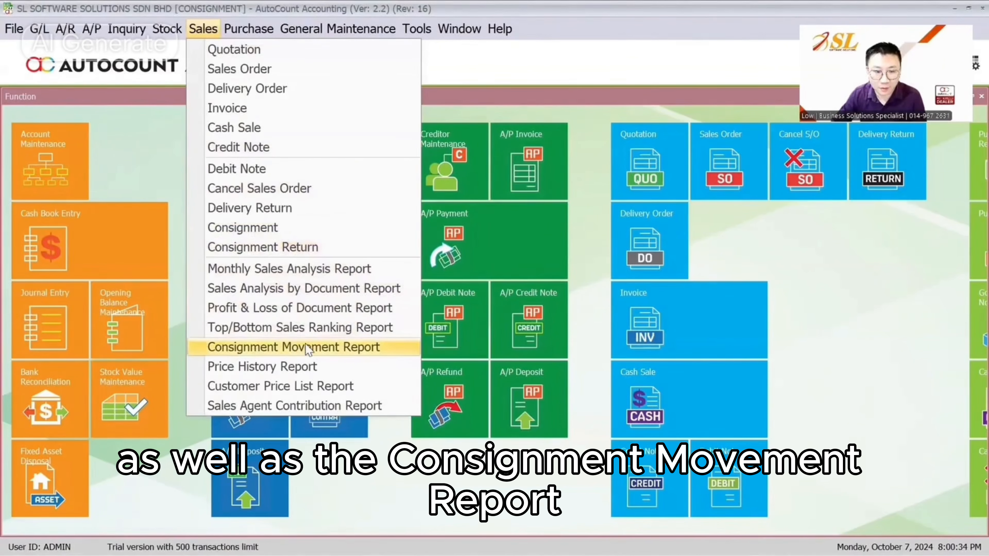
mouse_move(248, 28)
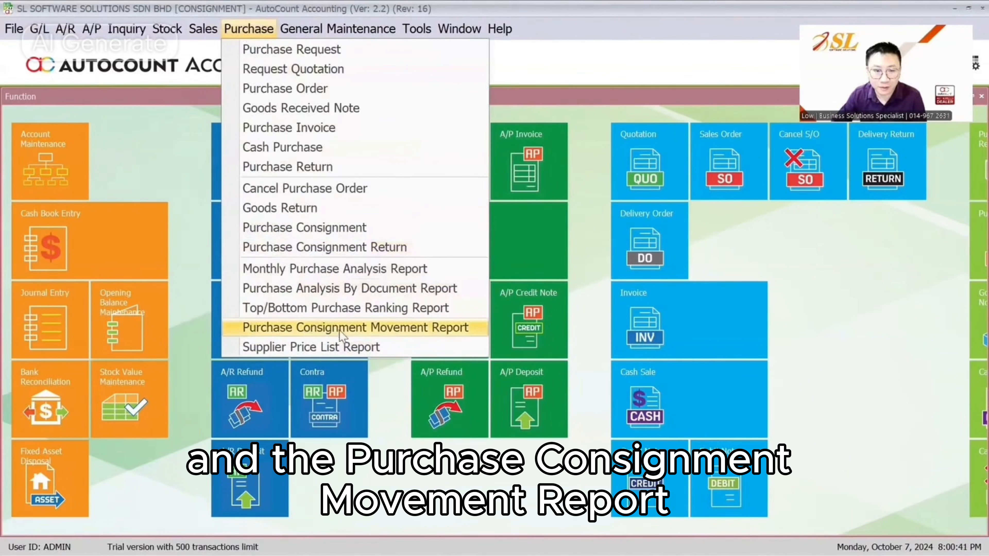
left_click(249, 28)
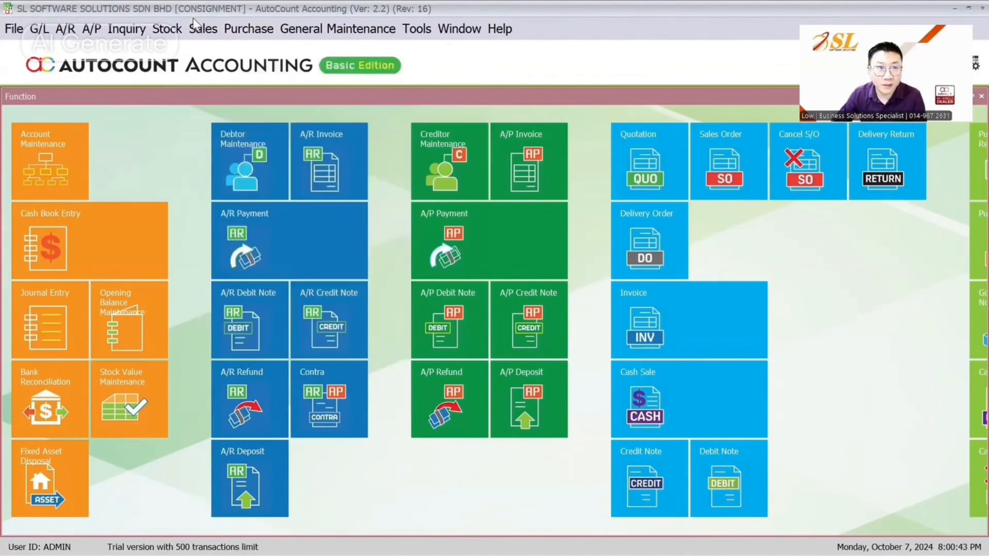
left_click(200, 27)
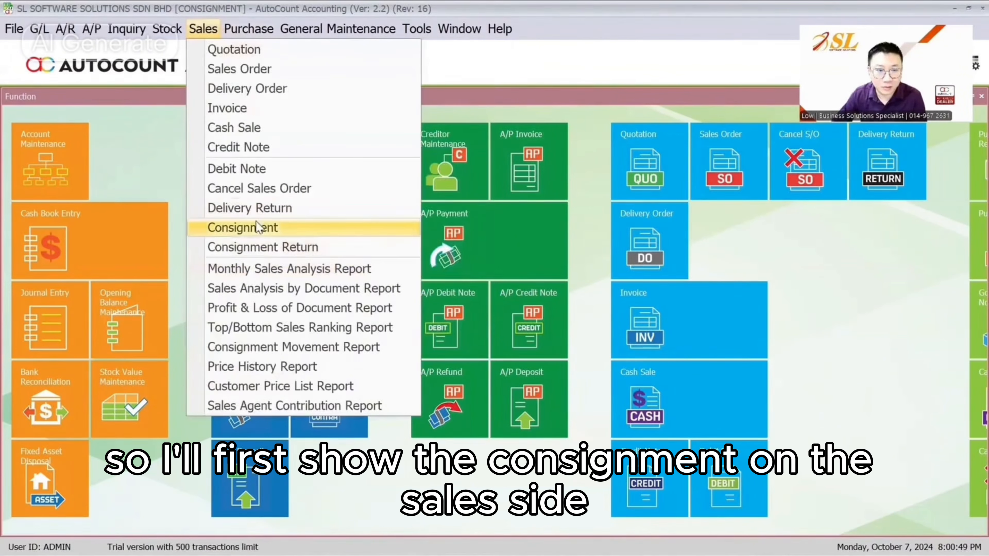
left_click(258, 233)
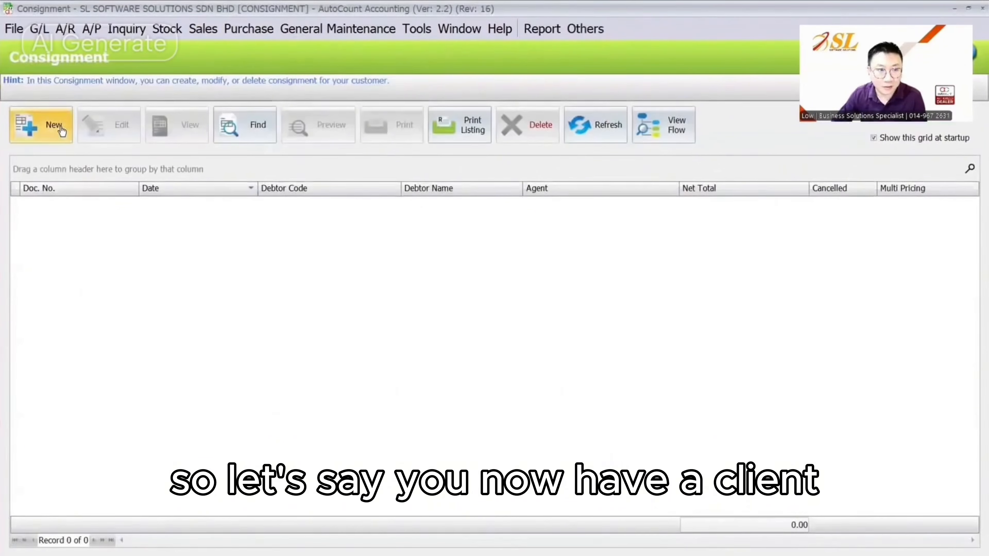
left_click(58, 128)
left_click(275, 123)
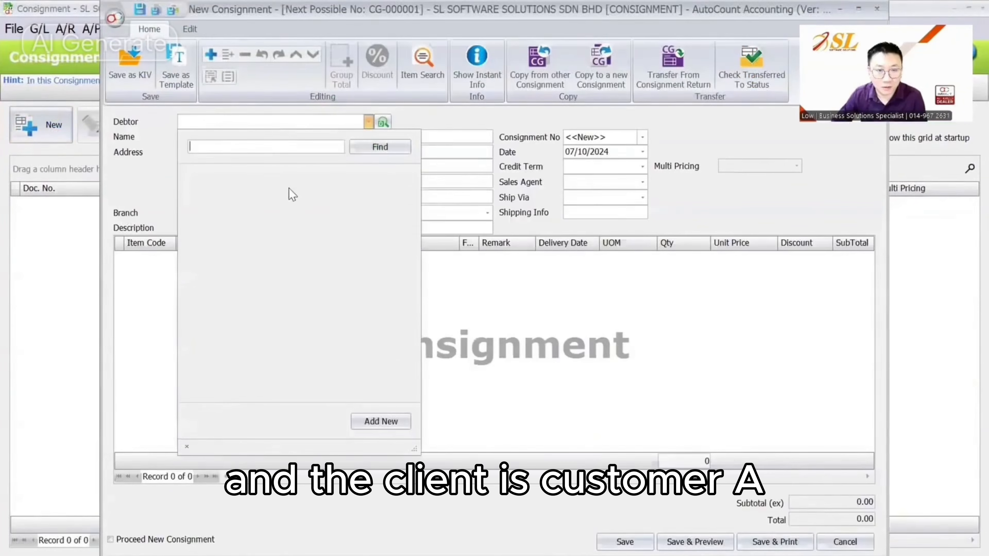
left_click(311, 186)
left_click(422, 59)
left_click(664, 98)
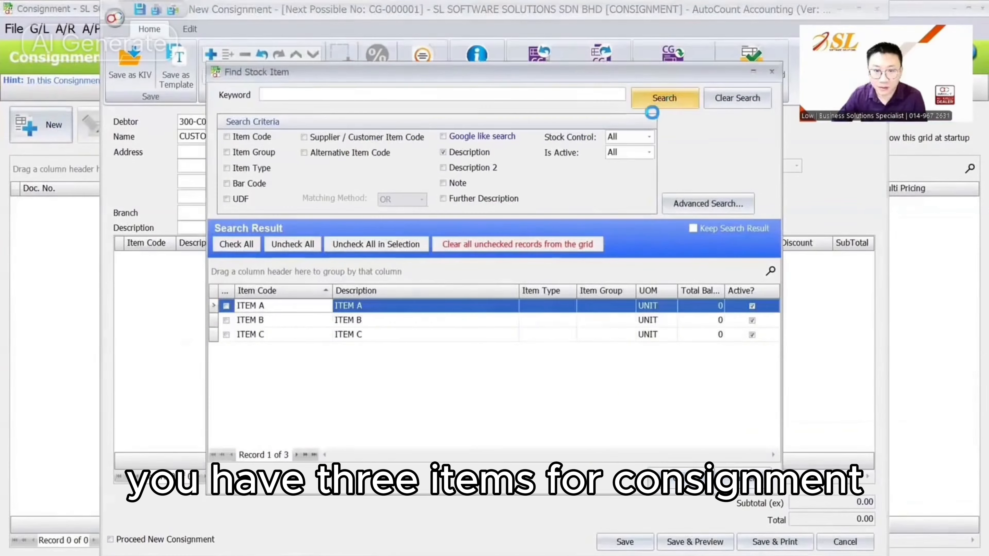
left_click(238, 244)
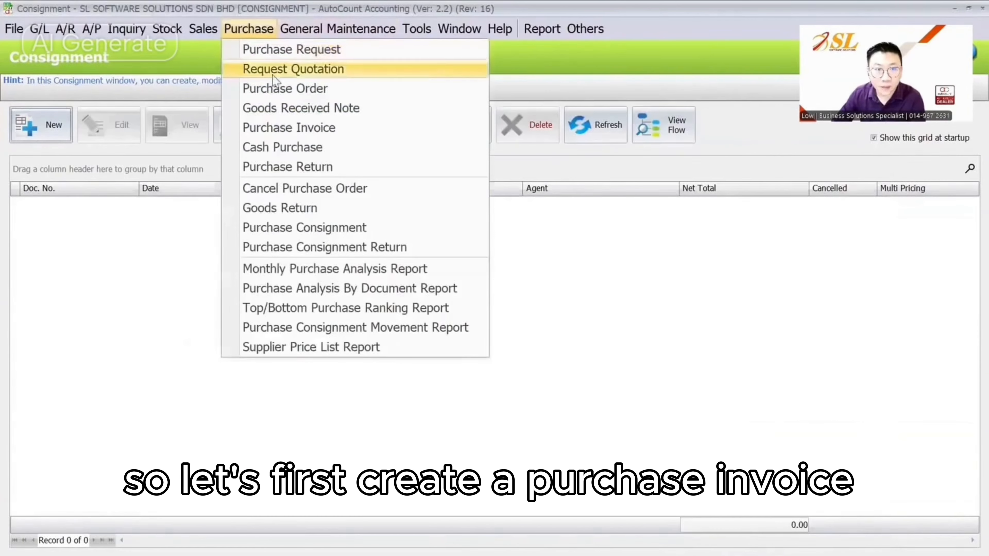
Step: Start a new purchase invoice for SUPPLIER A and add stock items ITEM A, ITEM B and ITEM C
left_click(278, 125)
left_click(47, 125)
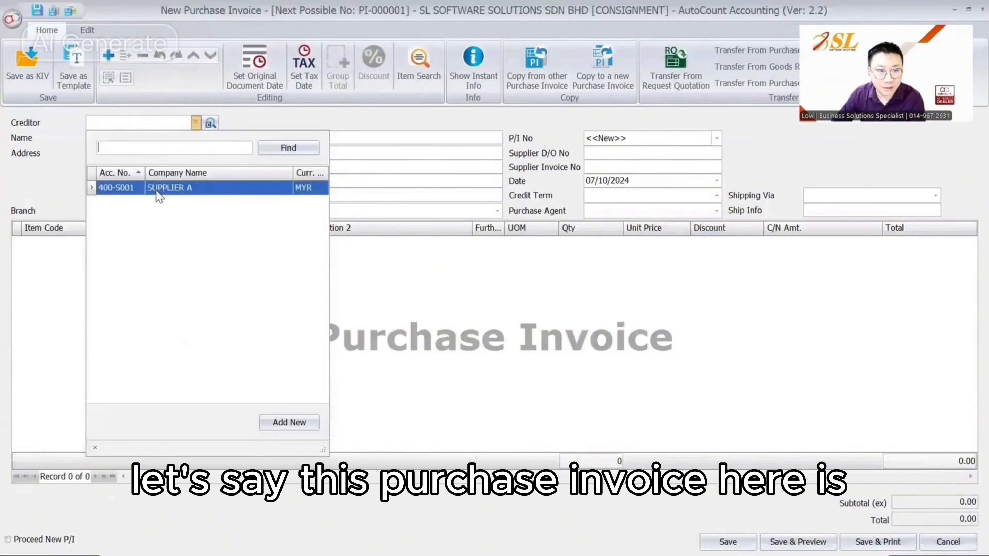
left_click(157, 191)
left_click(418, 62)
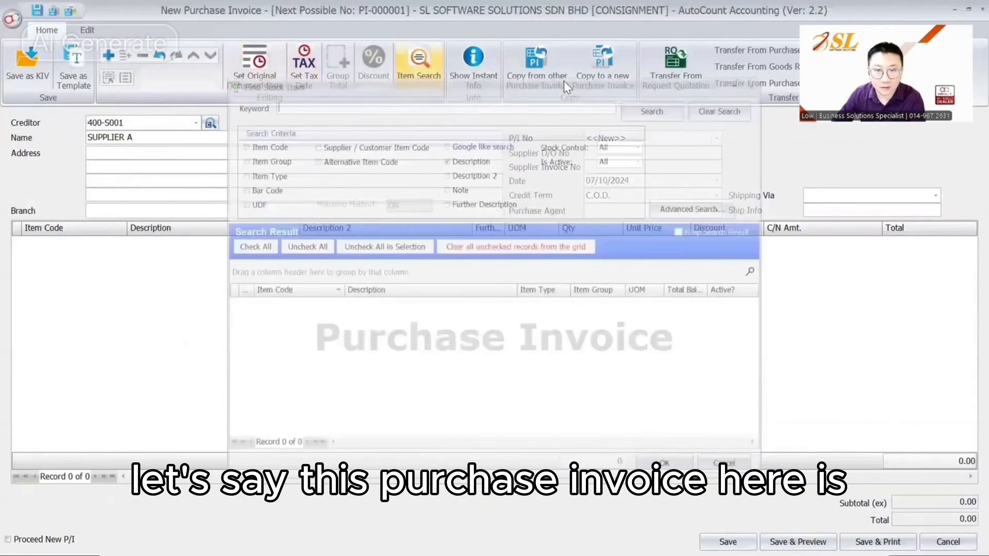
left_click(236, 244)
left_click(678, 478)
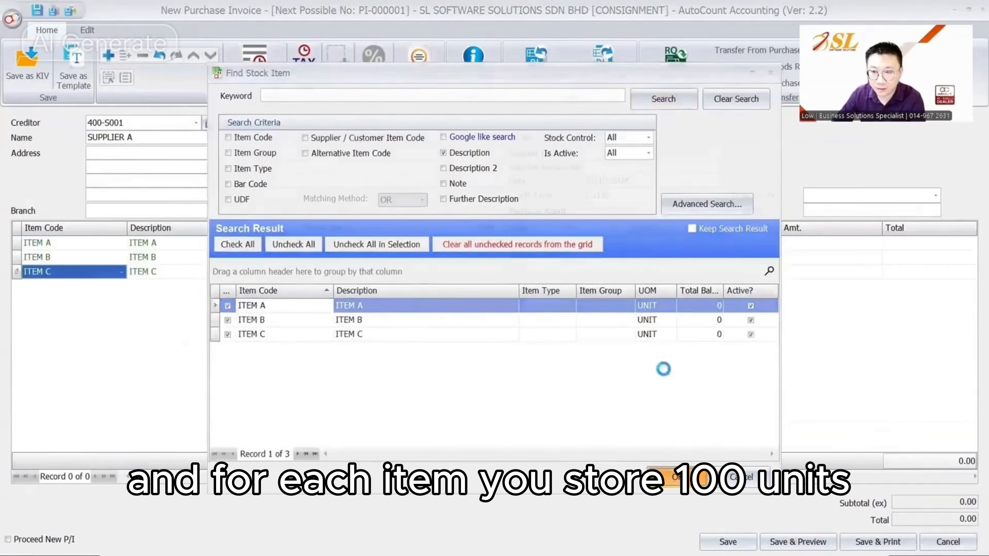
Step: Set the quantity of ITEM A, ITEM B and ITEM C to 100 units each on the purchase invoice
left_click(588, 243)
type("100")
key("Down")
type("100")
key("Down")
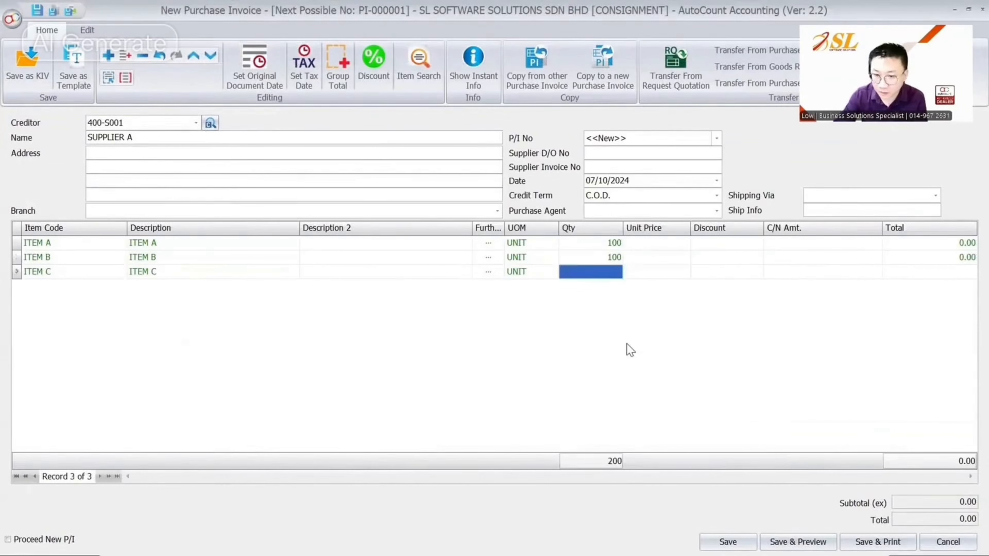
type("100")
Step: Set the unit price of all three purchase invoice items to 5 and save the invoice
key("Right")
key("Up")
key("Up")
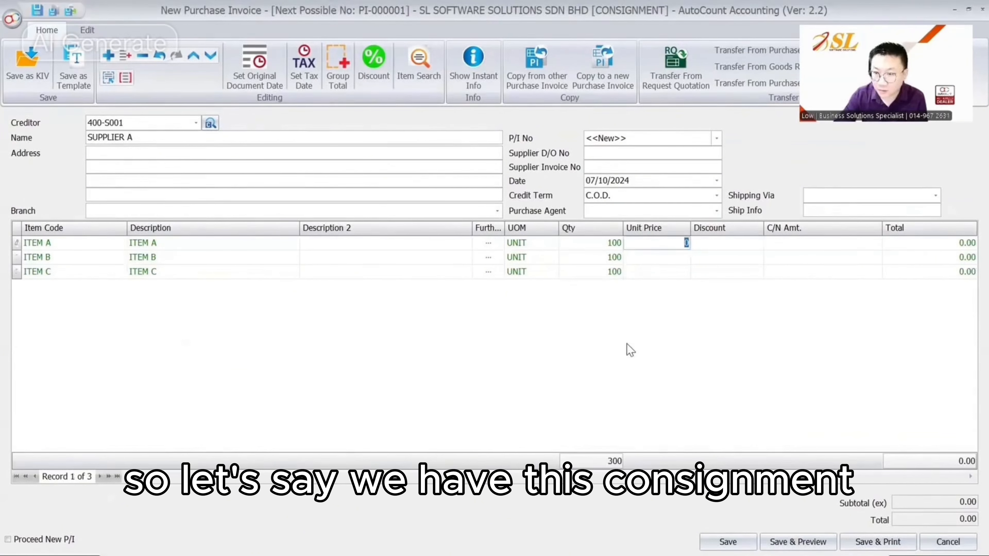
type("5")
key("Down")
type("5")
key("Down")
type("5")
left_click(728, 542)
left_click(458, 307)
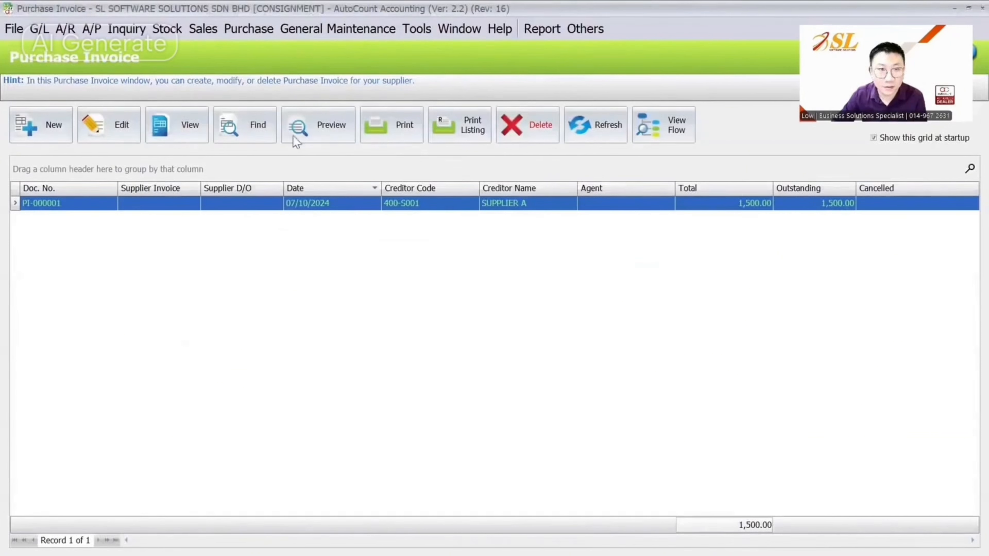
Step: Run the Stock Balance Report for all items to check their quantities before the consignment
left_click(202, 36)
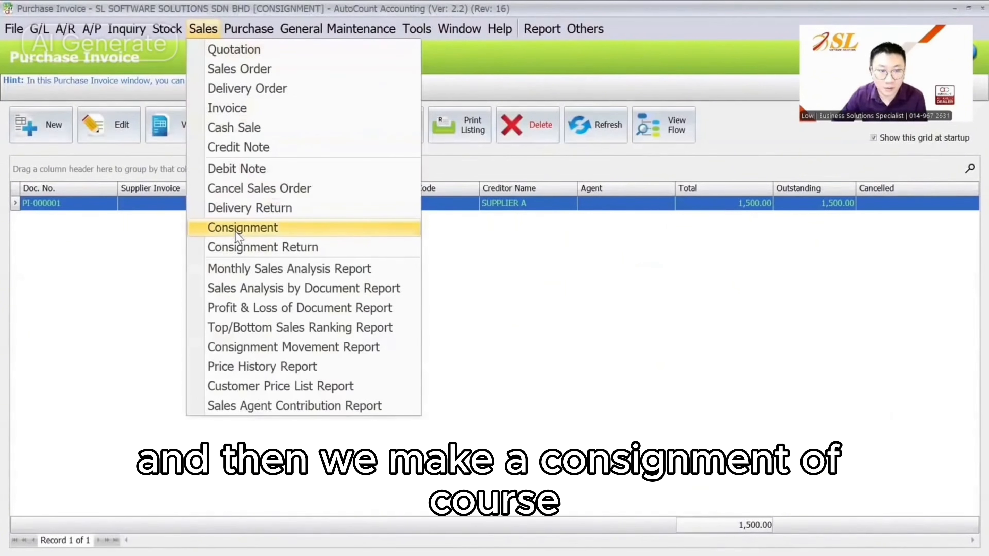
mouse_move(167, 30)
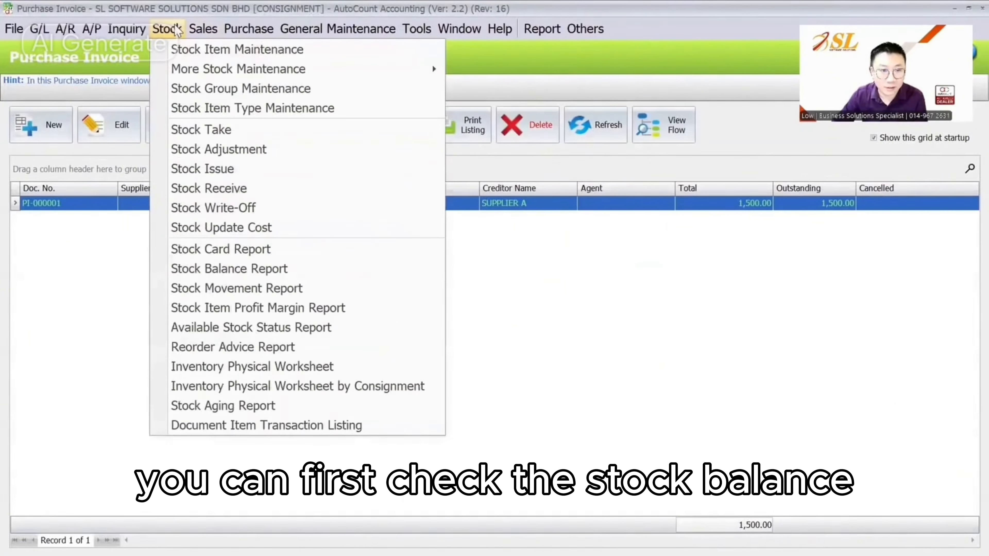
left_click(229, 269)
left_click(39, 159)
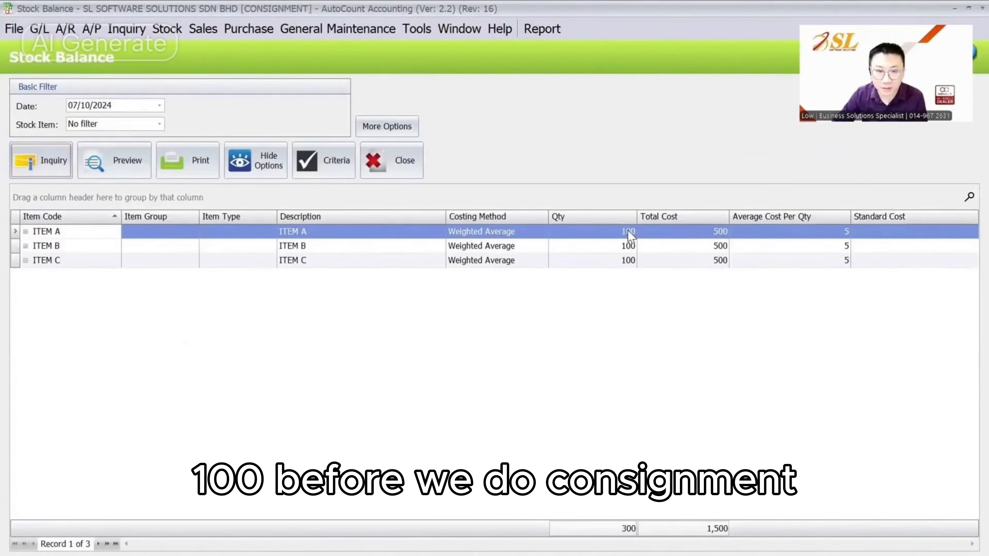
Step: Start a new sales consignment with CUSTOMER A as the debtor
left_click(205, 29)
left_click(238, 229)
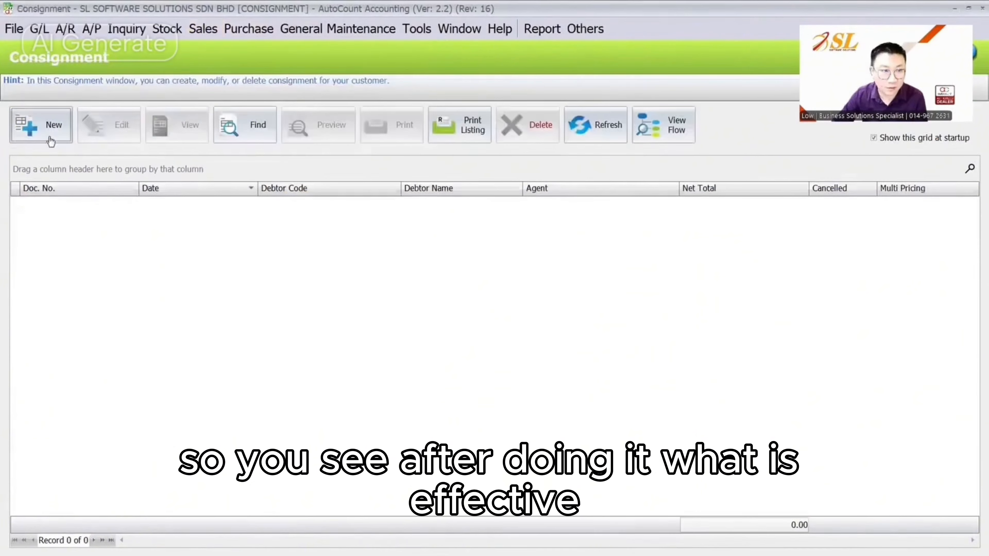
left_click(45, 128)
left_click(316, 124)
left_click(307, 189)
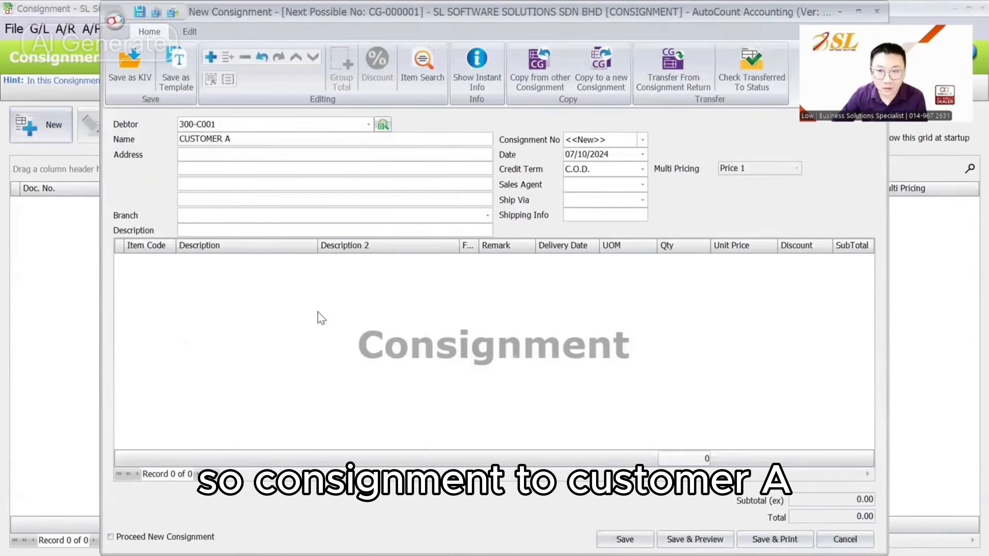
Step: Find the stock items and add only ITEM A and ITEM B to the consignment
left_click(429, 80)
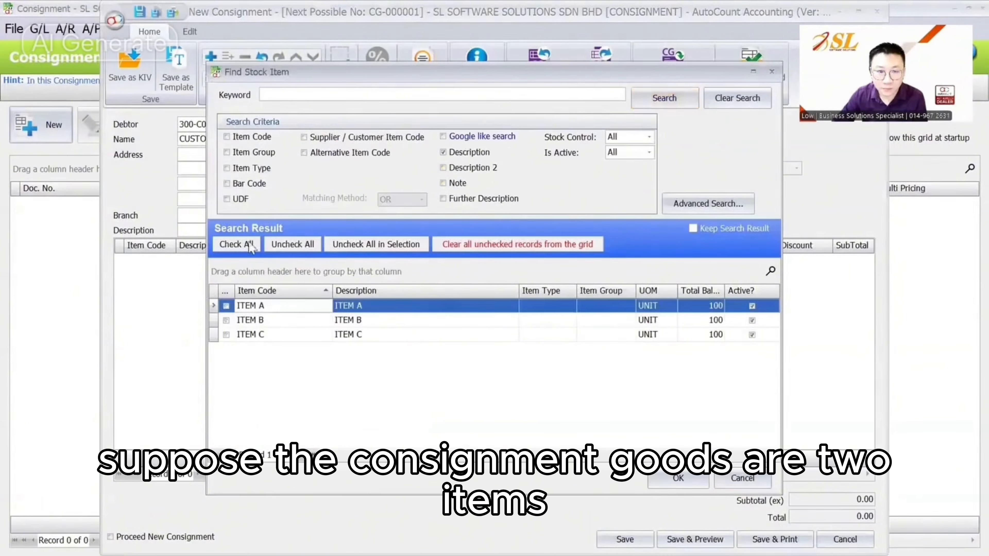
left_click(236, 244)
left_click(226, 335)
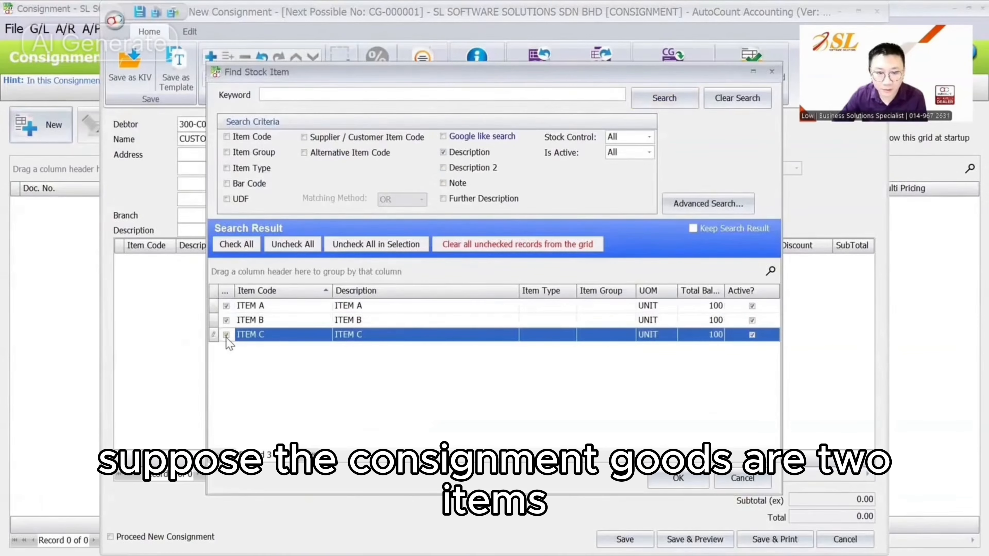
left_click(678, 478)
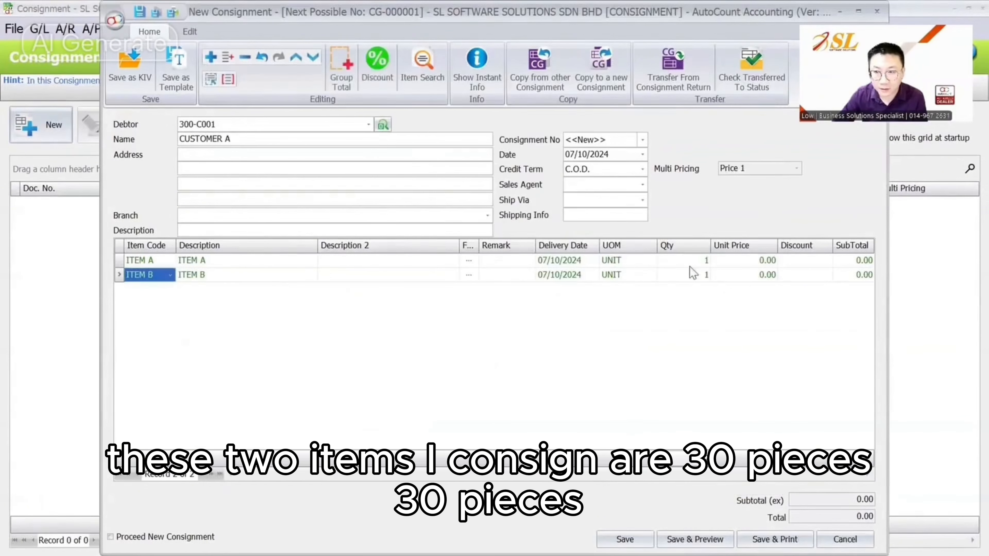
Step: Set the consigned quantity of ITEM A and ITEM B to 30 units each
left_click(693, 261)
type("30")
key("Down")
type("30")
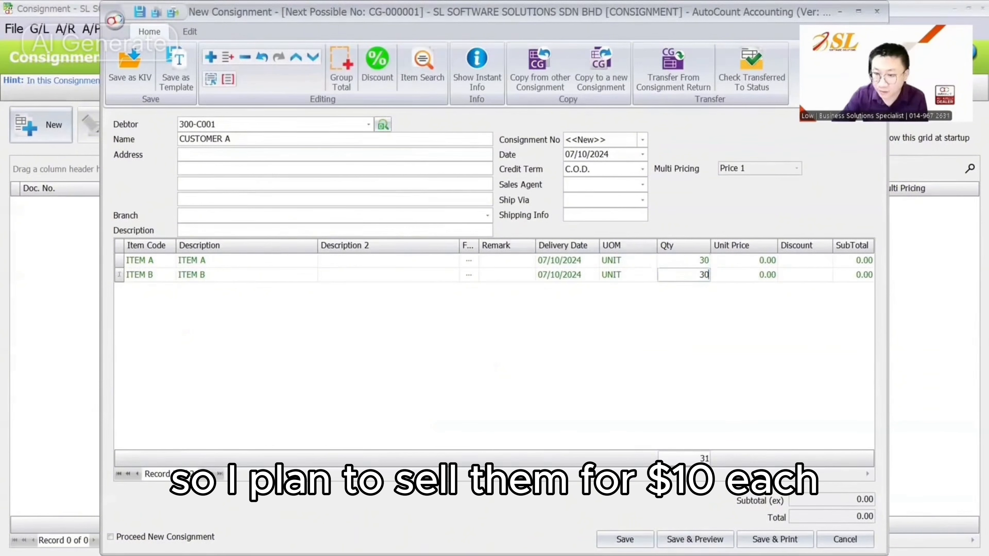
Step: Set the unit price of ITEM A and ITEM B to 10 and save the consignment
key("Up")
key("Right")
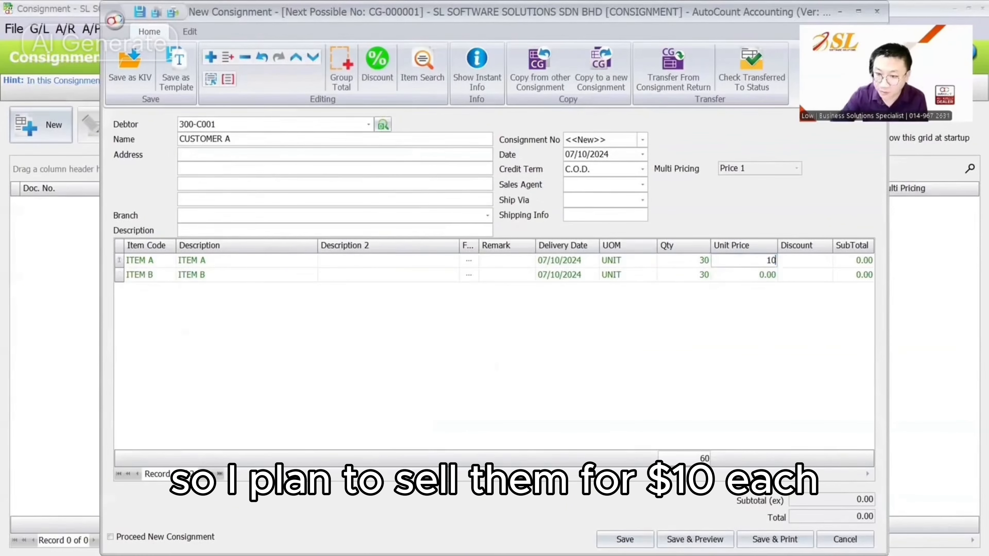
key("Down")
type("10")
key("Right")
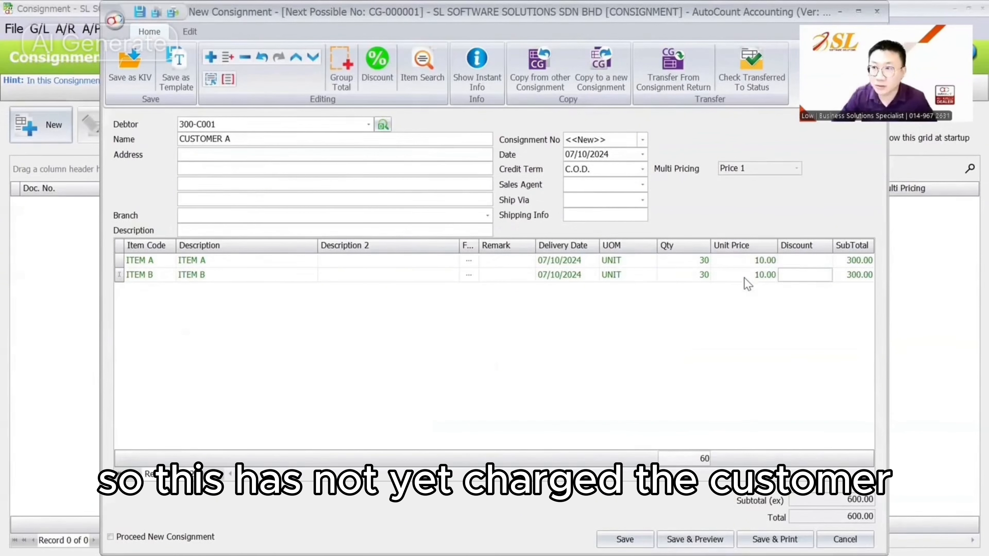
left_click(625, 539)
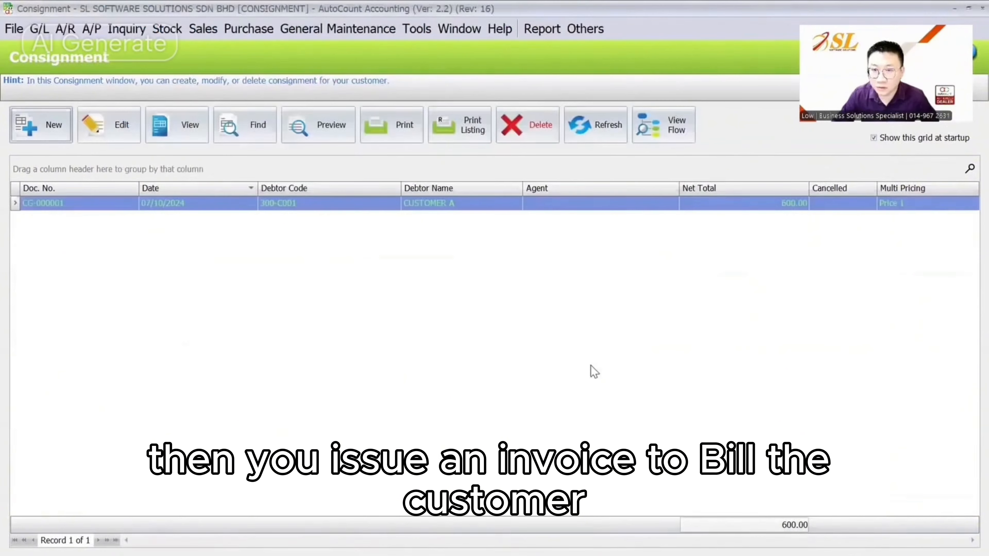
Step: Preview the saved consignment as a printed Consignment Note, look through its layout and close the preview
left_click(339, 127)
left_click(624, 389)
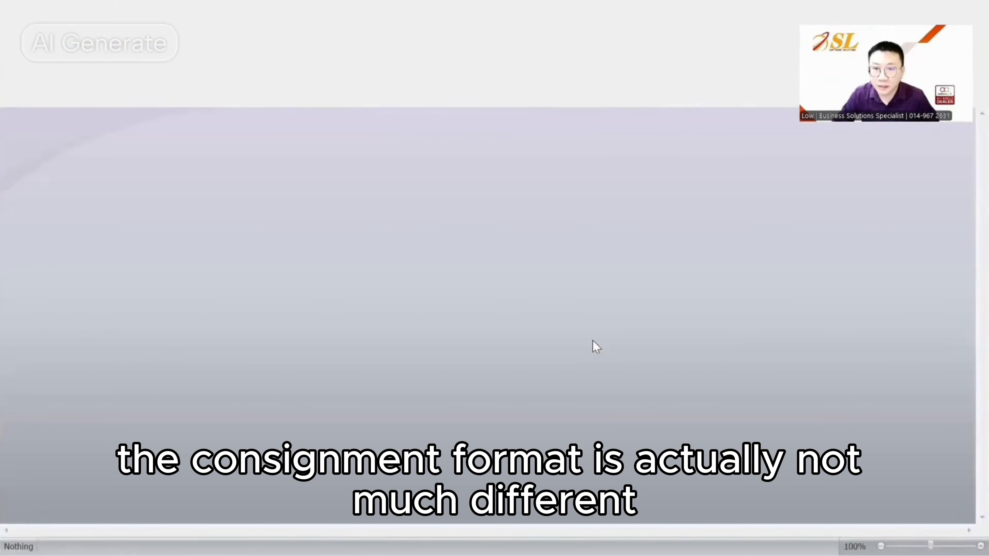
scroll(576, 323, "down", 5)
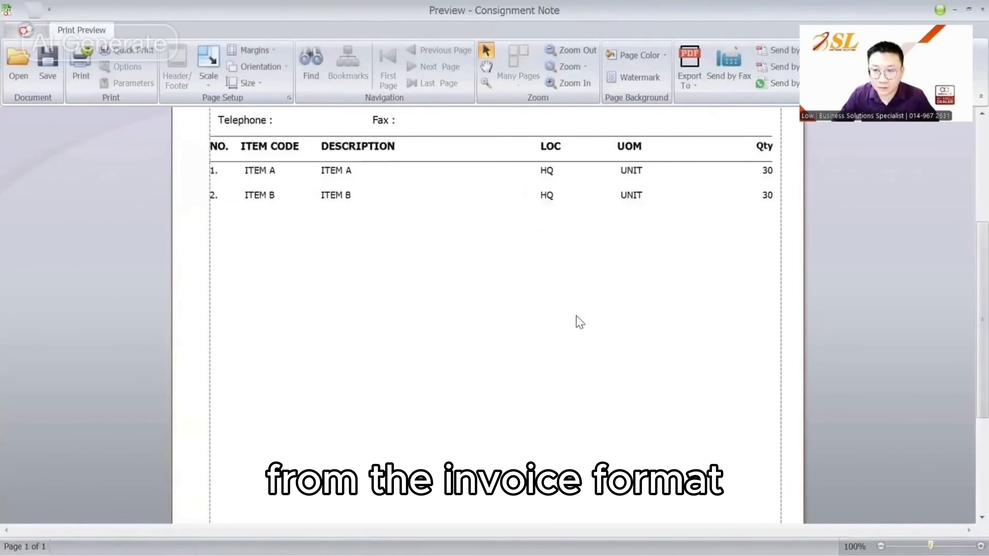
scroll(576, 323, "up", 6)
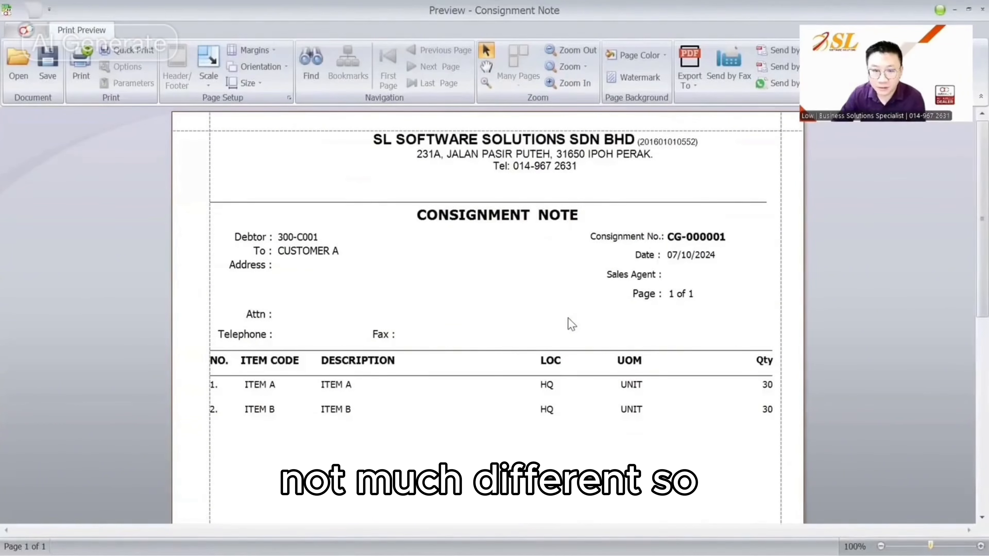
key("Escape")
Step: Check the Stock Balance Report after the consignment and look at its additional filter and report options
left_click(167, 28)
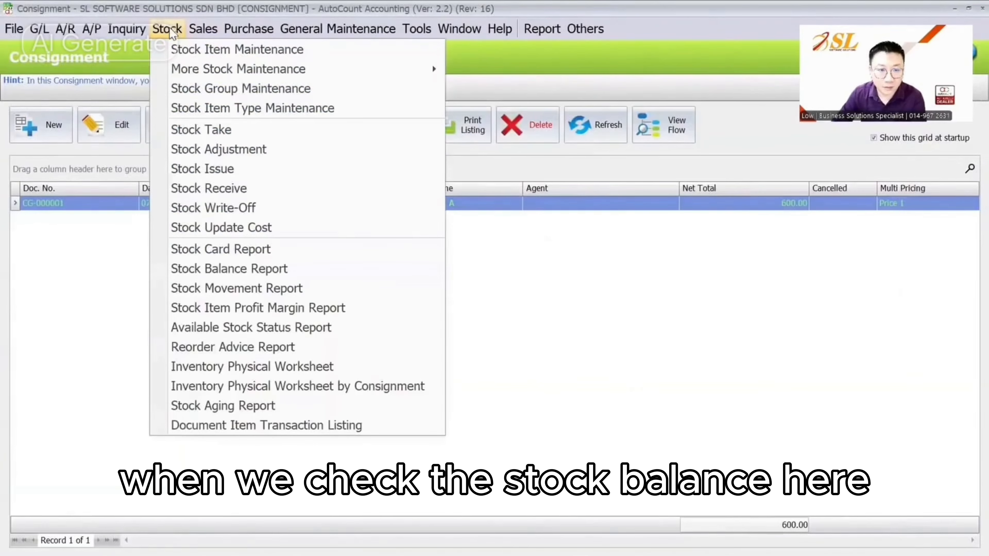
left_click(228, 269)
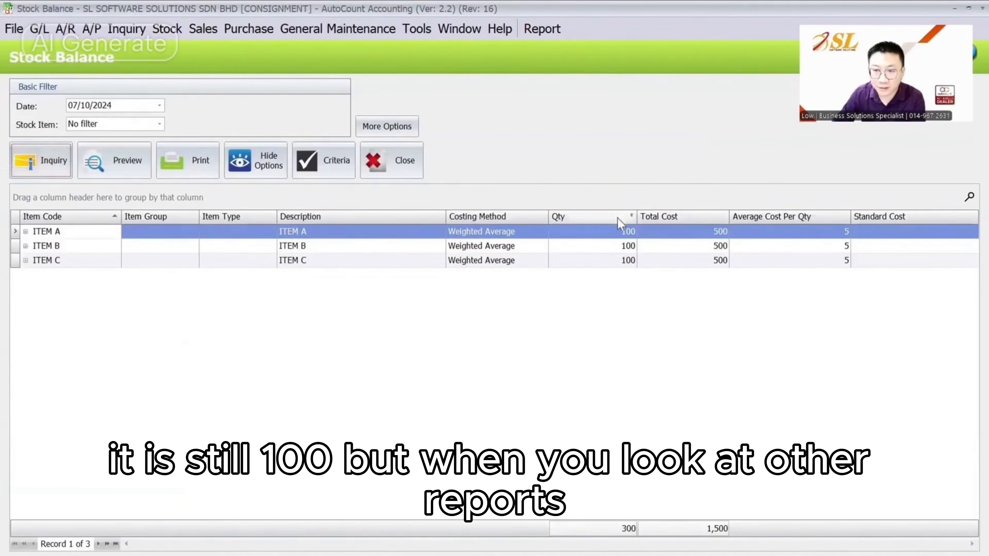
left_click(404, 125)
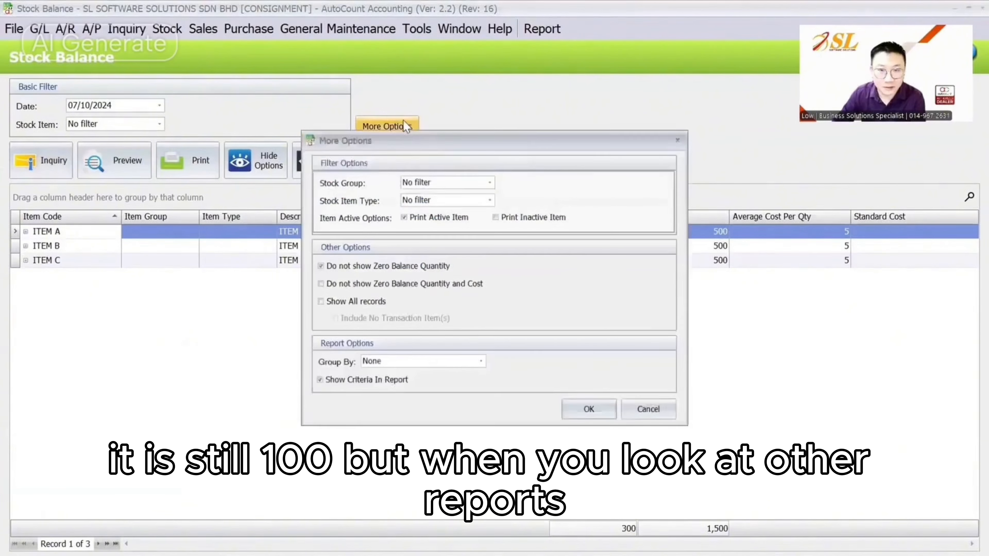
left_click(685, 134)
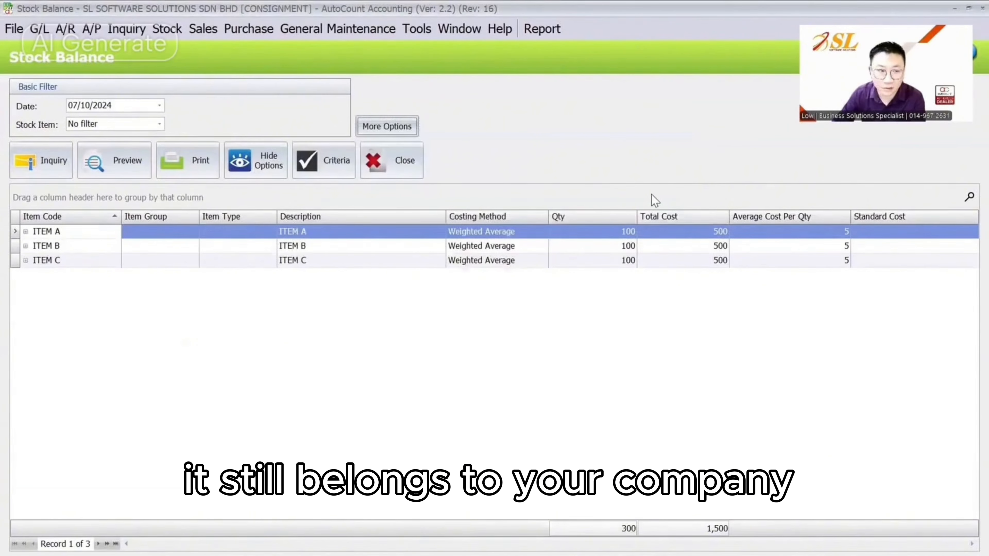
Step: Run the Inventory Physical Worksheet inquiry to compare balance, consignment and on-hand quantities for all items
left_click(167, 30)
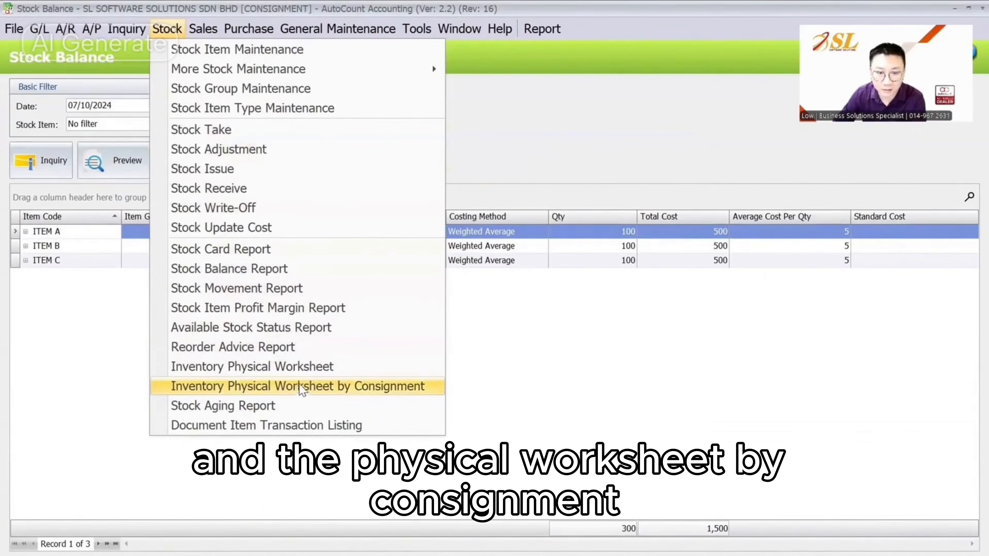
left_click(310, 368)
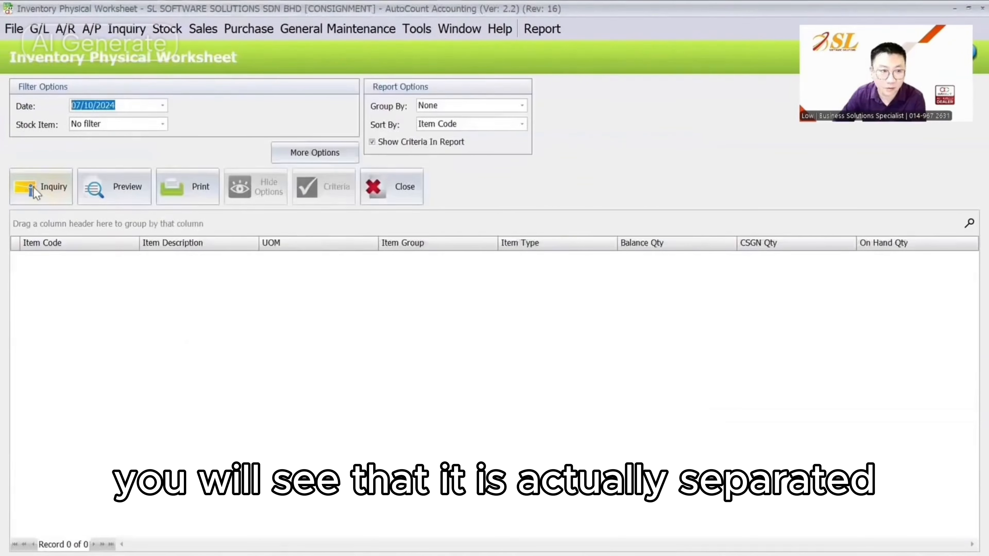
left_click(36, 188)
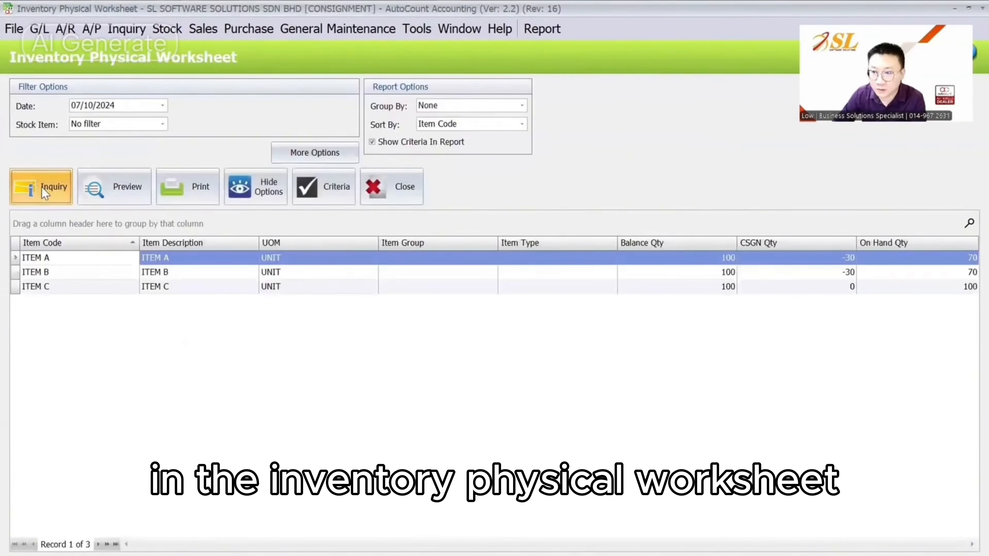
Step: Examine ITEM A's balance, consigned and on-hand quantities and ITEM B's on-hand quantity in the worksheet results
left_click(837, 259)
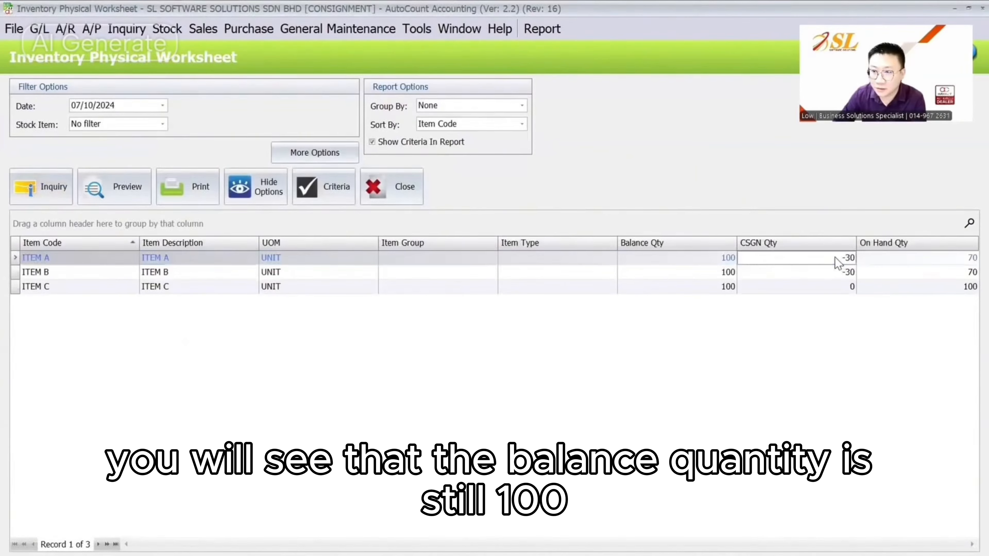
left_click(726, 259)
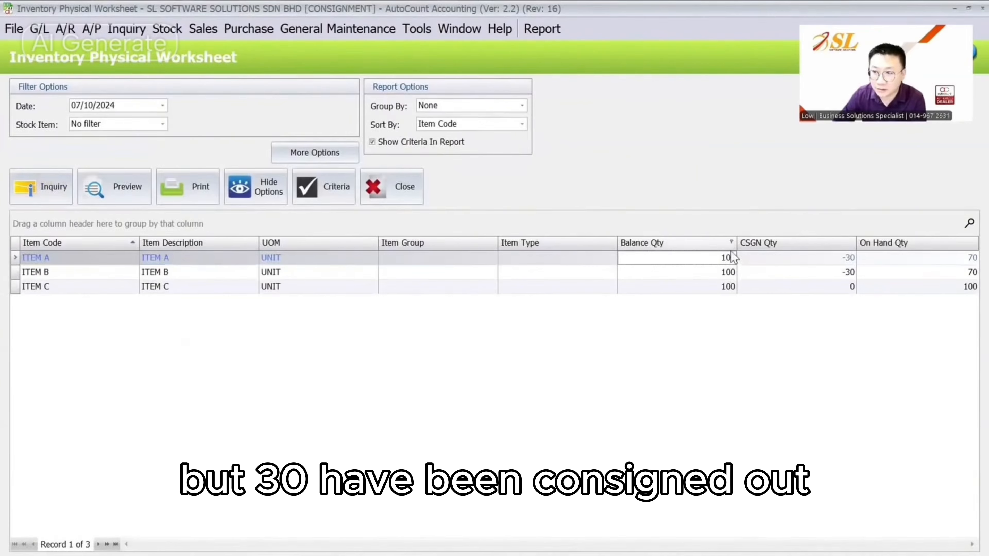
left_click(842, 260)
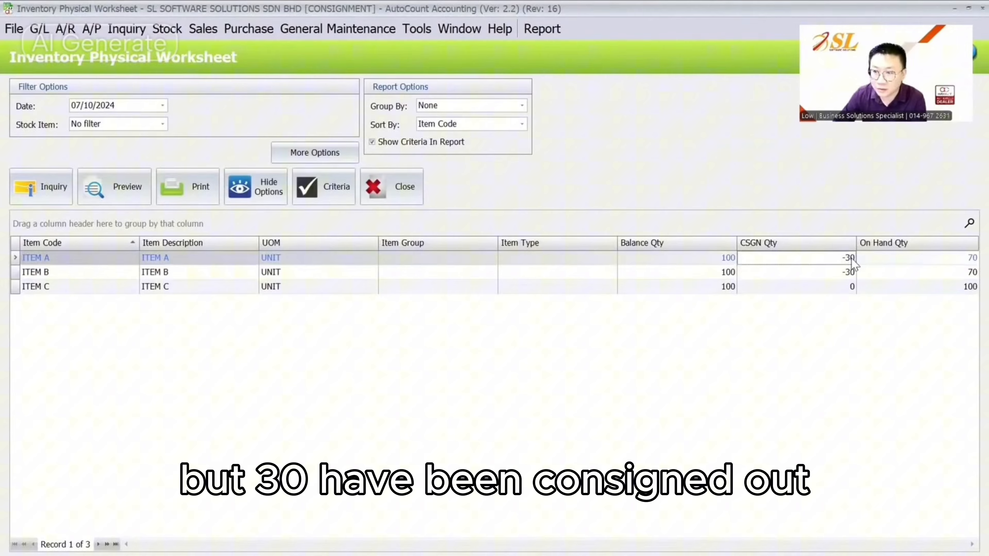
left_click(956, 260)
left_click(958, 272)
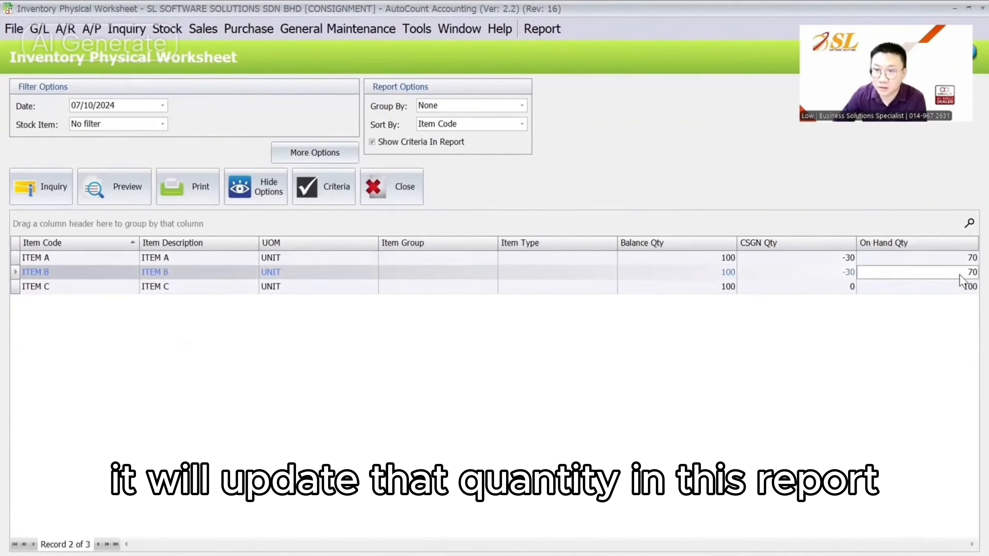
Step: Run the Stock Card Report, expand ITEM A's transaction details and check its consigned quantity
left_click(167, 29)
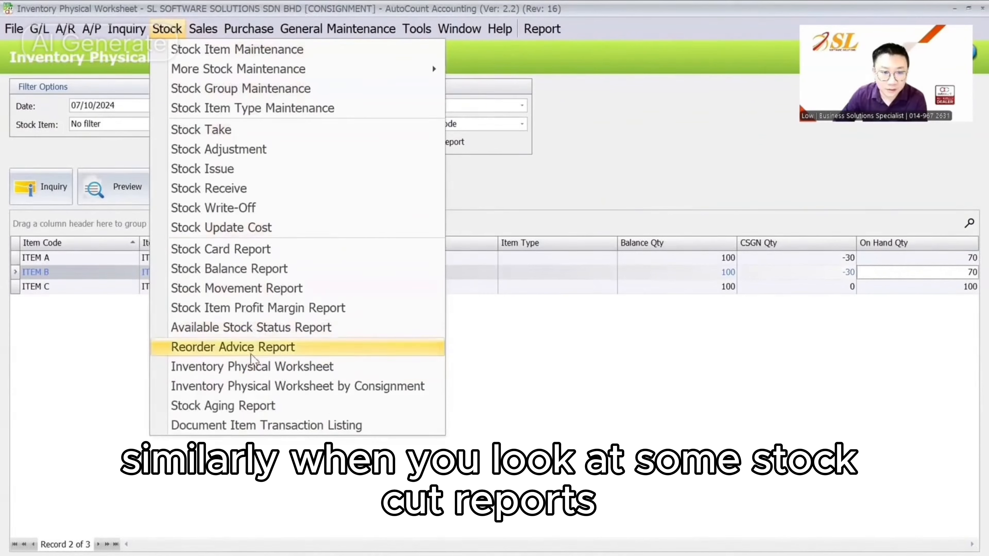
left_click(241, 249)
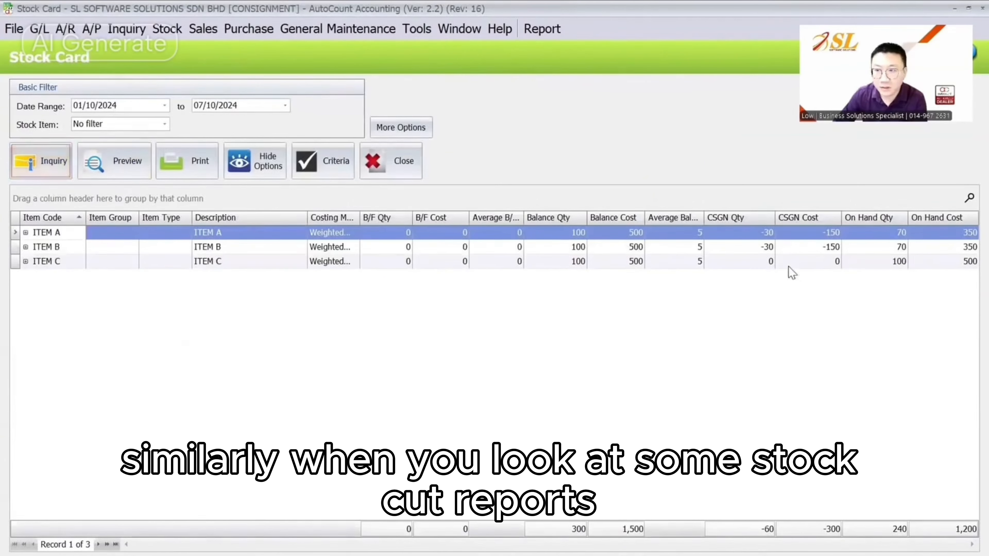
left_click(26, 232)
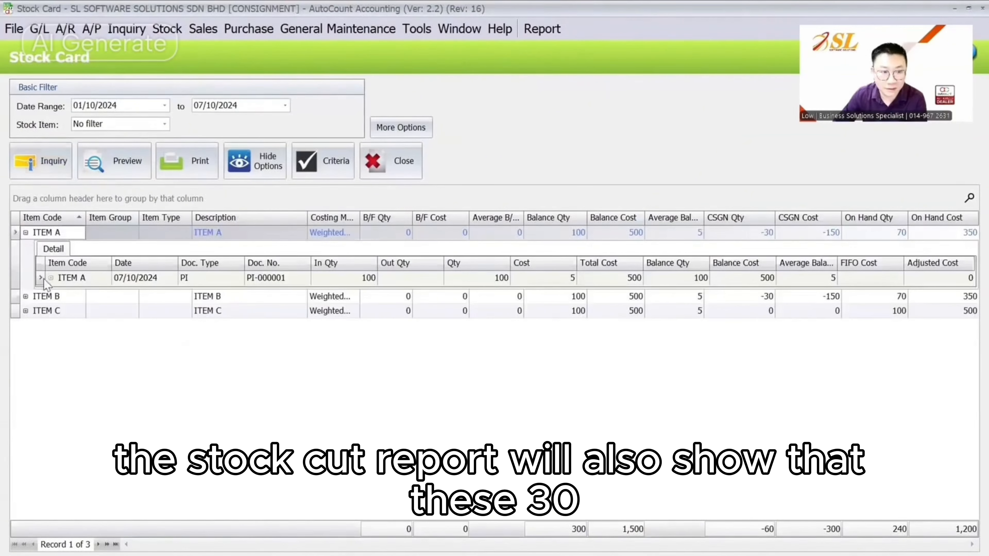
left_click(756, 233)
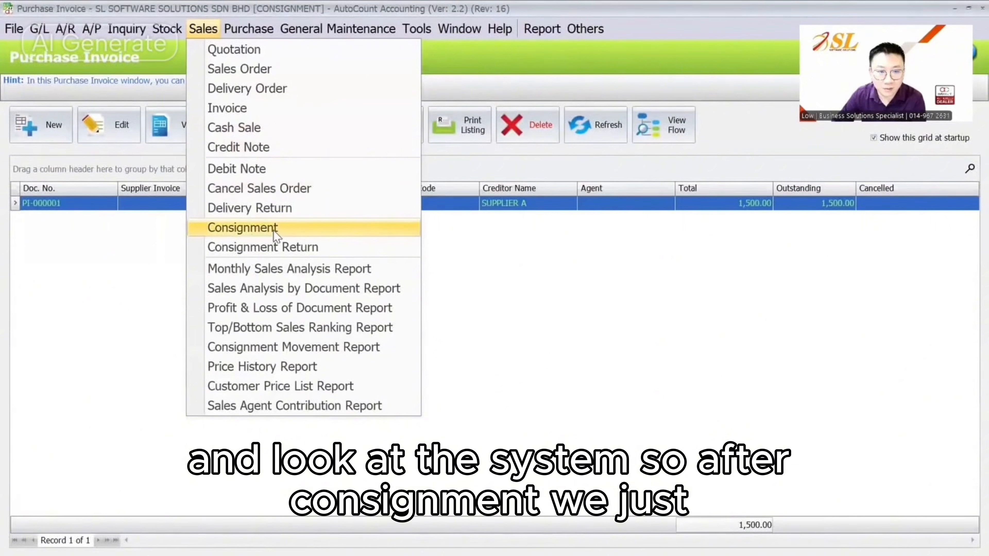
Step: Open the sales consignment list and start a partial/full transfer of CUSTOMER A's consignment to a new invoice
left_click(273, 231)
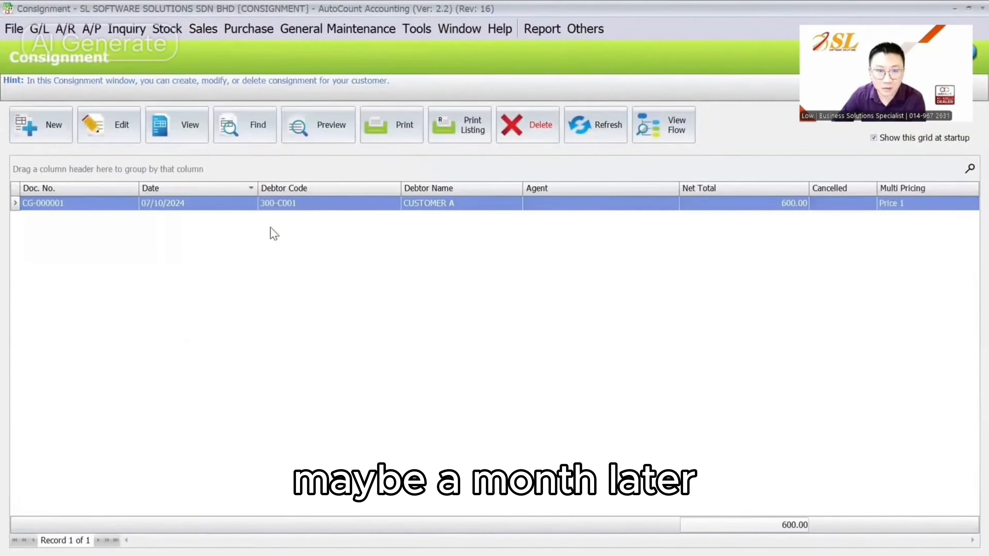
left_click(590, 205)
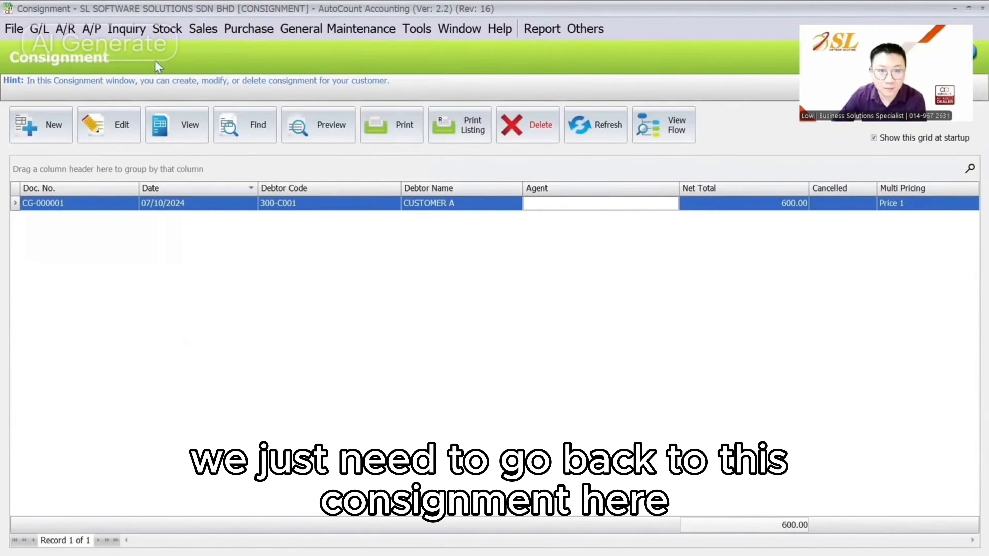
right_click(482, 203)
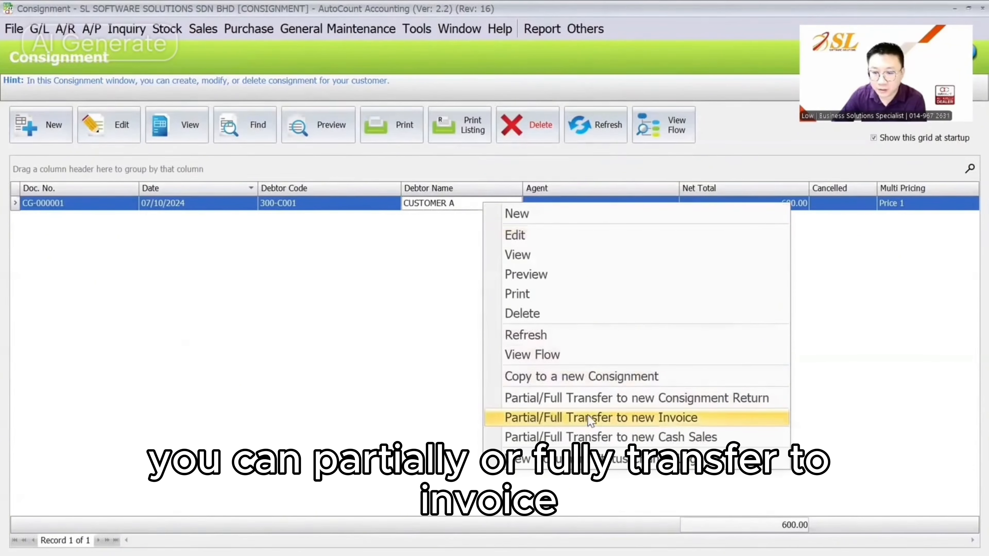
left_click(618, 418)
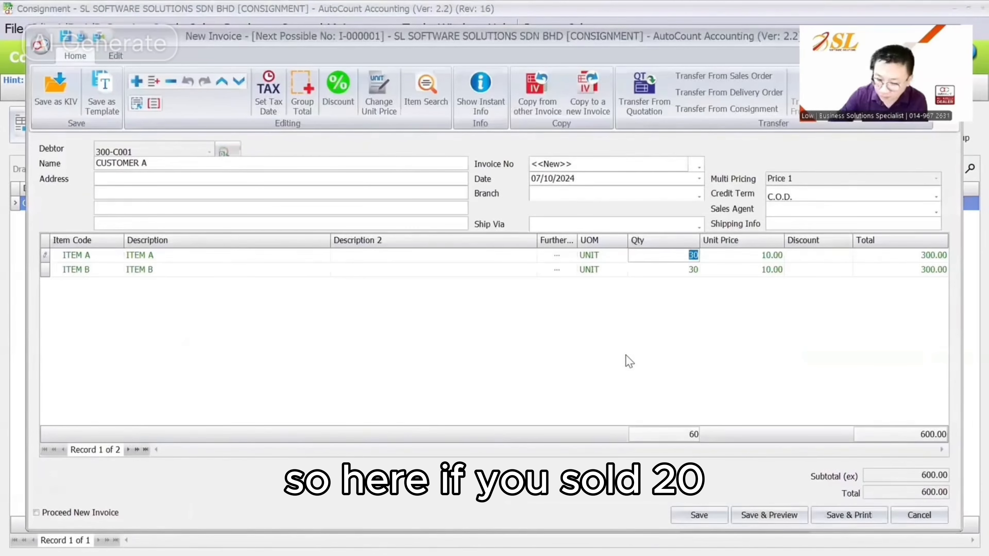
type("20")
key("Down")
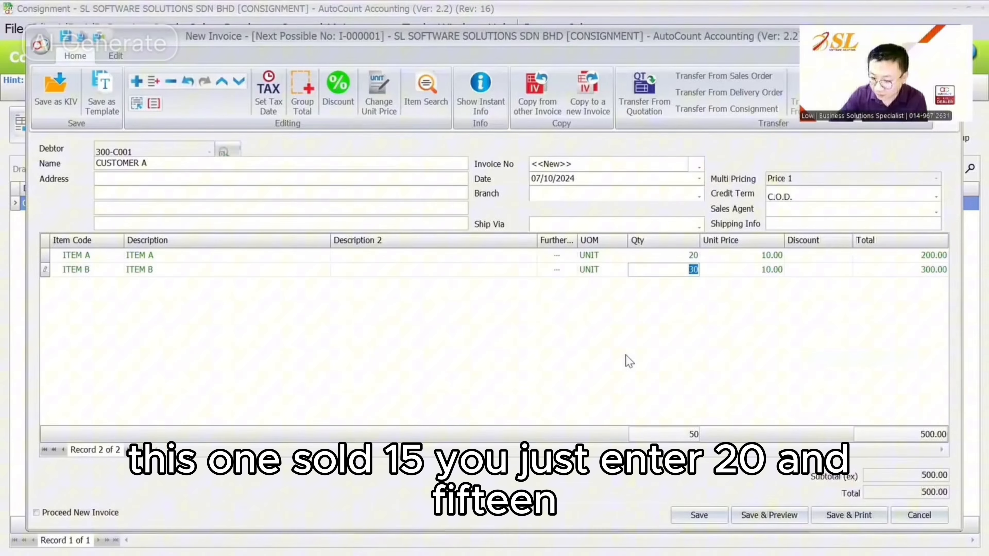
type("15")
key("Tab")
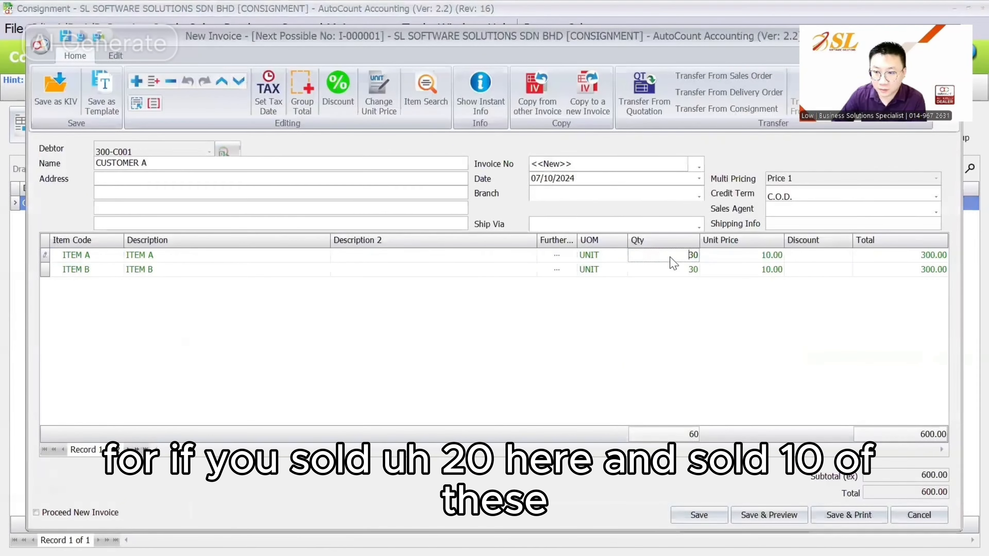
Step: Set the invoiced quantities to 20 for ITEM A and 15 for ITEM B, and save the invoice
type("2")
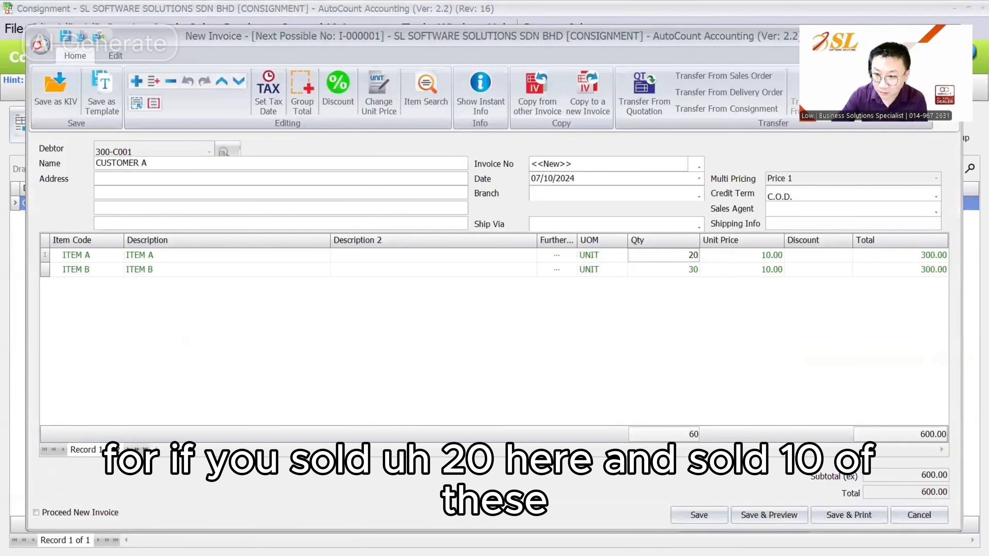
key("Down")
type("15")
key("Tab")
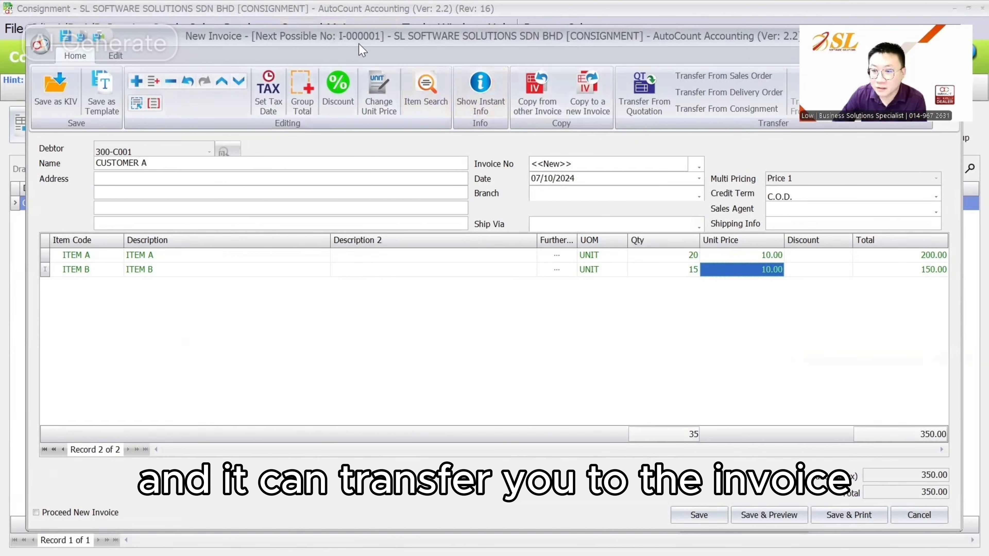
left_click(699, 516)
Step: Start a new sales invoice for the debtor and try the alternative route of transferring from a consignment
left_click(203, 28)
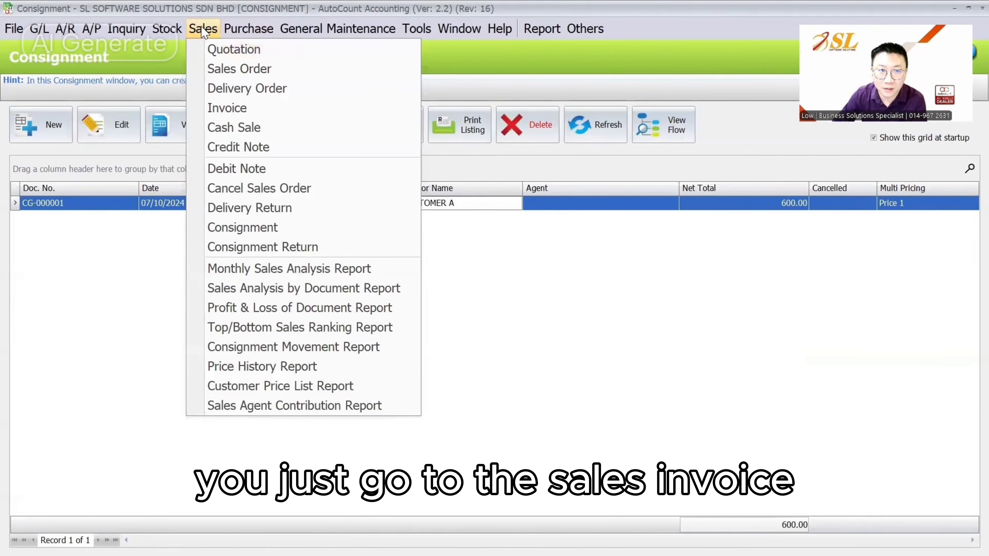
left_click(222, 113)
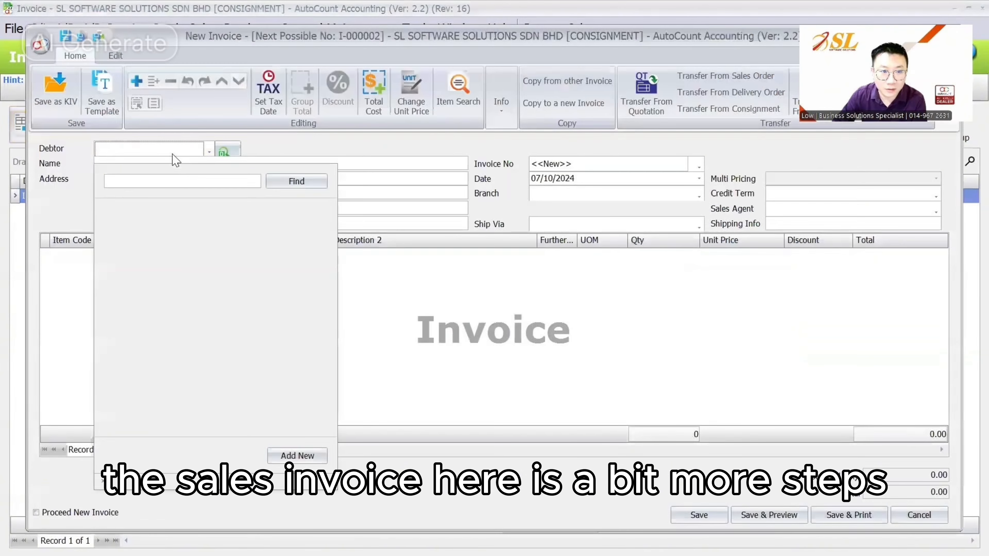
left_click(189, 221)
left_click(728, 109)
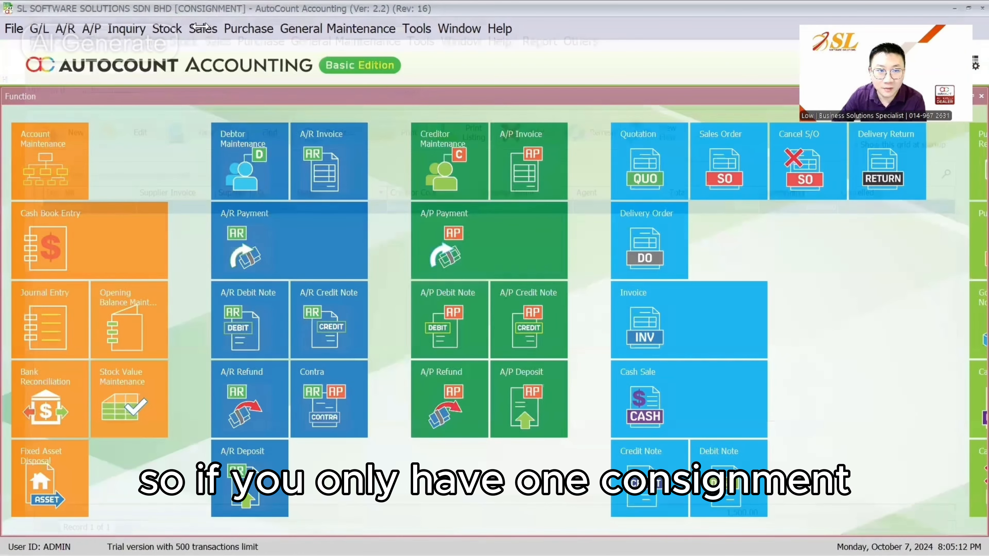
Step: Start another transfer of the consignment to a new invoice to check the remaining quantities, and discard that invoice
left_click(201, 27)
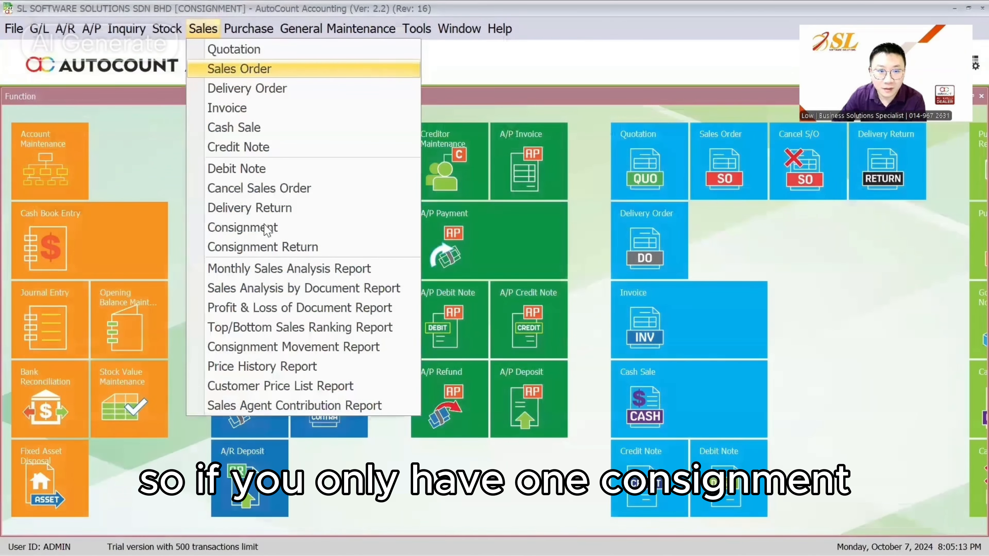
left_click(267, 226)
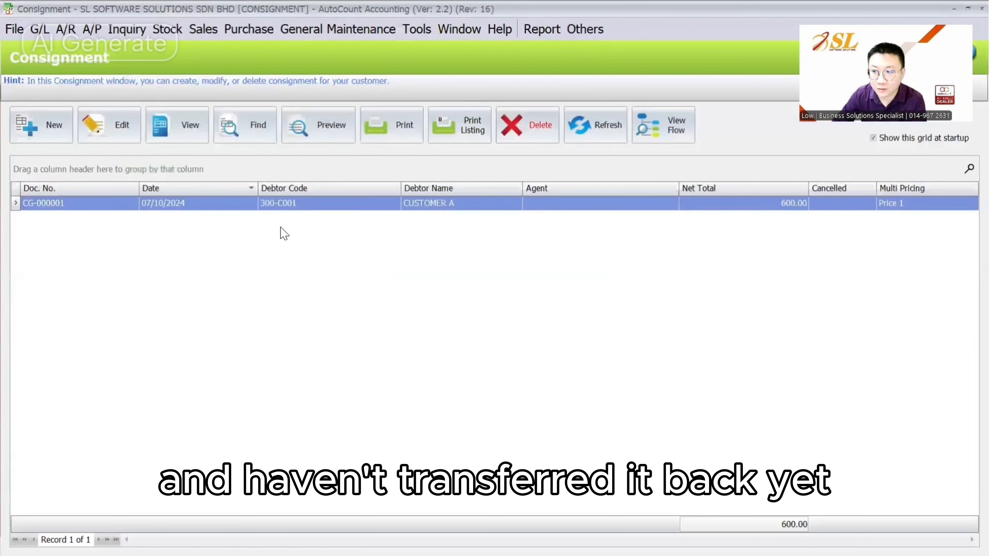
right_click(394, 206)
left_click(510, 428)
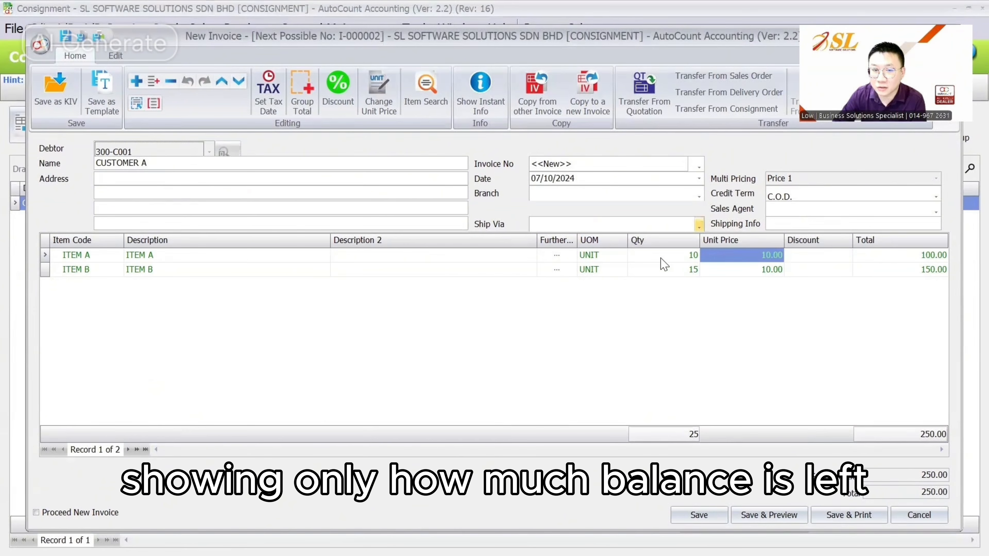
key("Escape")
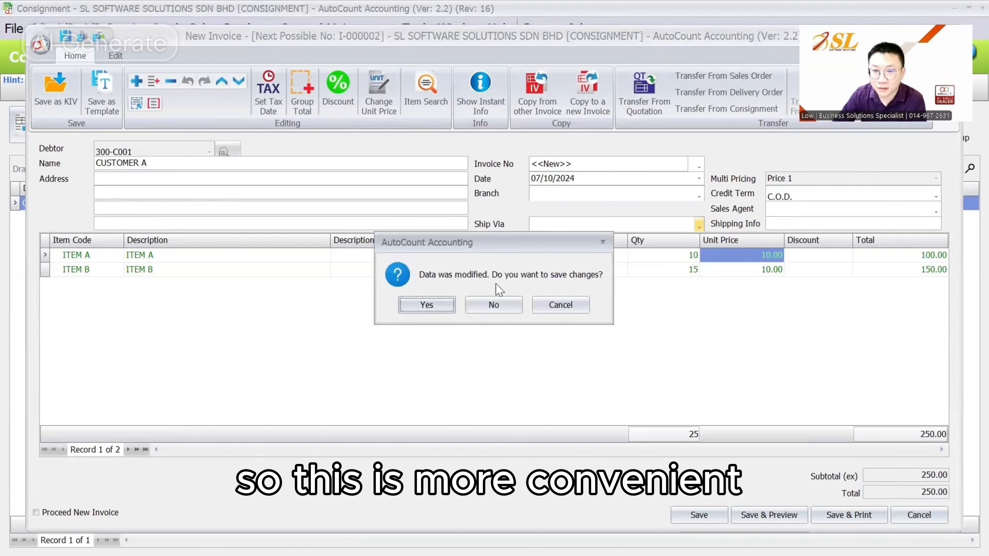
left_click(484, 304)
Step: Start a partial/full transfer of the consignment to a new consignment return and adjust the width of its Lost? column
right_click(447, 205)
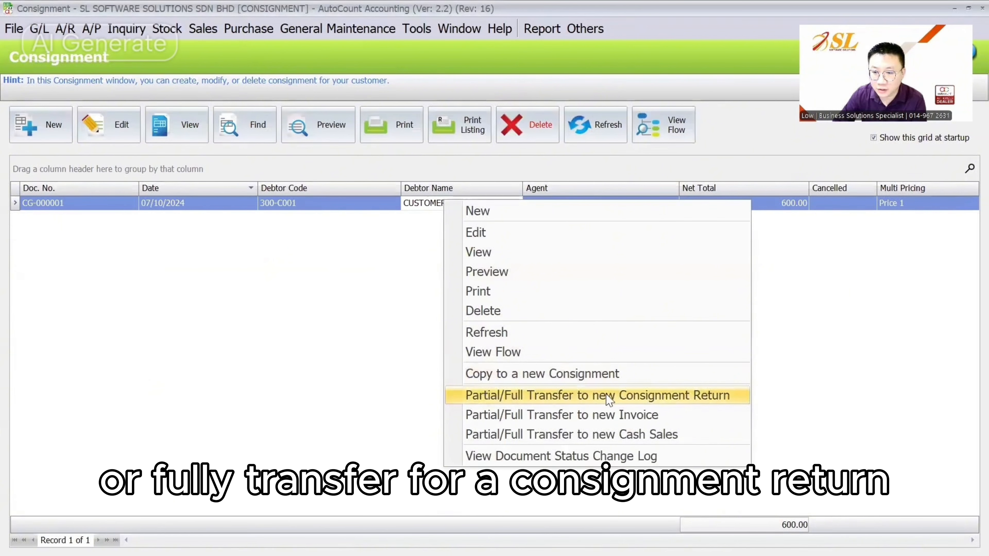
left_click(662, 398)
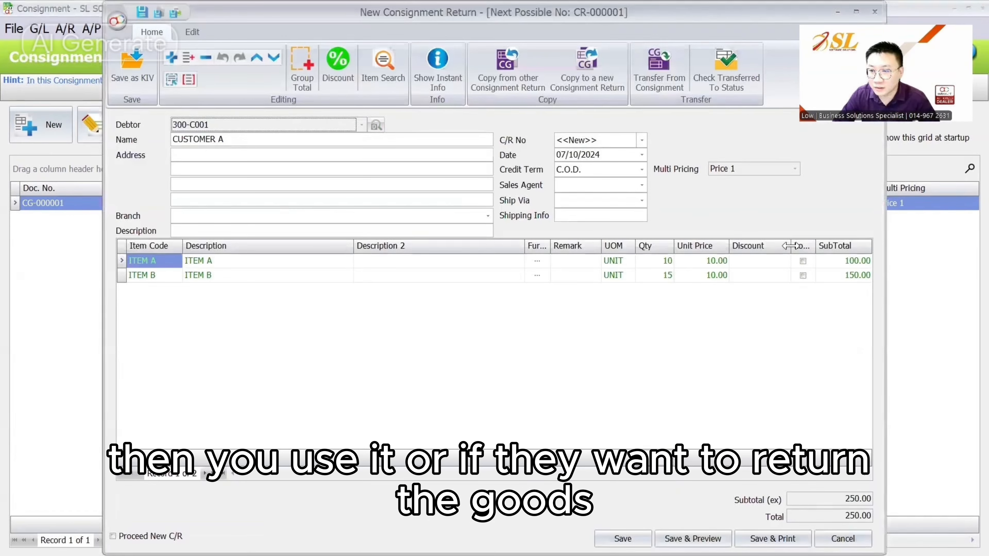
left_click_drag(800, 245, 808, 246)
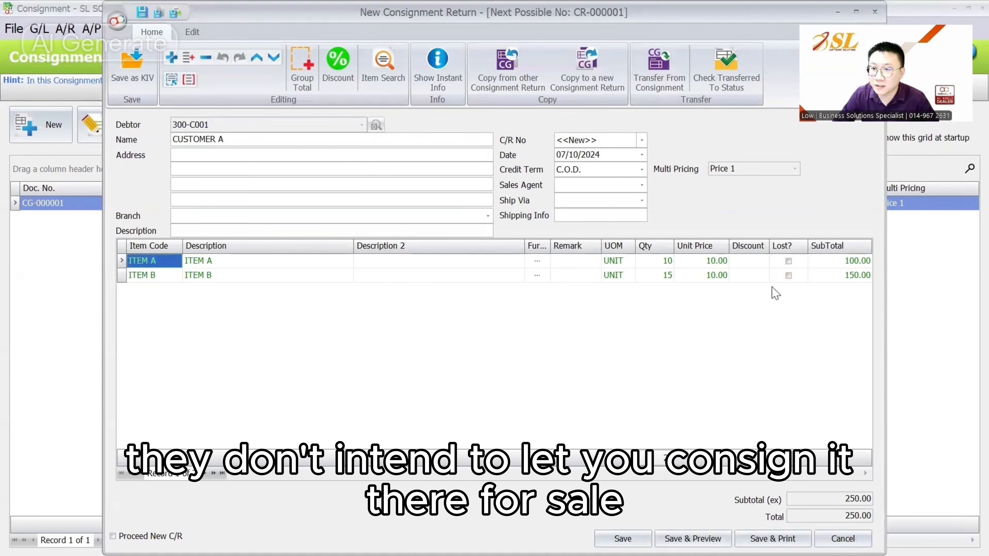
Step: Set the returned quantities to 5 for ITEM A and 7 for ITEM B, and toggle ITEM A's Lost? option
left_click(657, 261)
double_click(656, 261)
key("Down")
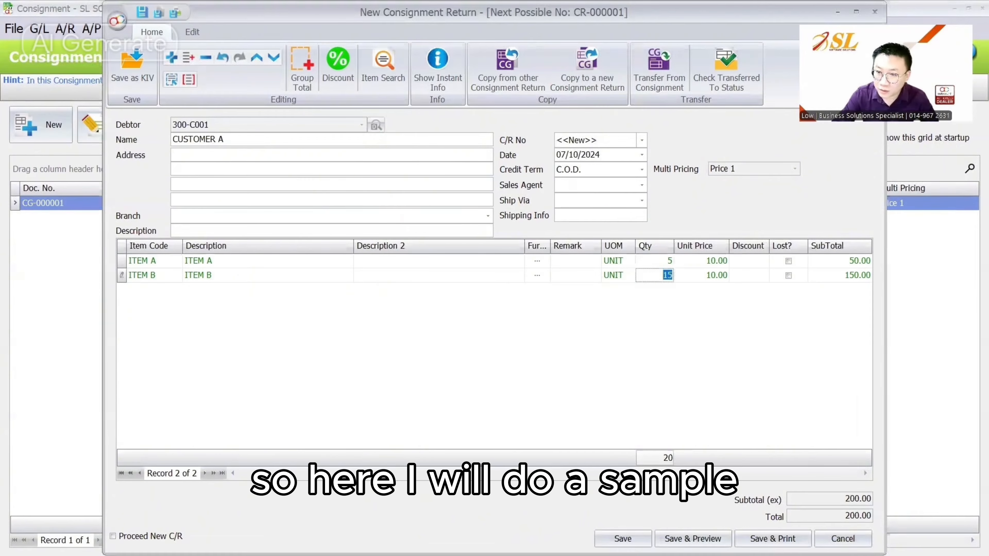
type("7")
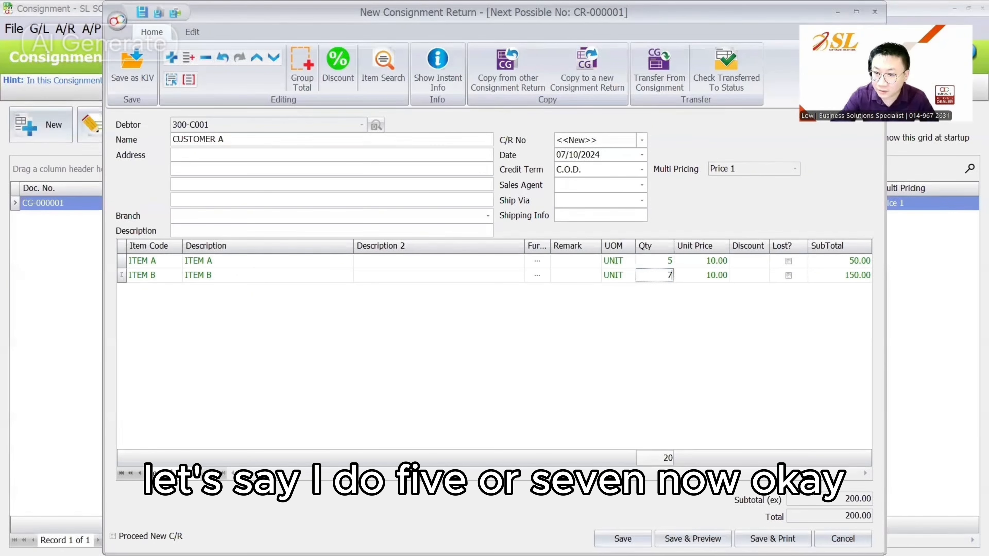
left_click(789, 262)
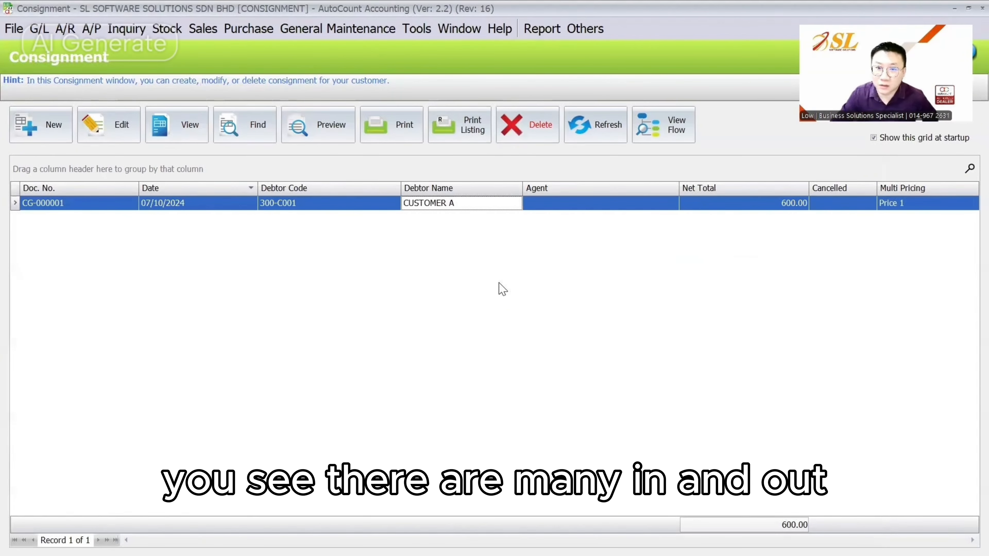
Step: Refresh the consignment list, add the Transfer From and Transfer To columns to its grid, and check the consignment's transfer documents
left_click(607, 136)
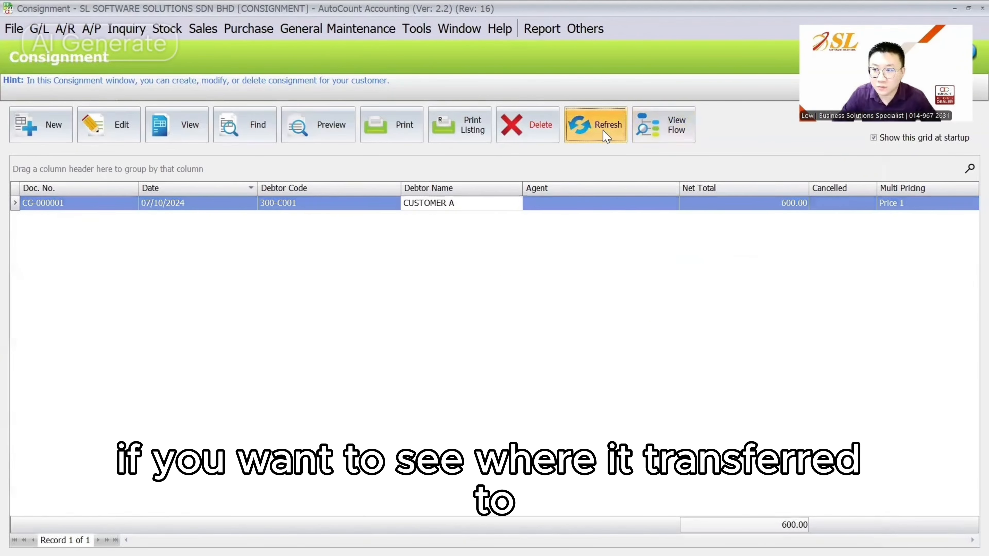
right_click(622, 191)
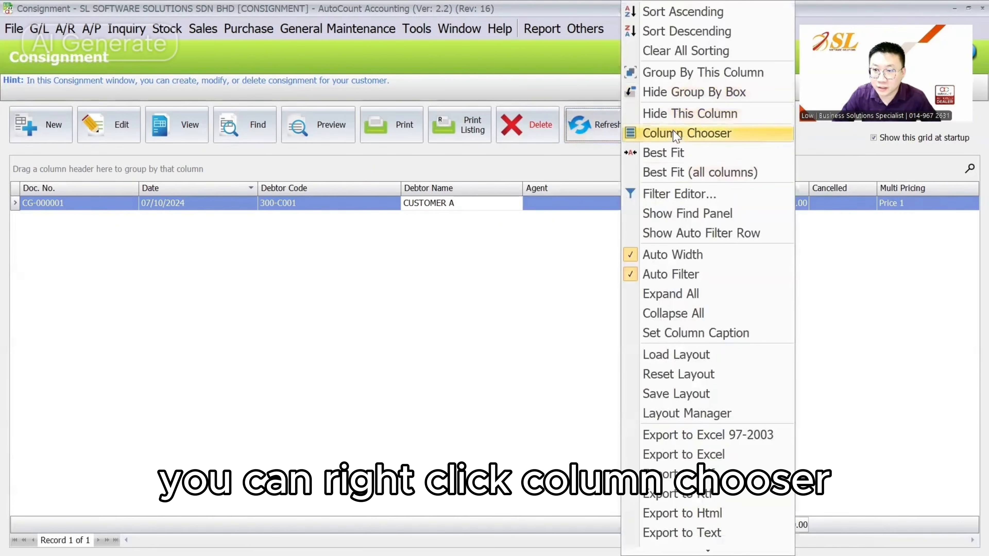
left_click(670, 134)
left_click_drag(442, 321, 435, 377)
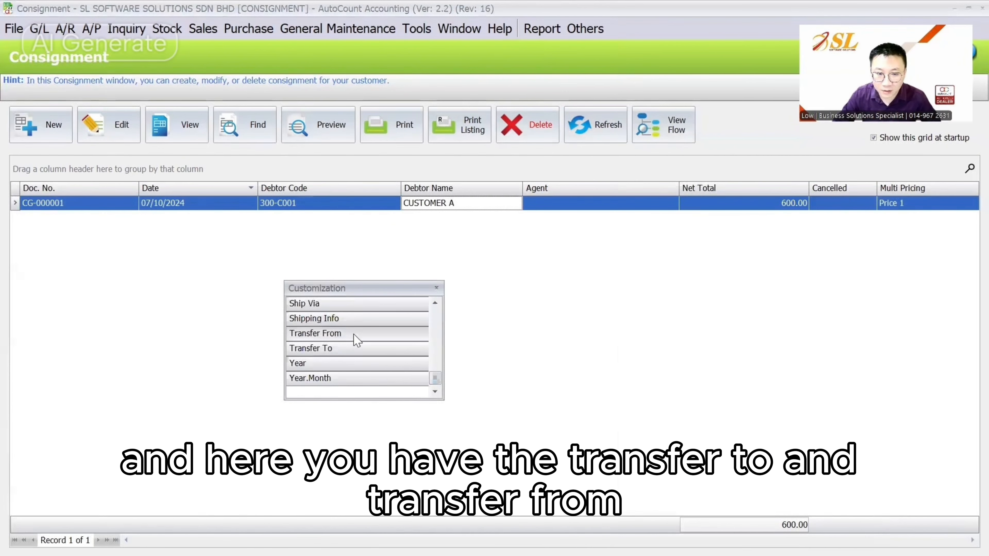
left_click_drag(355, 336, 796, 193)
left_click_drag(362, 350, 803, 191)
left_click(769, 206)
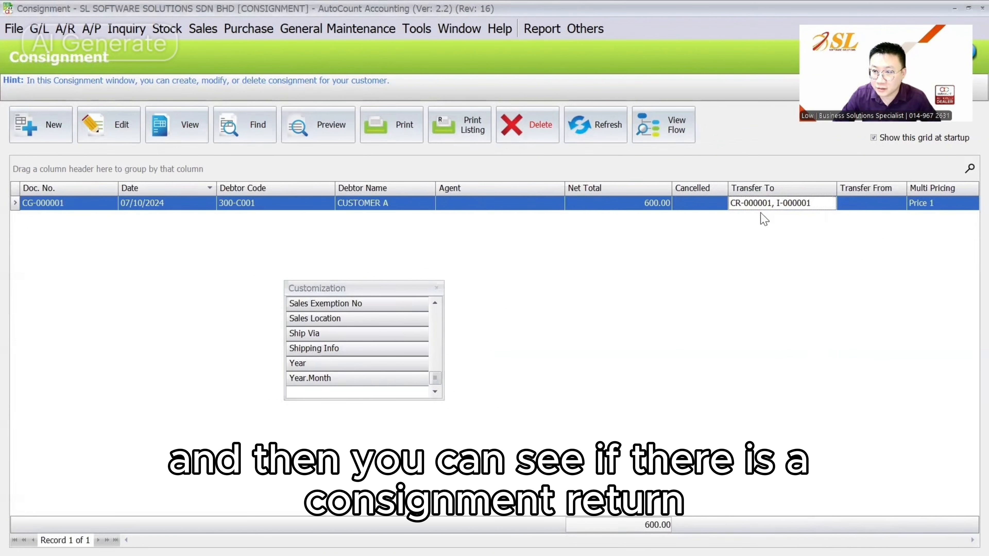
left_click(437, 288)
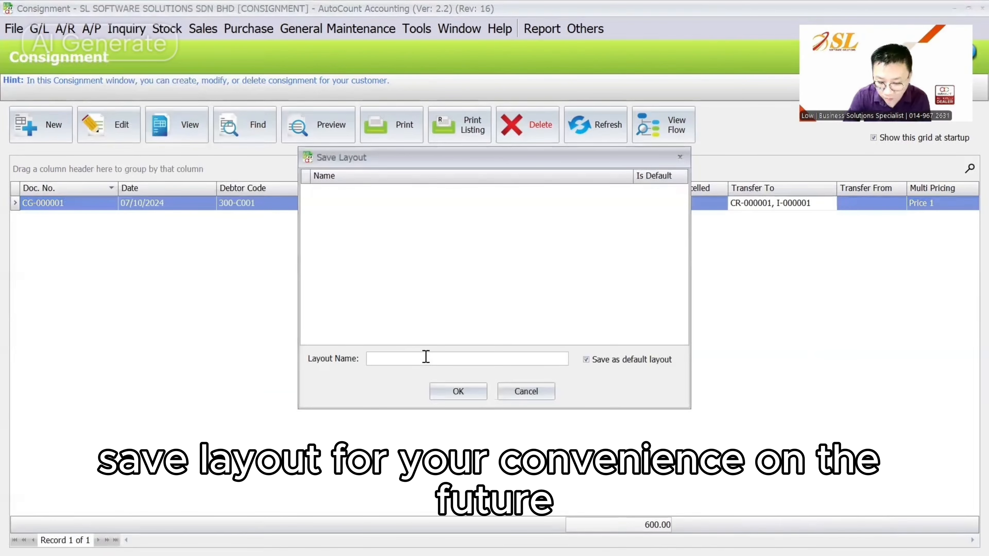
Step: Name the consignment list's column layout and save it as the default layout
type("ignment")
left_click(469, 392)
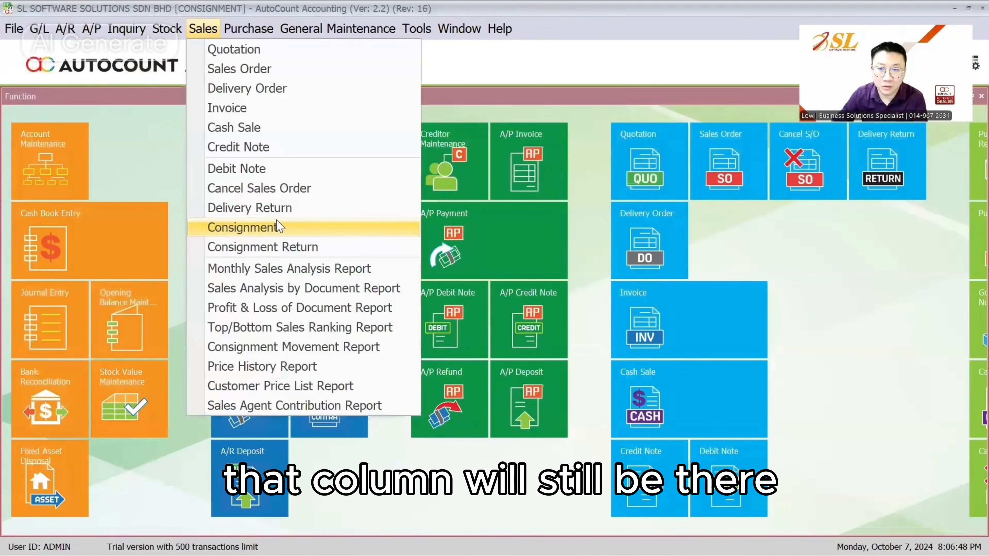
Step: Open the consignment list and view the document flow of CUSTOMER A's consignment
left_click(278, 227)
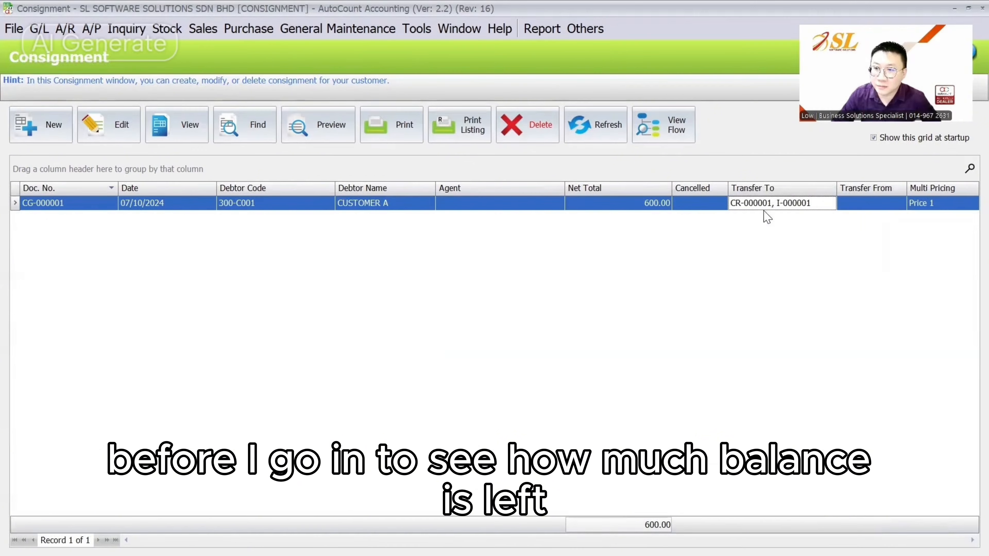
left_click(681, 132)
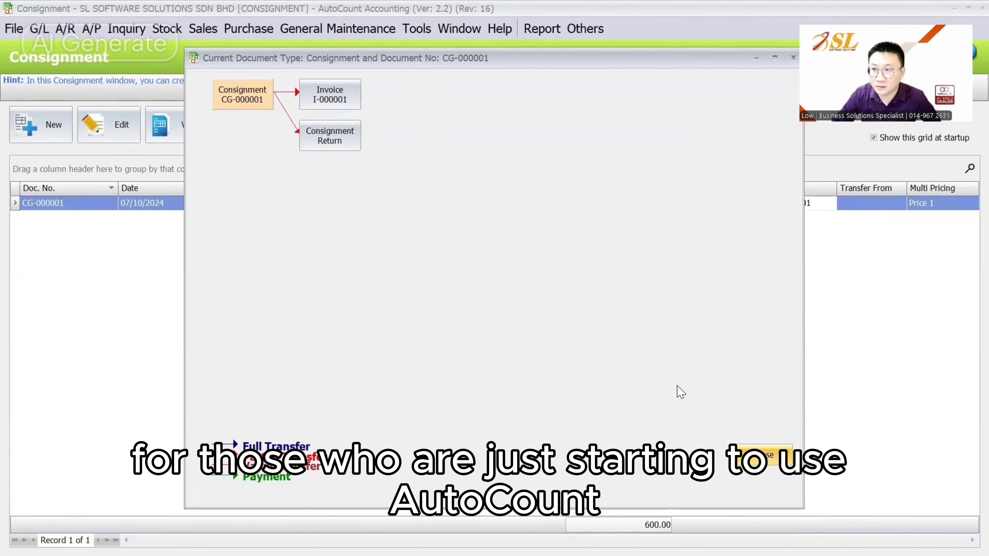
key("Escape")
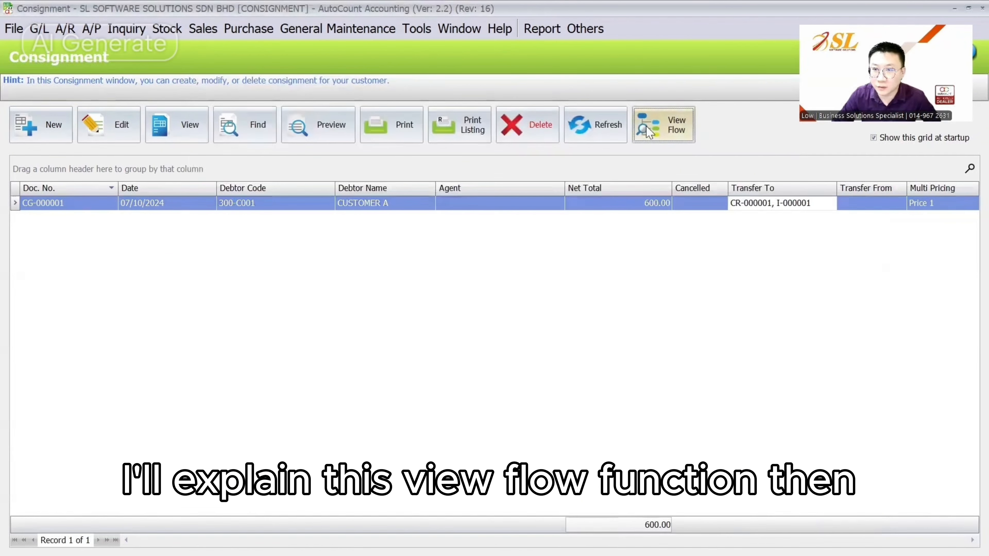
left_click(736, 203)
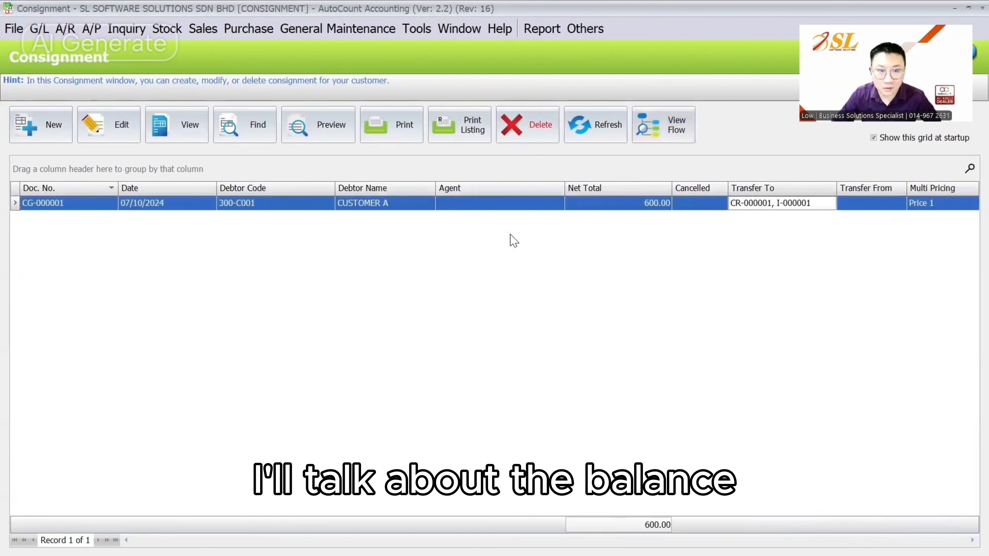
right_click(471, 203)
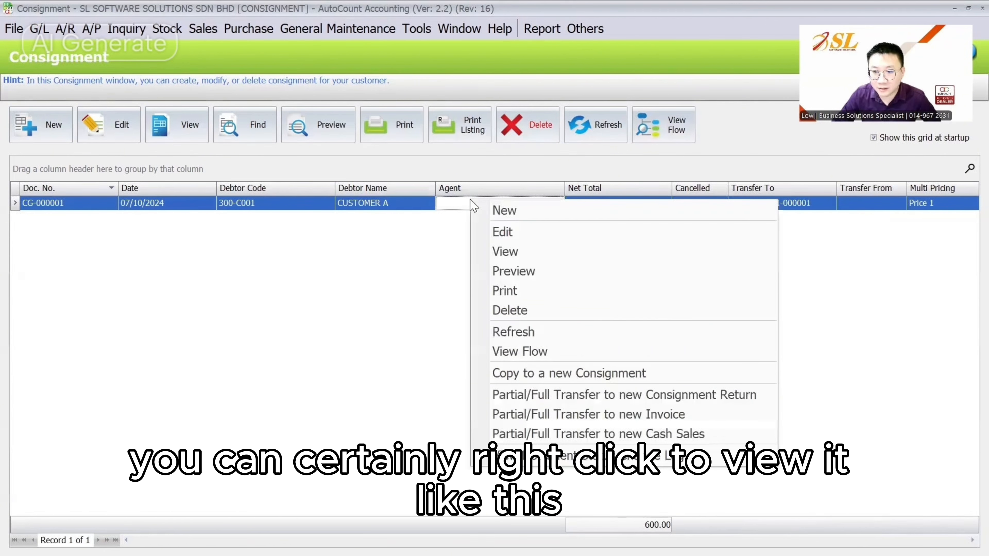
left_click(248, 271)
Step: Create a new consignment for CUSTOMER B and add ITEM A, ITEM B and ITEM C through the item search
left_click(41, 125)
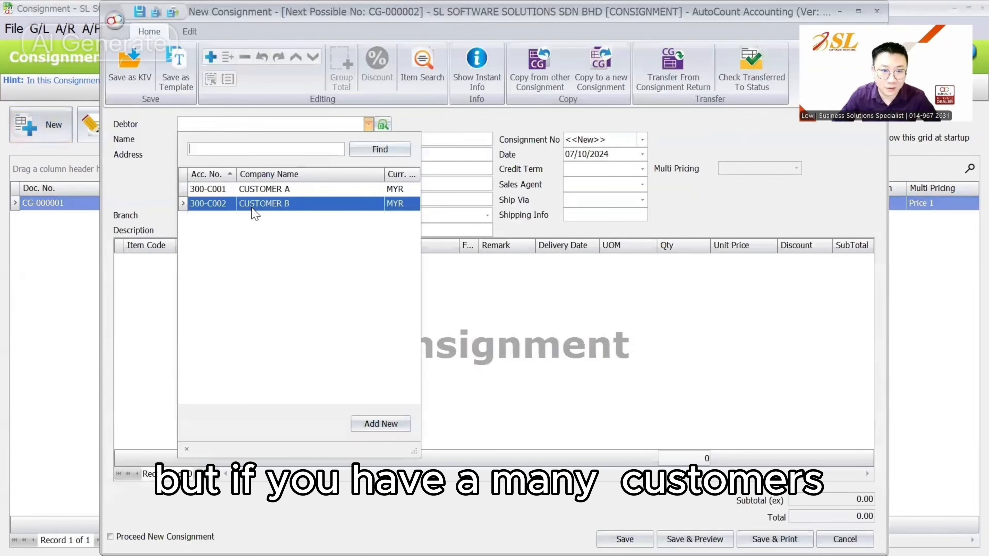
left_click(252, 215)
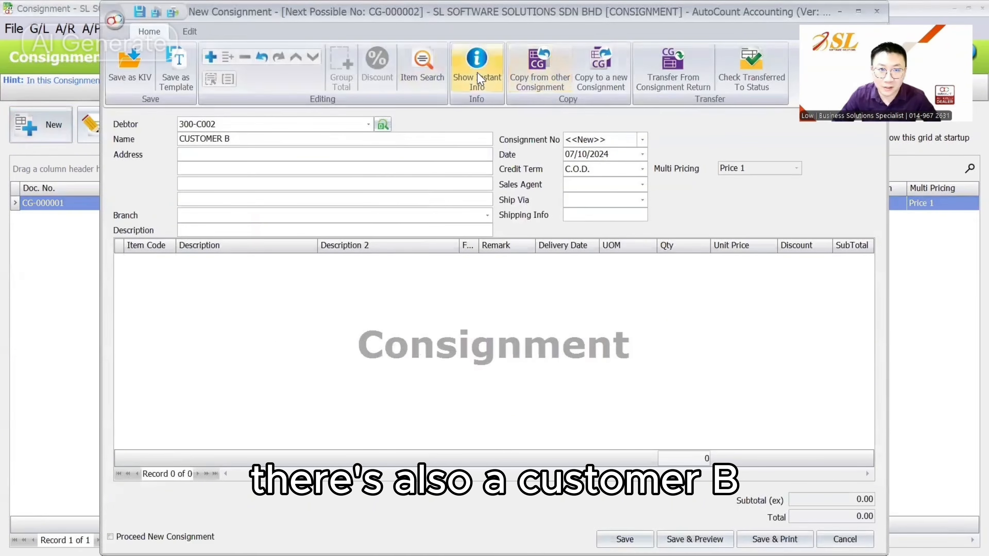
left_click(423, 65)
left_click(678, 478)
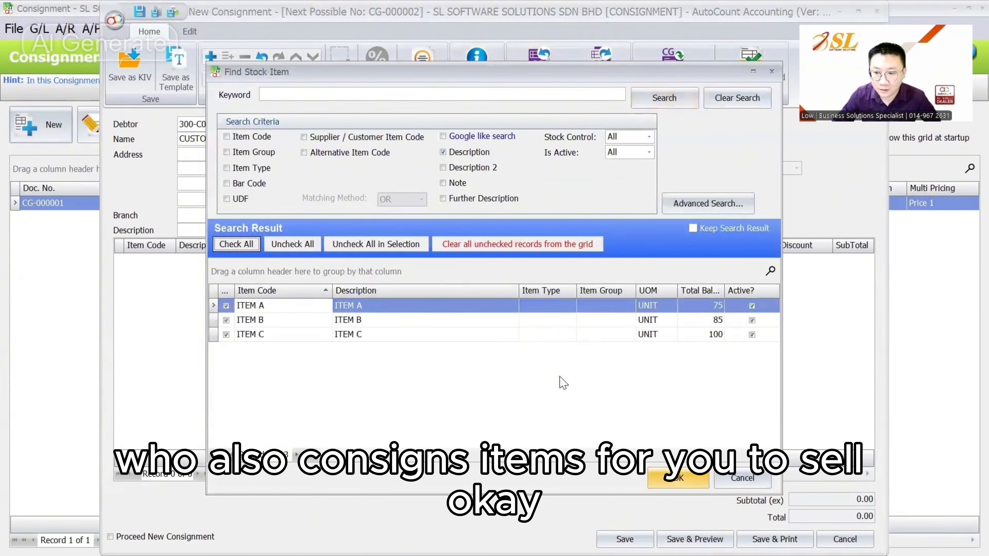
Step: Set the quantity of ITEM A, ITEM B and ITEM C to 25 each and try to save the consignment
left_click(683, 259)
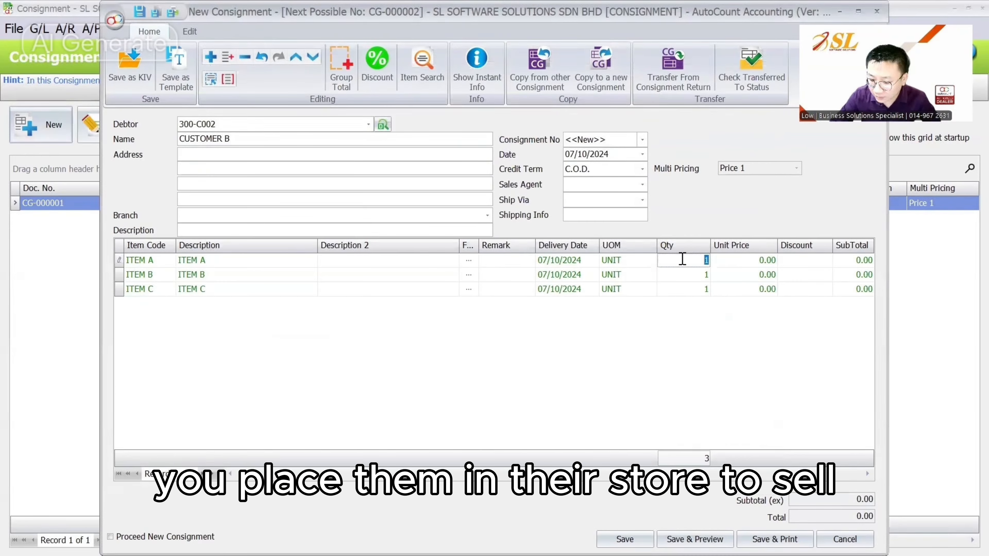
key("Down")
key("Down")
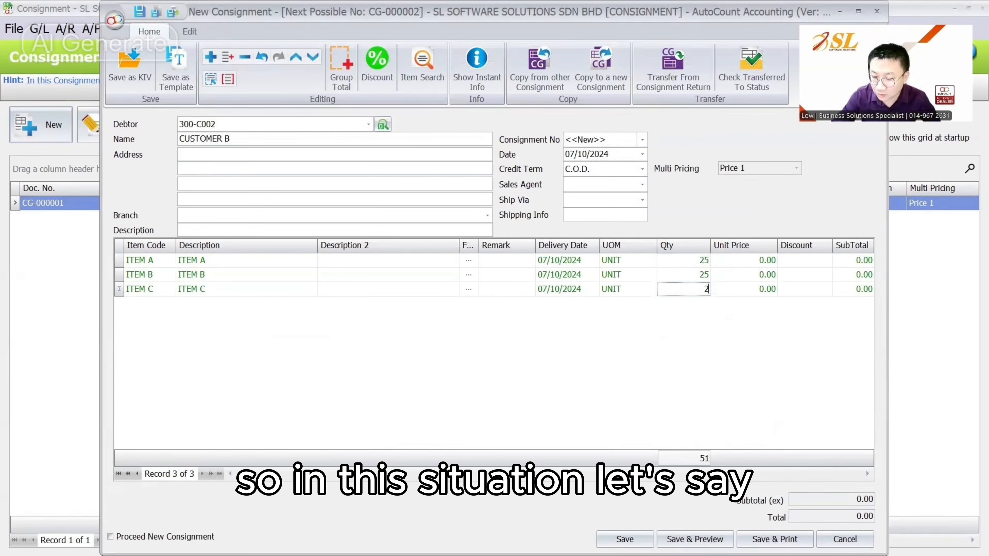
type("25")
key("ctrl+s")
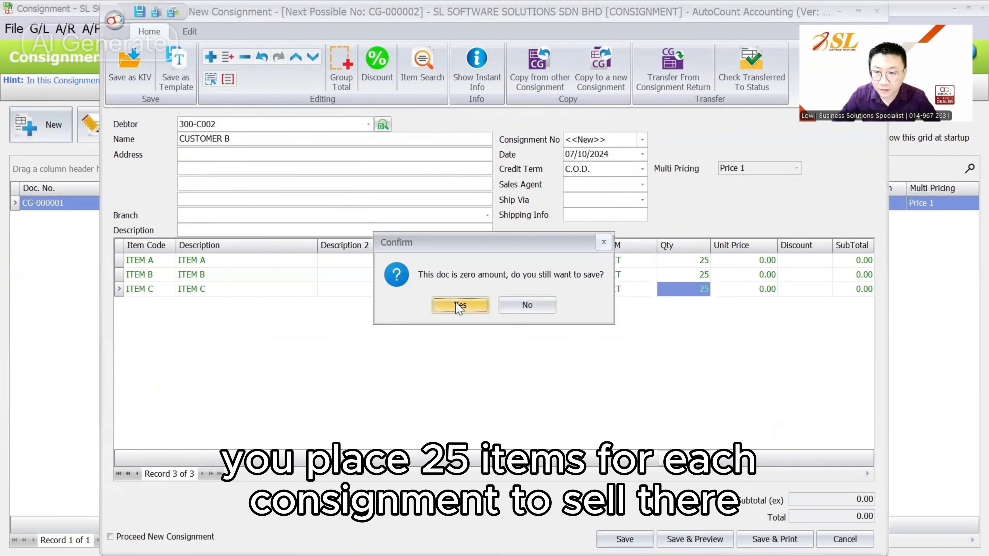
left_click(525, 304)
Step: Set the unit price of all three items to 10 and save the consignment
left_click(753, 265)
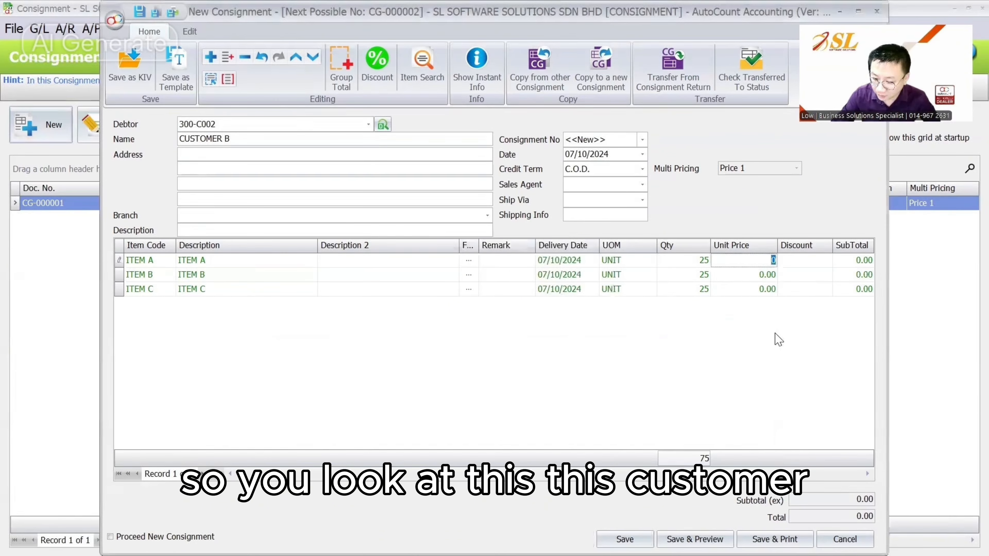
type("10")
key("Down")
type("10")
key("Down")
type("10")
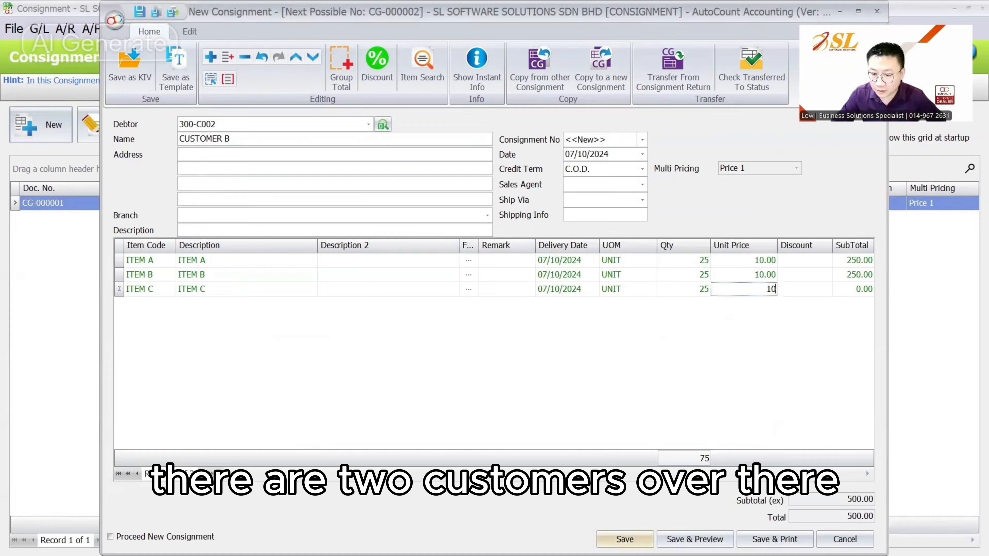
left_click(625, 539)
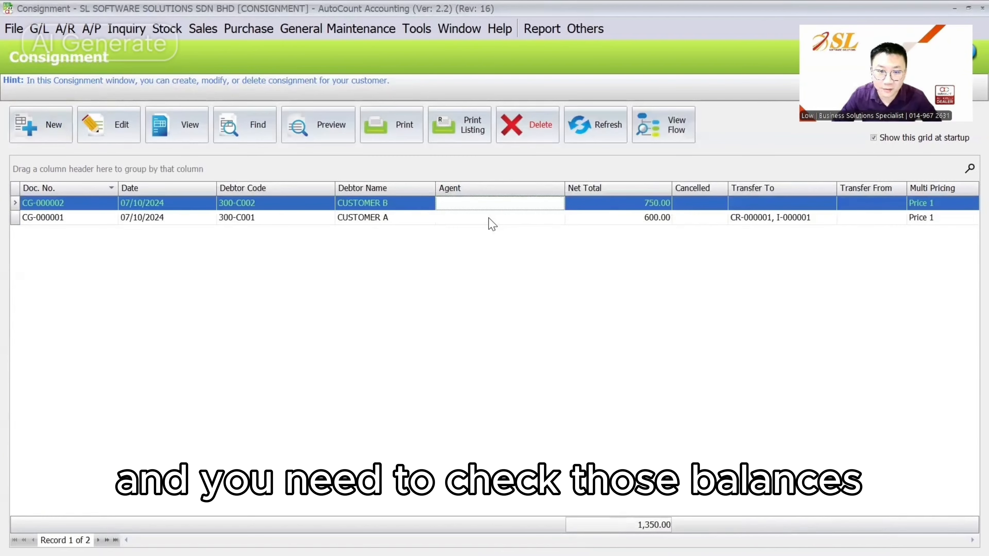
Step: Open the Print Outstanding Consignment Detail Listing report from the consignment list
left_click(489, 219)
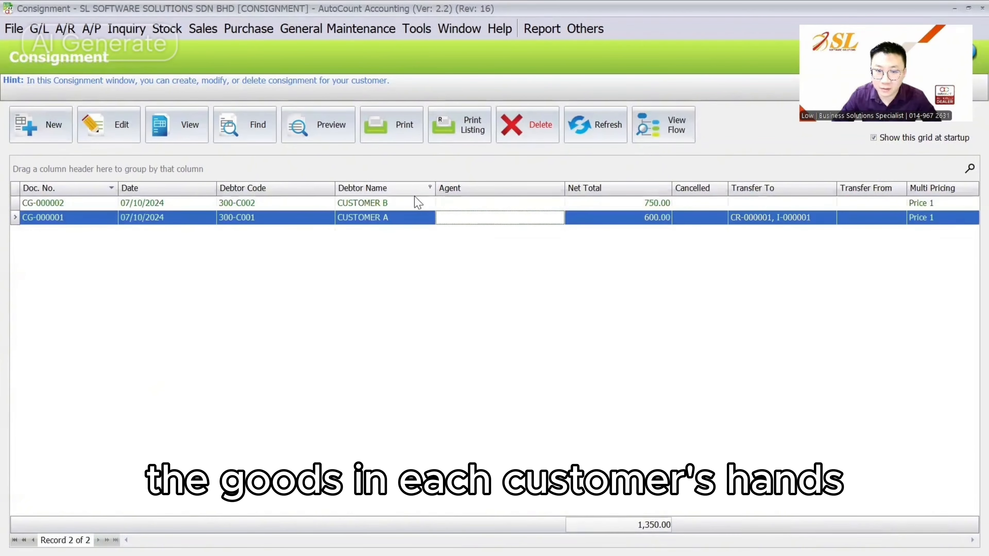
left_click(474, 141)
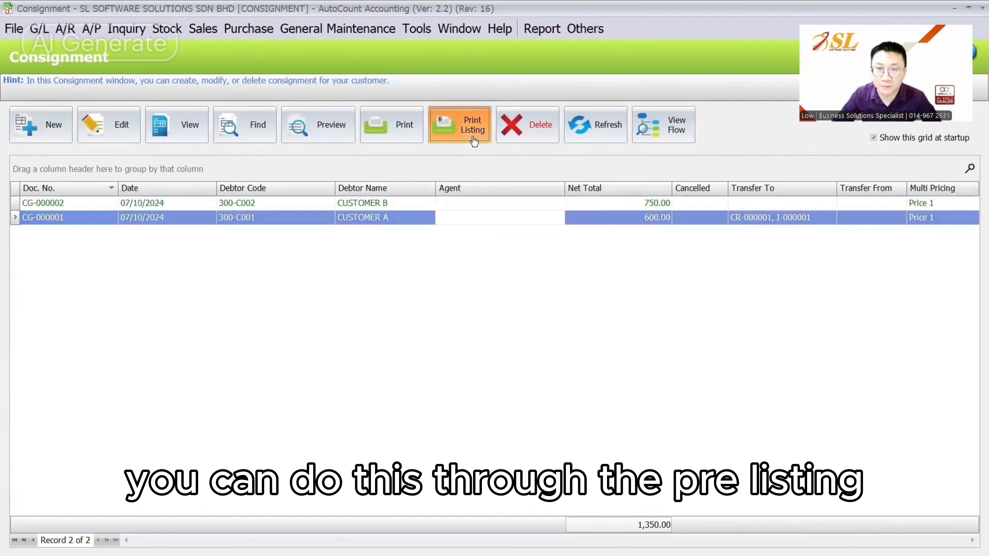
left_click(401, 284)
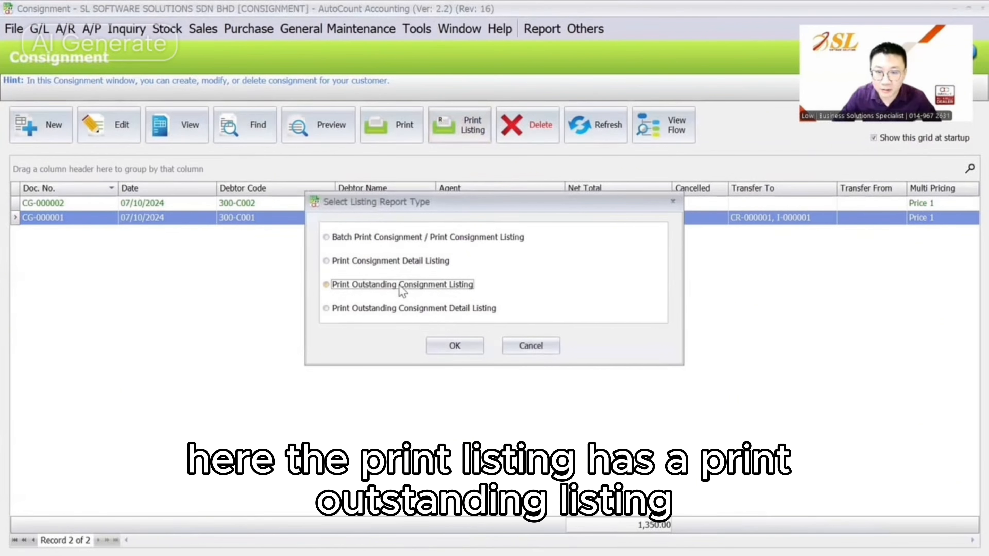
left_click(447, 309)
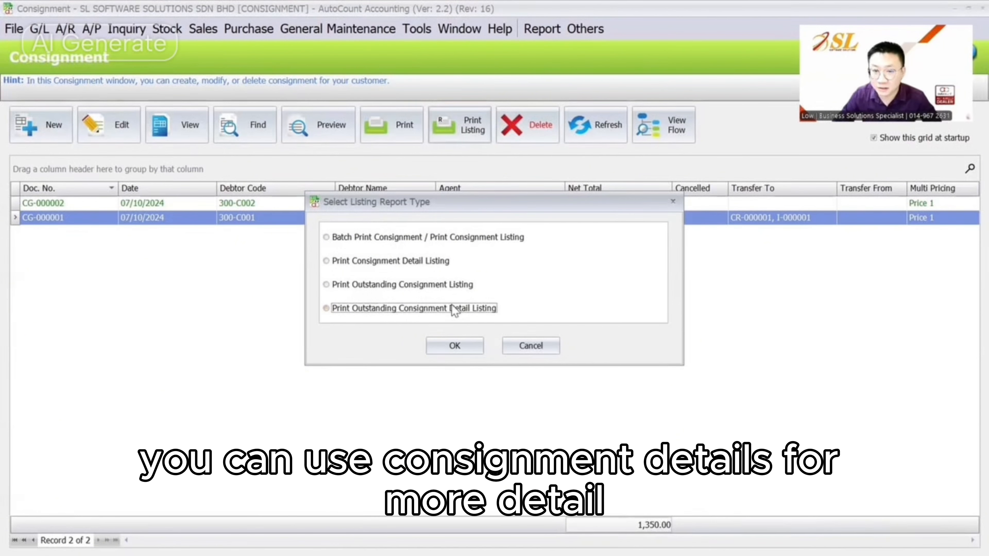
left_click(454, 346)
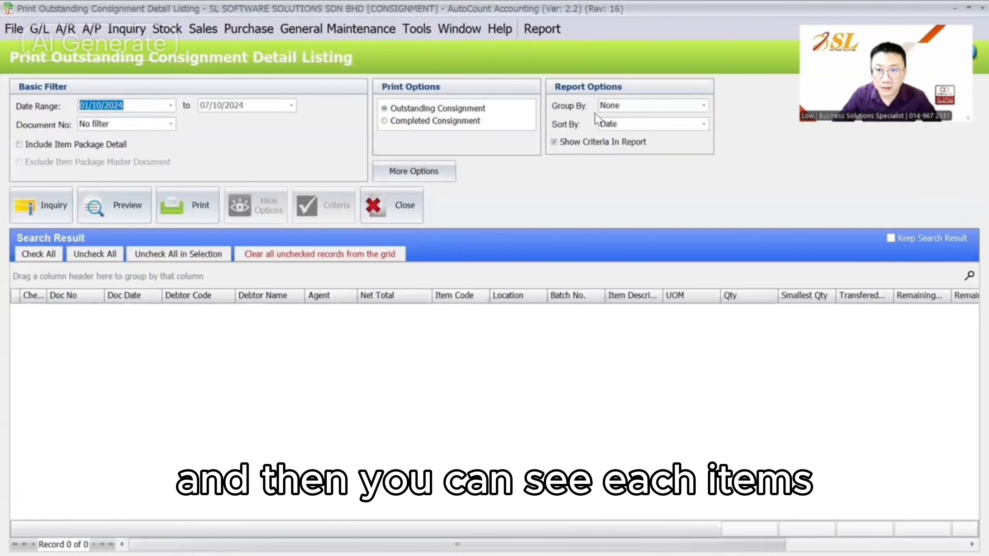
Step: Group the outstanding consignment report by Debtor Code, run the inquiry and preview the detail listing
left_click(612, 106)
left_click(623, 130)
left_click(39, 205)
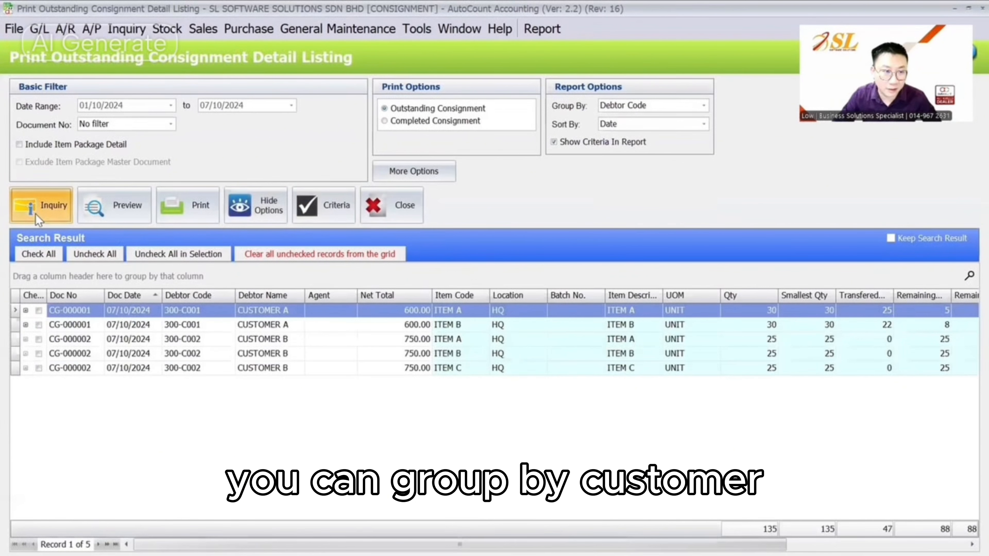
left_click(117, 206)
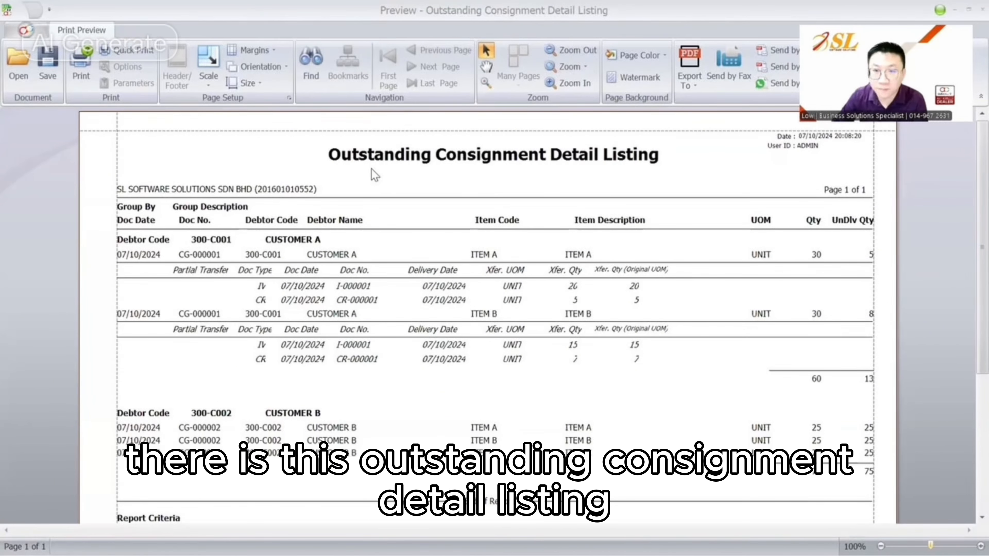
left_click(982, 9)
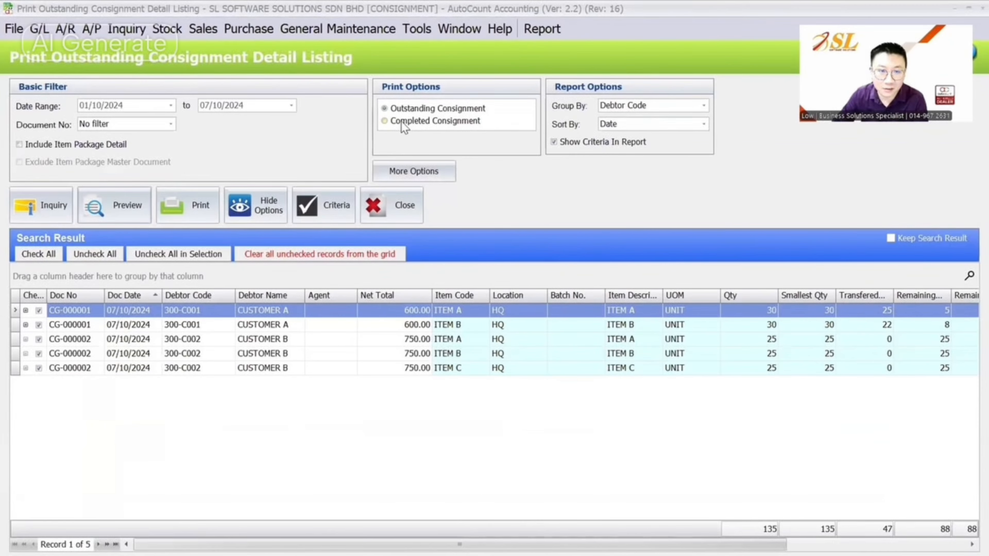
Step: Return to the consignment list and review the available listing report types without running one
left_click(188, 27)
left_click(262, 228)
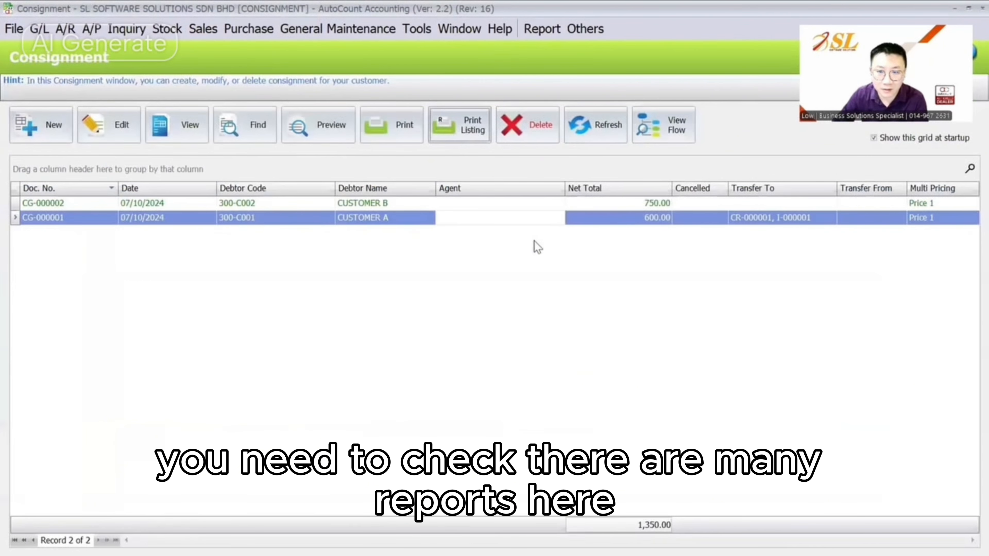
left_click(468, 132)
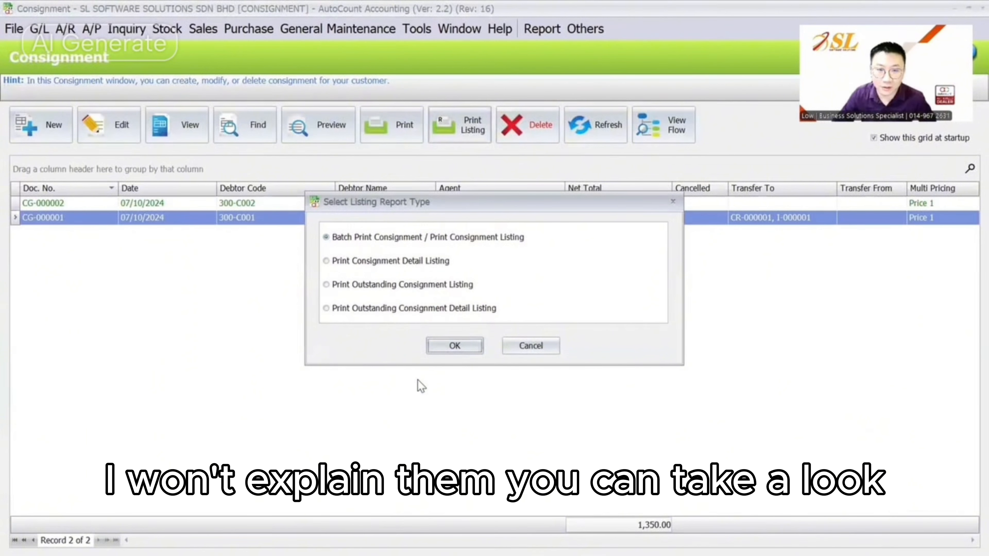
left_click(530, 346)
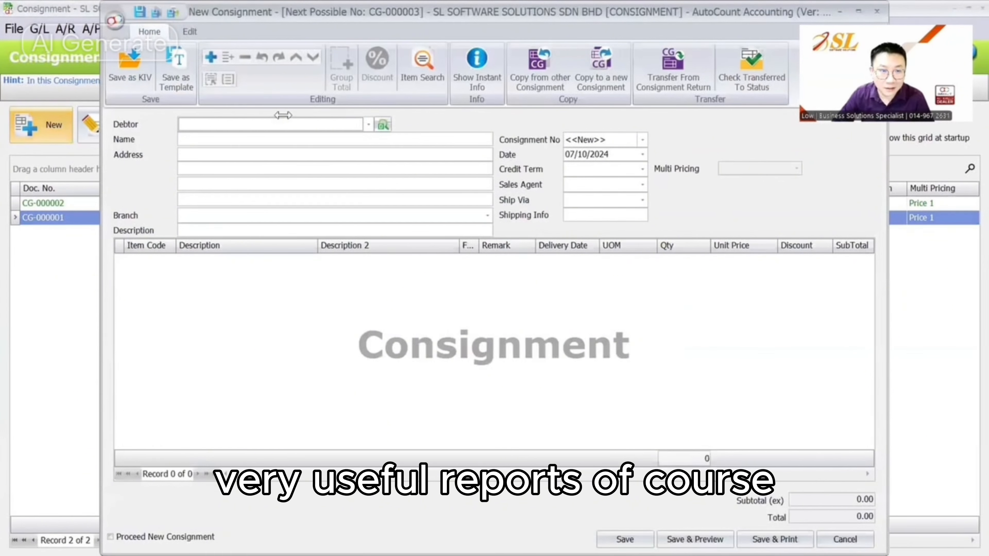
left_click(368, 124)
key("Return")
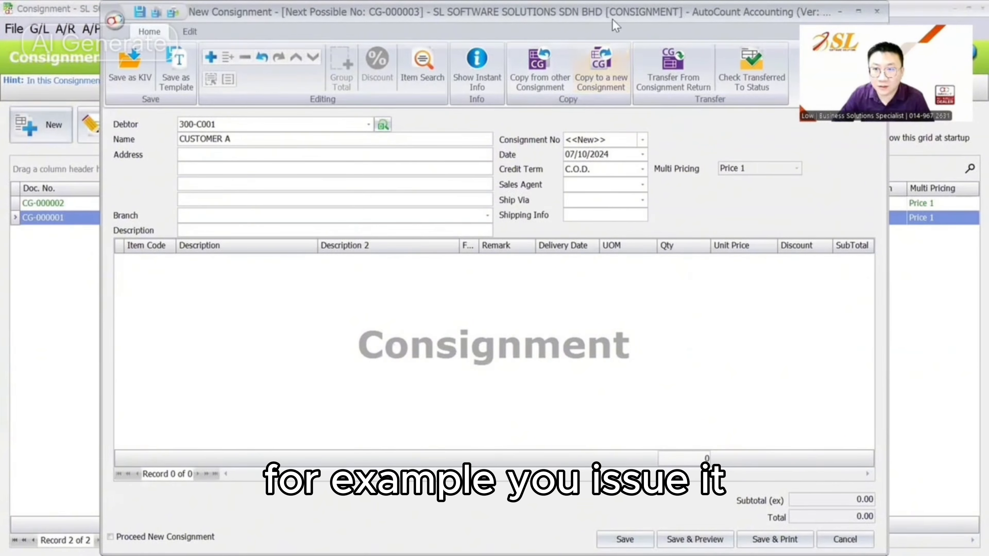
left_click_drag(619, 15, 546, 59)
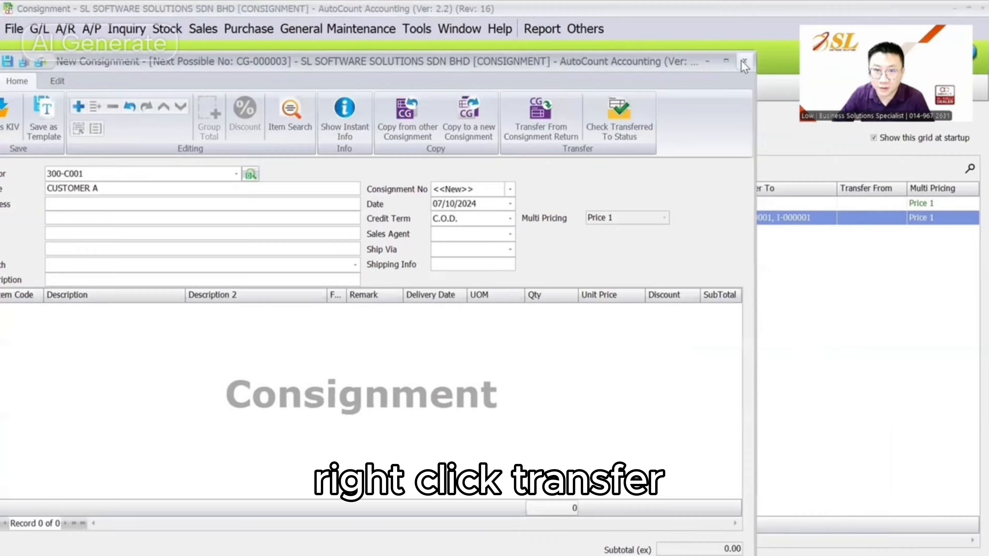
left_click(743, 63)
left_click(360, 353)
Step: Start a new sales invoice with CUSTOMER B as the debtor
left_click(203, 29)
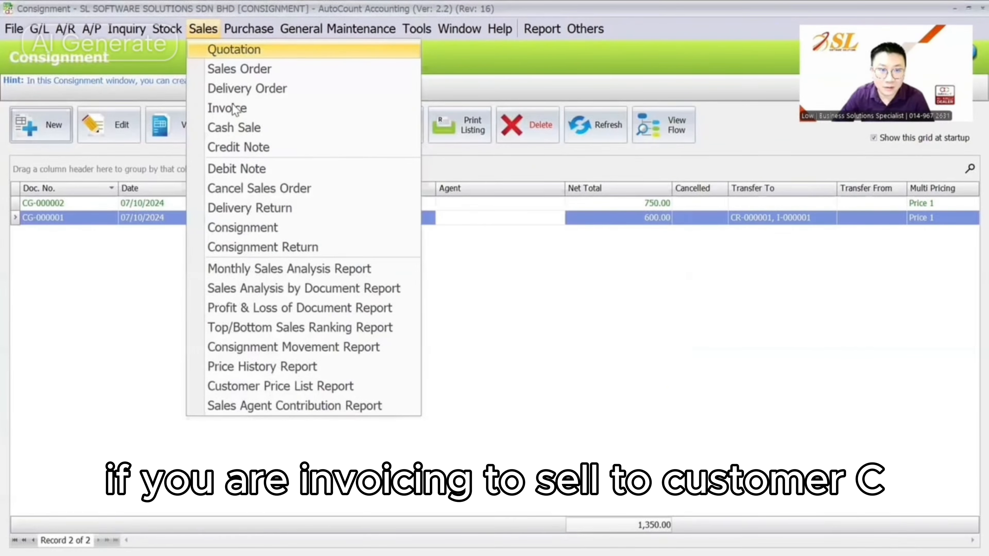
left_click(234, 108)
left_click(28, 125)
left_click(209, 150)
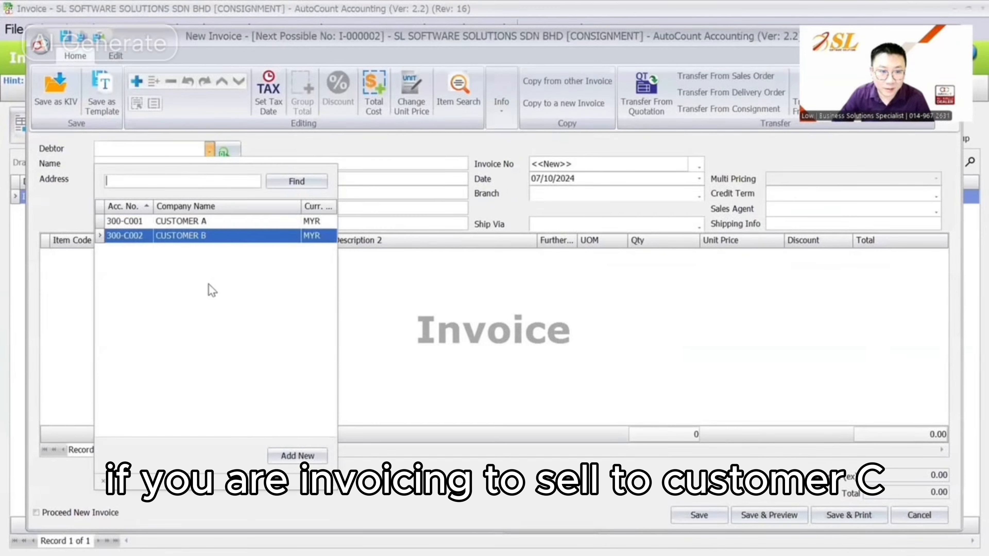
left_click(467, 302)
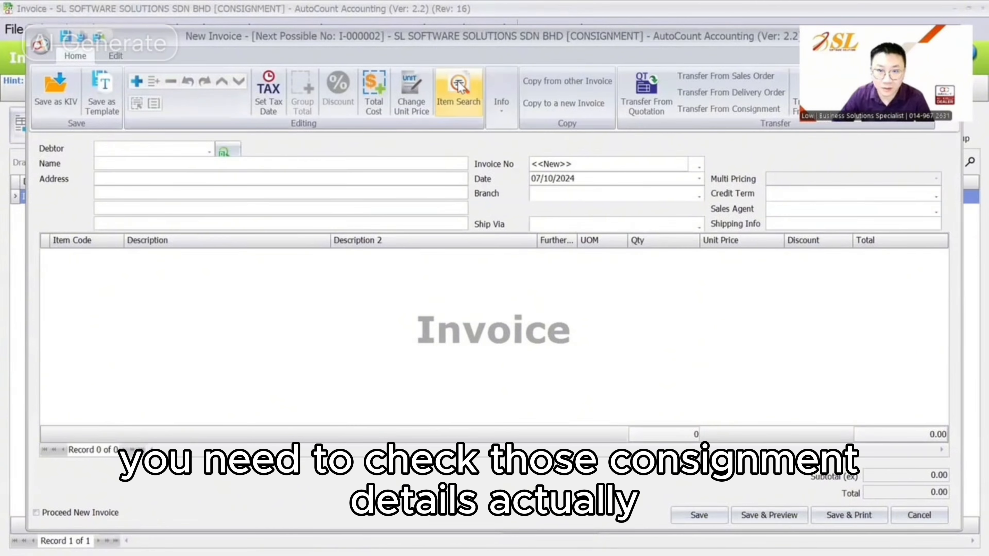
left_click(209, 151)
left_click(205, 238)
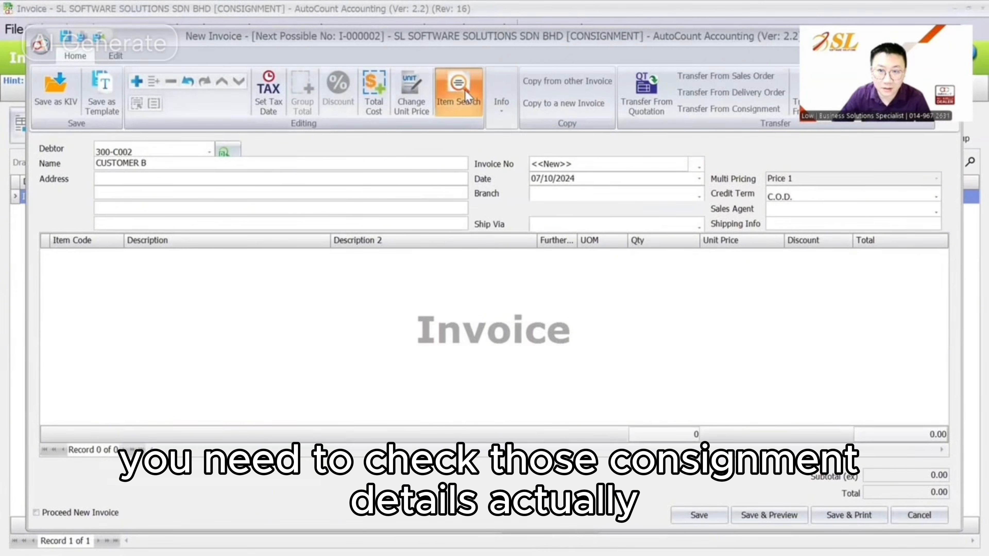
Step: Show the invoice's instant info footer, enlarge it and display the Stock Balance information
left_click(459, 91)
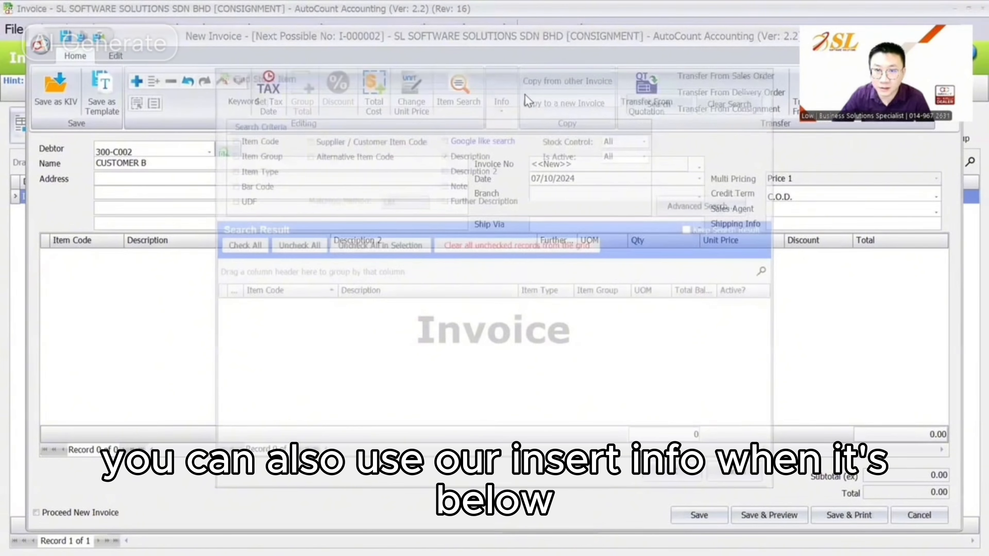
left_click(509, 94)
left_click(510, 164)
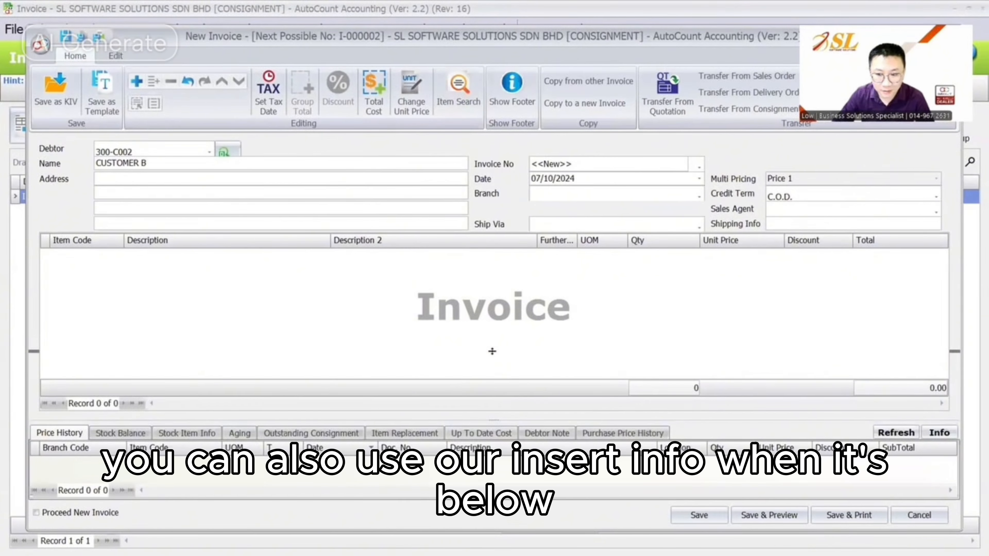
left_click_drag(492, 351, 493, 352)
left_click(107, 364)
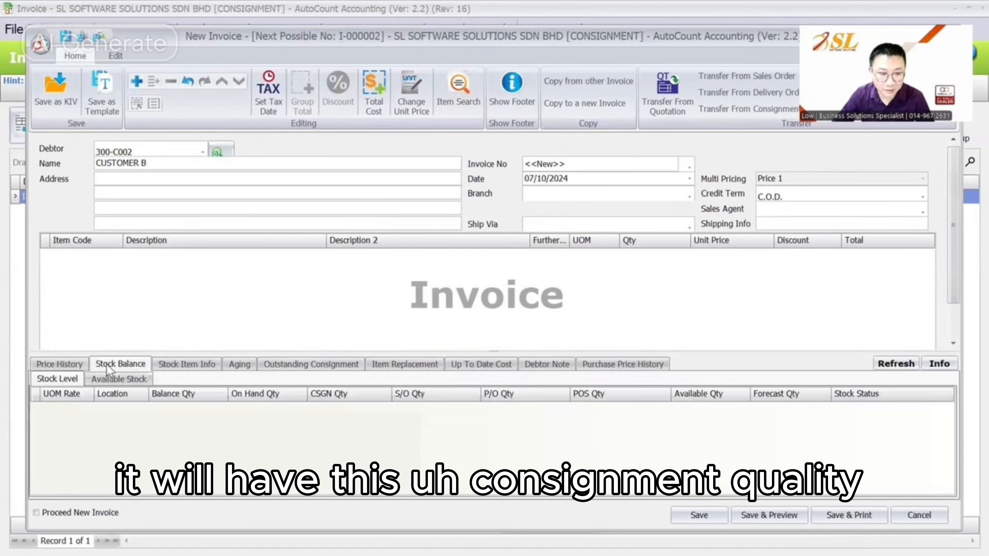
Step: Add ITEM A as a line on the invoice and display the debtor's Outstanding Consignment information
right_click(310, 292)
left_click(346, 16)
left_click(117, 218)
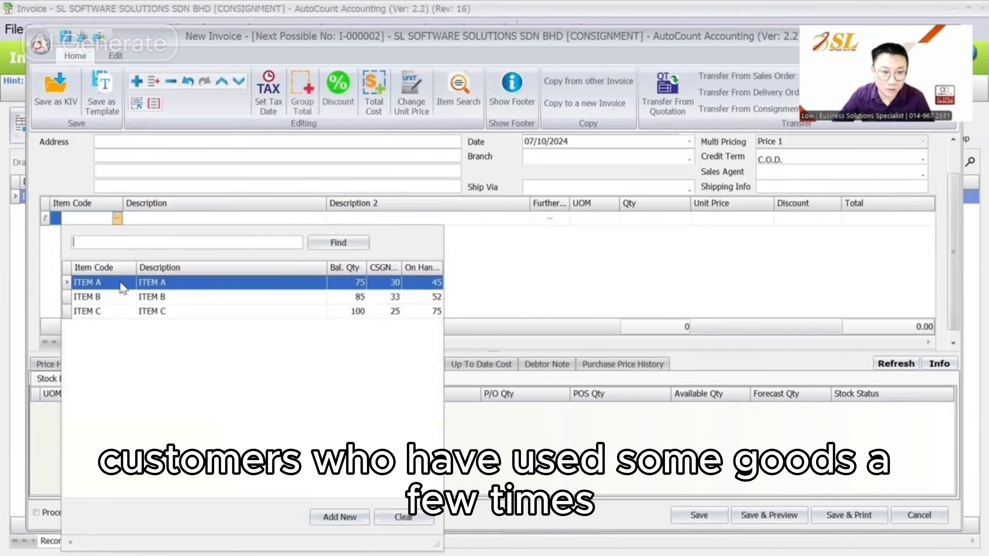
left_click(409, 280)
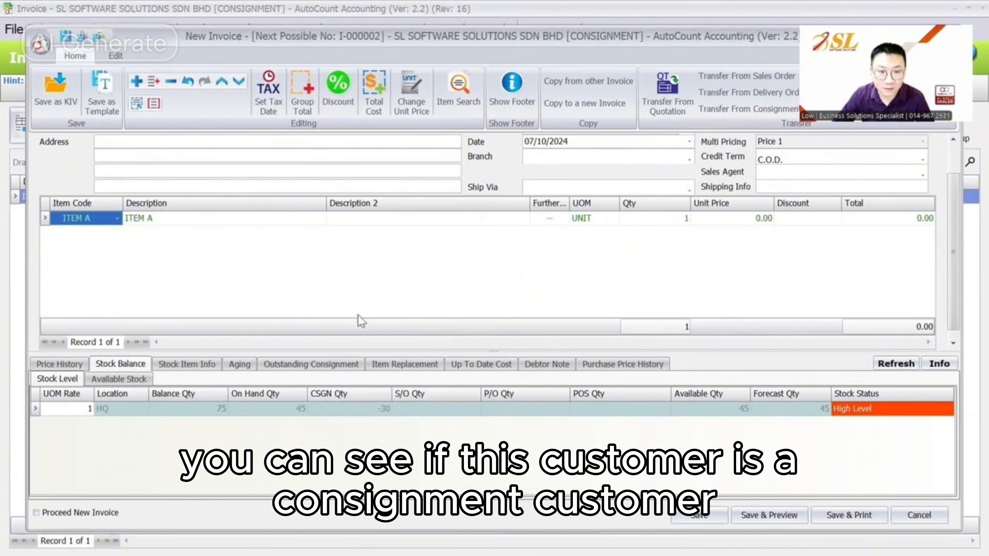
left_click(321, 368)
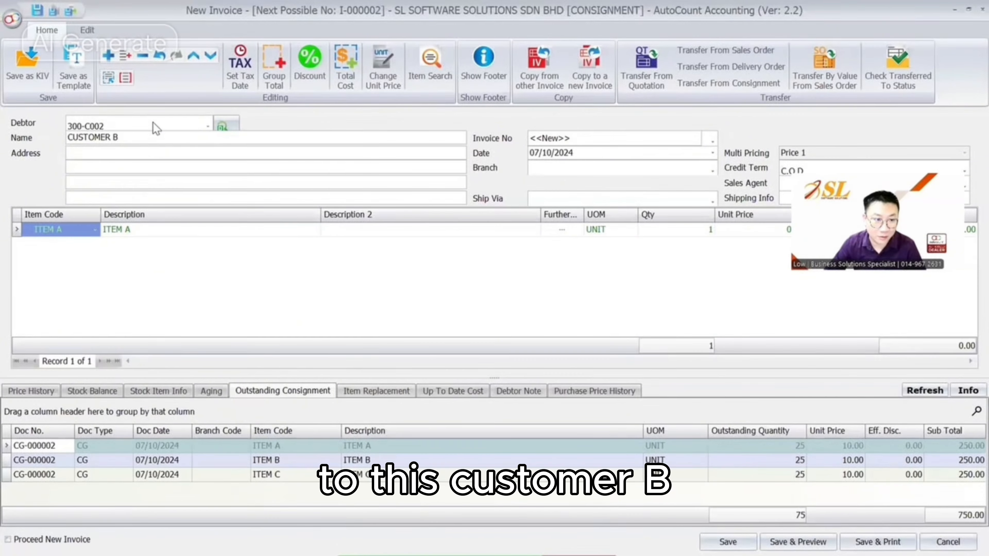
Step: Change the invoice debtor to CUSTOMER A and enlarge the instant info area to view that customer's outstanding consignment
left_click(207, 125)
left_click(179, 195)
key("Return")
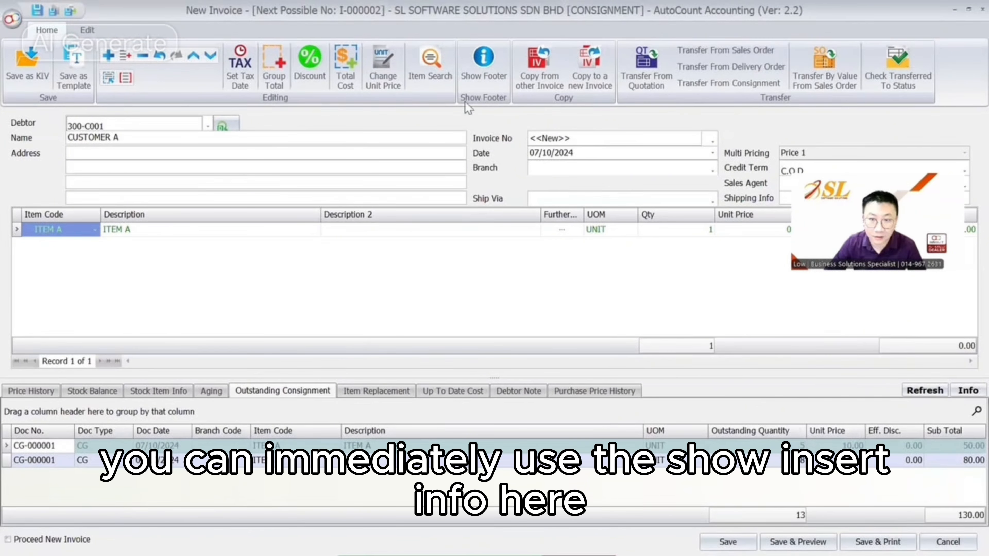
left_click(486, 66)
left_click(486, 66)
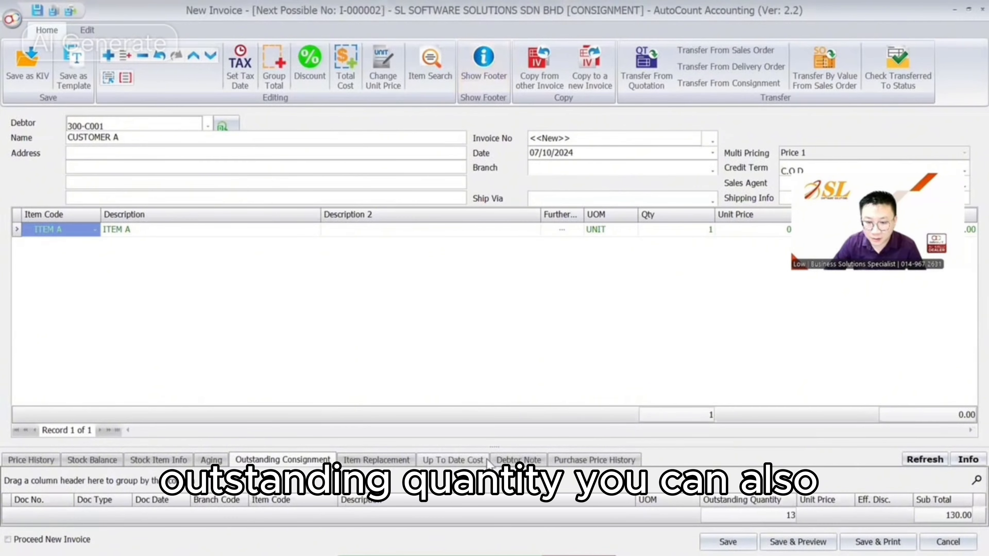
left_click_drag(496, 447, 495, 344)
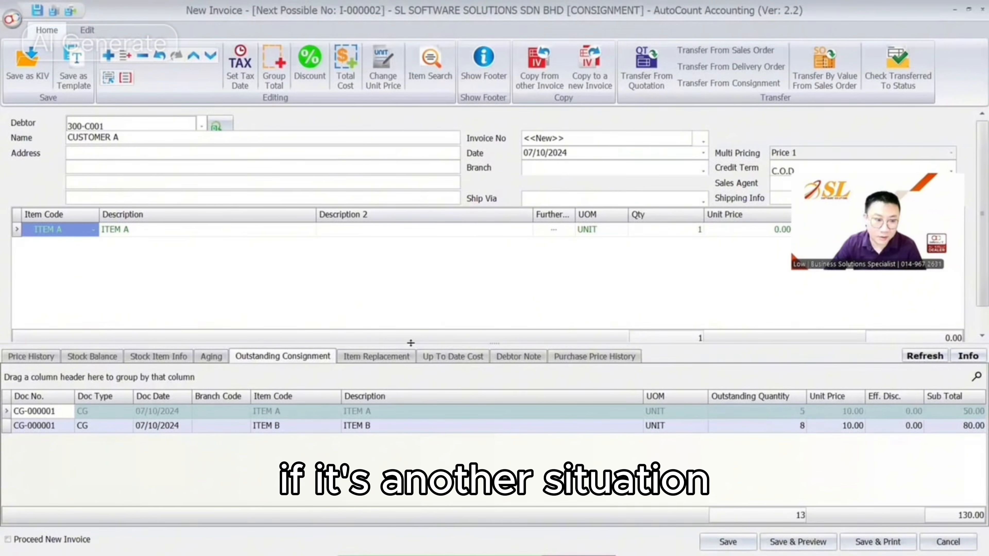
Step: Create a new debtor account with the company name CUSTOMER C and select it as the invoice's debtor
left_click(201, 125)
left_click(268, 430)
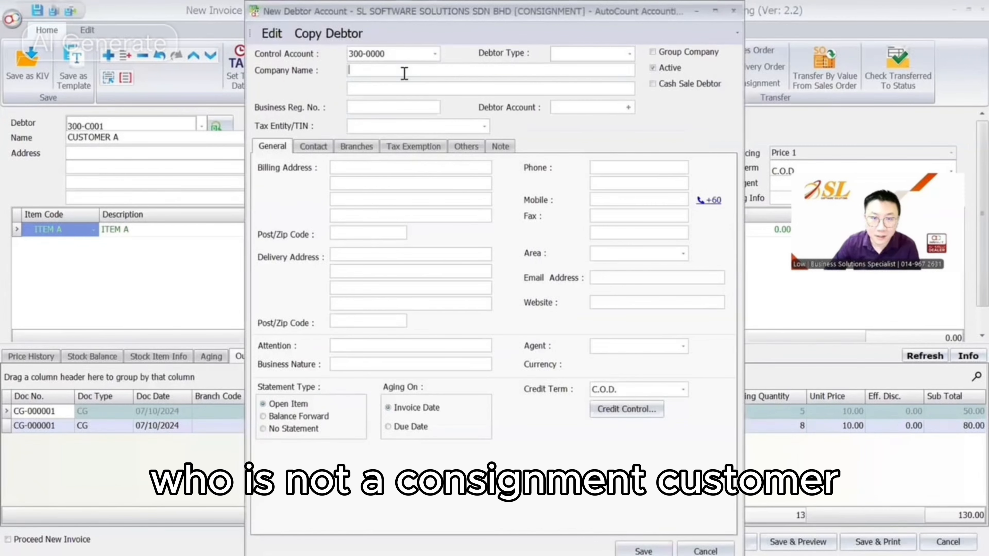
key("BackSpace")
key("BackSpace")
key("BackSpace")
key("BackSpace")
key("BackSpace")
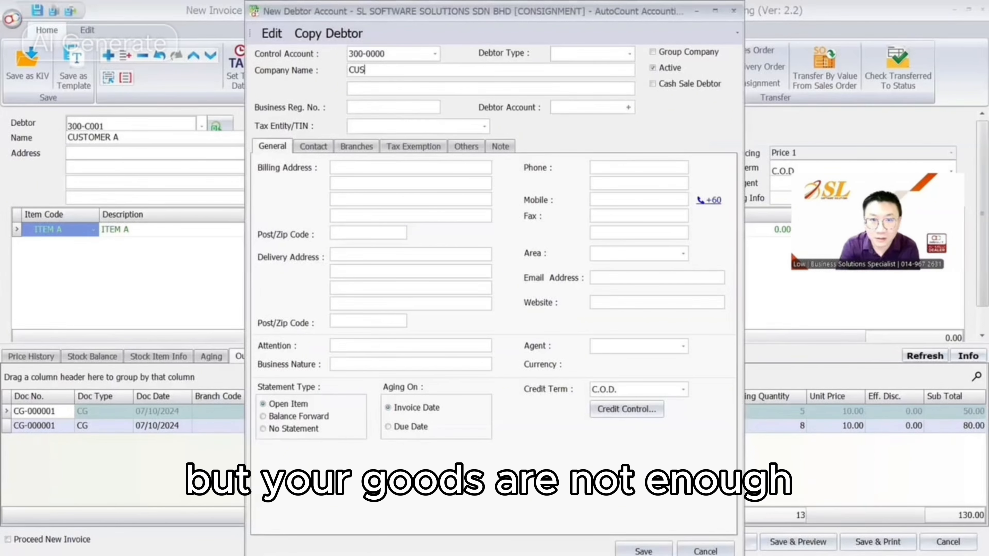
type("CUSTOMER C")
key("Tab")
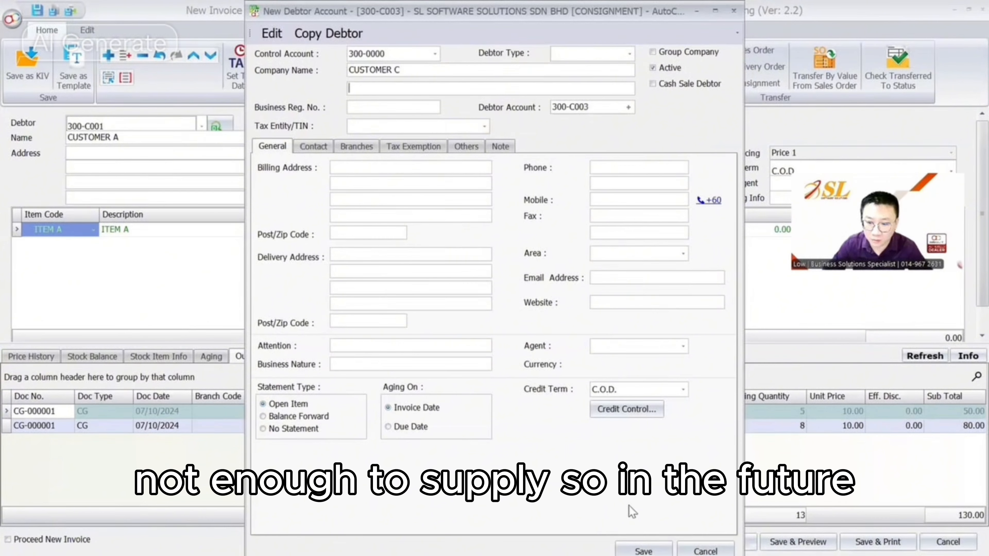
left_click(644, 550)
key("Return")
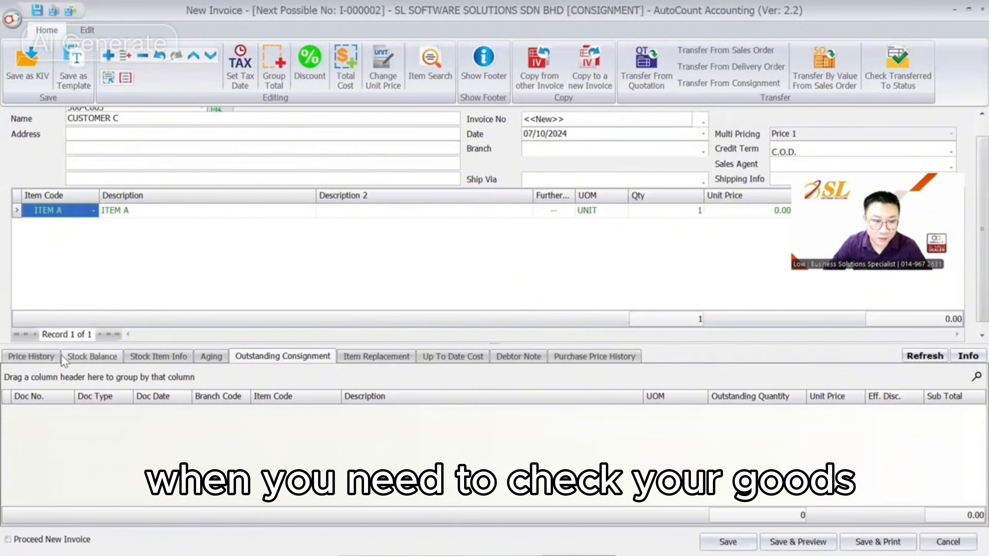
Step: Check the stock balance of ITEM A and of an added ITEM B line, and close the invoice without saving
left_click(92, 360)
left_click(335, 401)
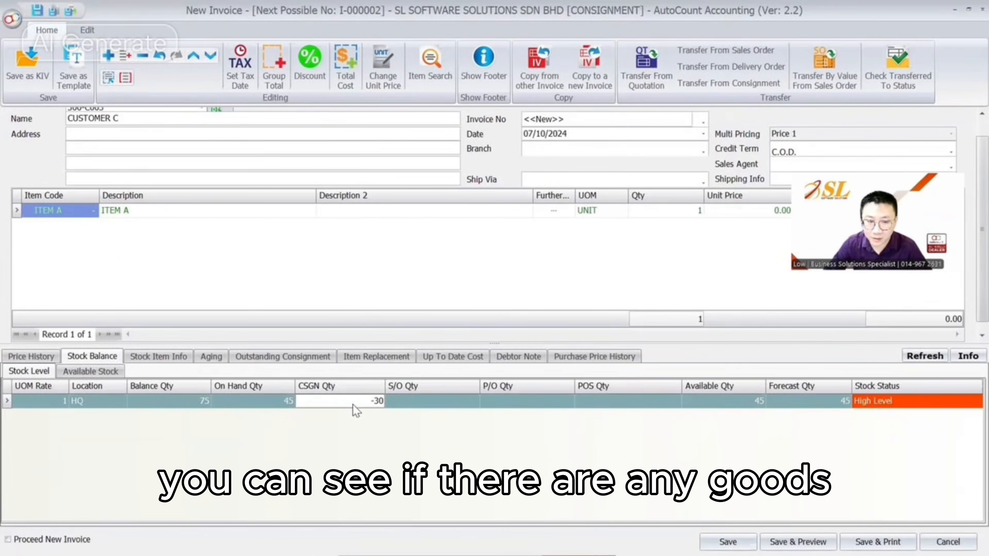
right_click(80, 239)
left_click(113, 252)
left_click(94, 226)
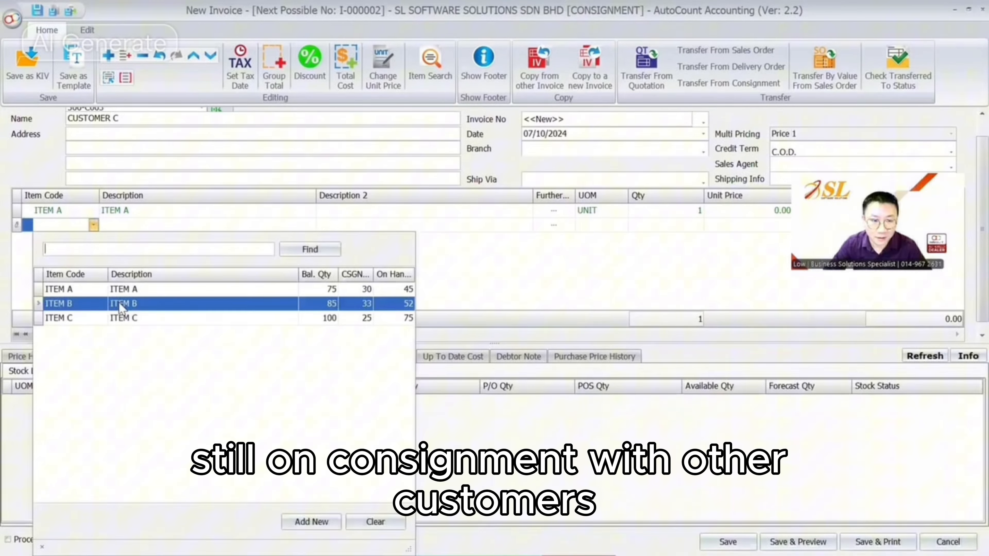
left_click(119, 305)
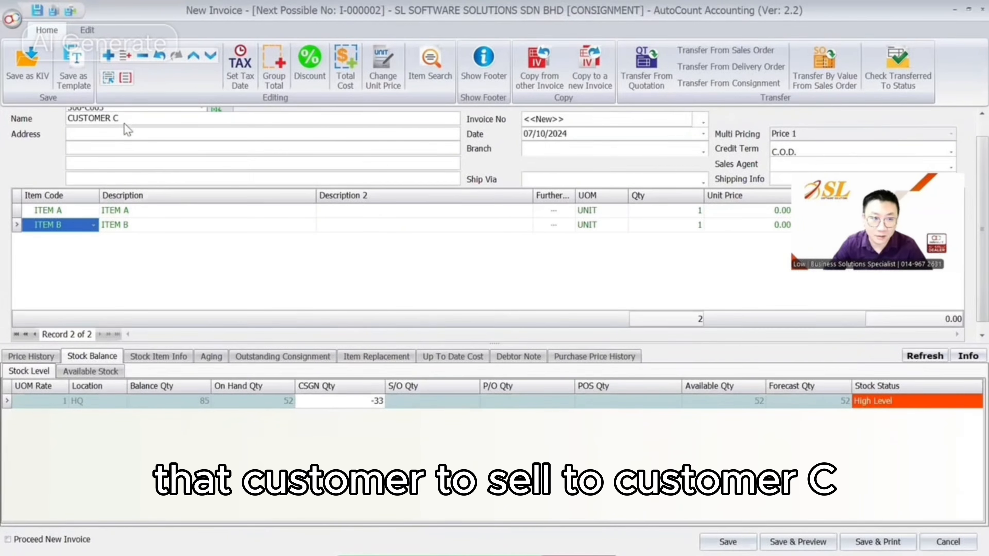
left_click(981, 8)
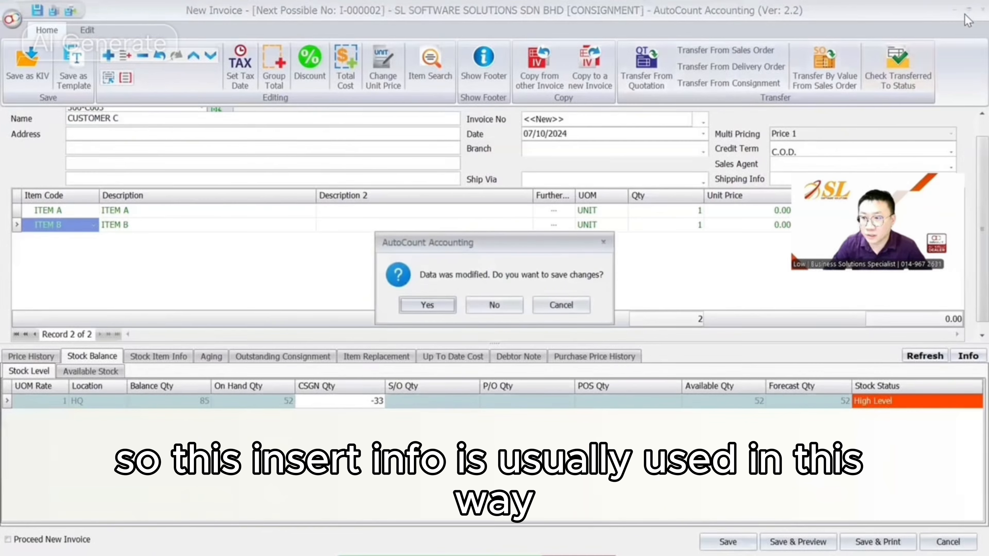
left_click(511, 308)
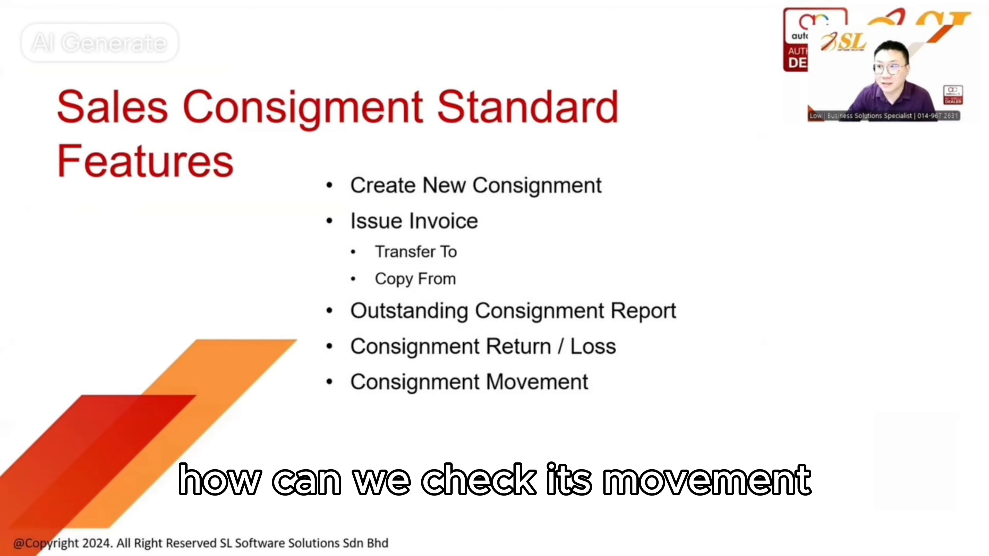
Step: Run the inquiry in the Consignment Movement Report and preview the Consignment Movement layout
left_click(206, 29)
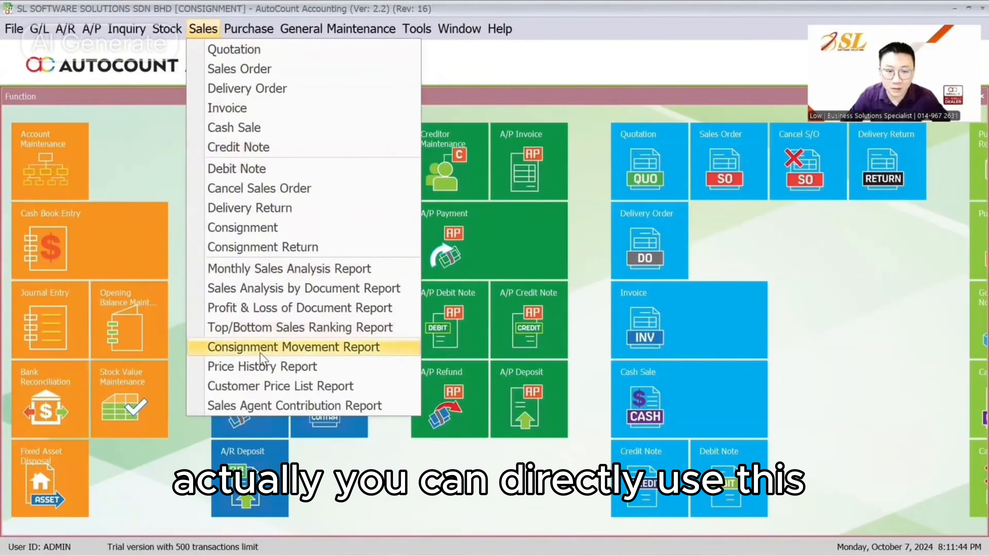
left_click(260, 353)
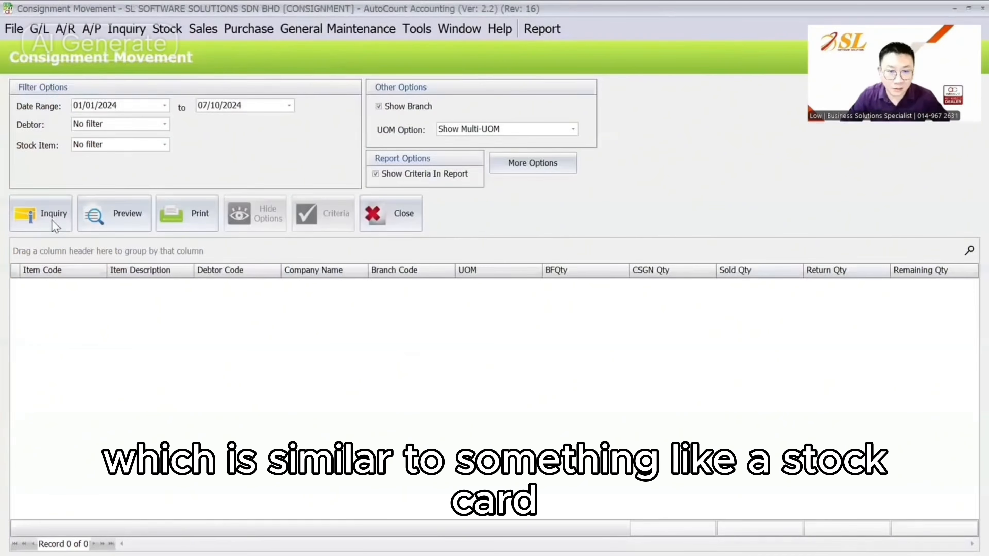
left_click(51, 220)
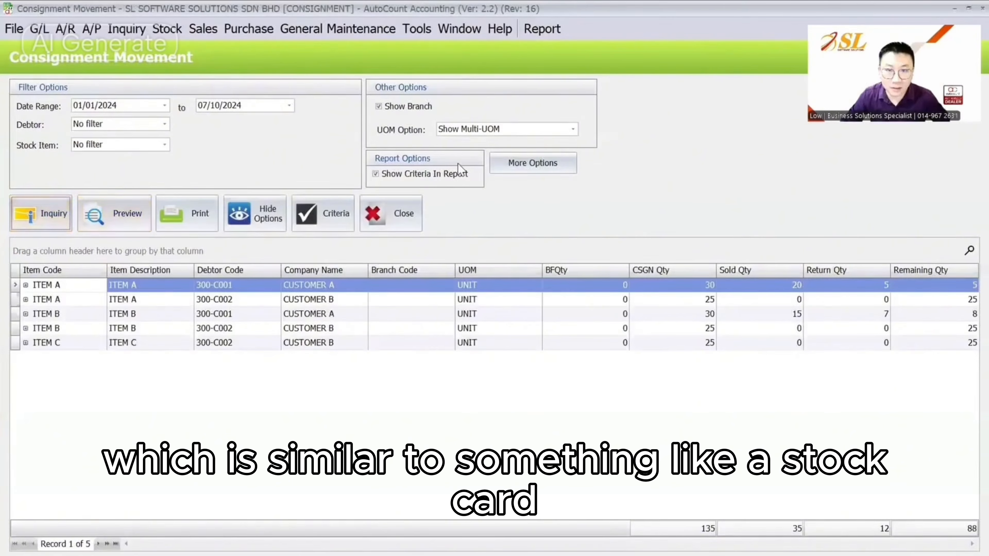
left_click(186, 216)
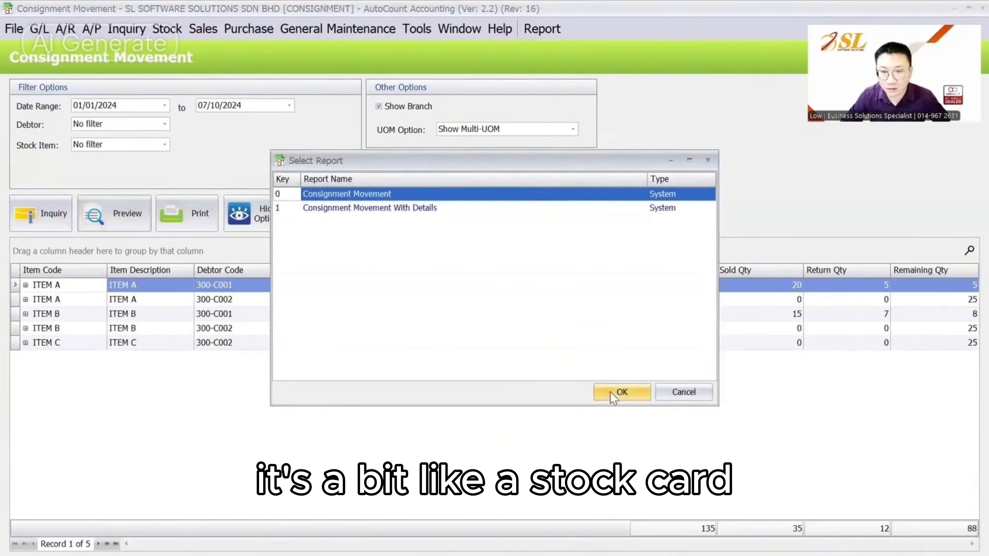
left_click(621, 392)
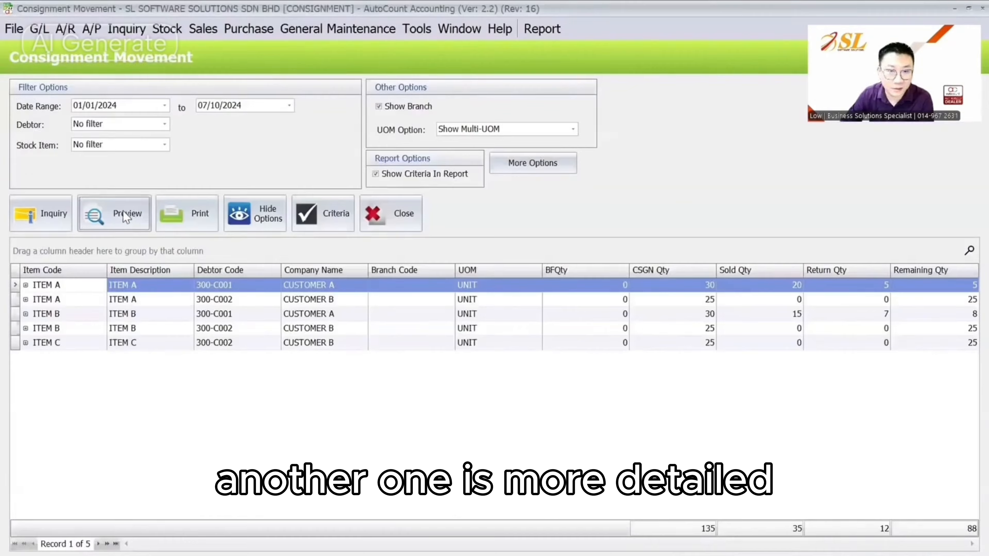
Step: Preview the Consignment Movement With Details layout and examine each customer's consigned, sold and returned quantities
left_click(123, 212)
left_click(452, 209)
left_click(612, 389)
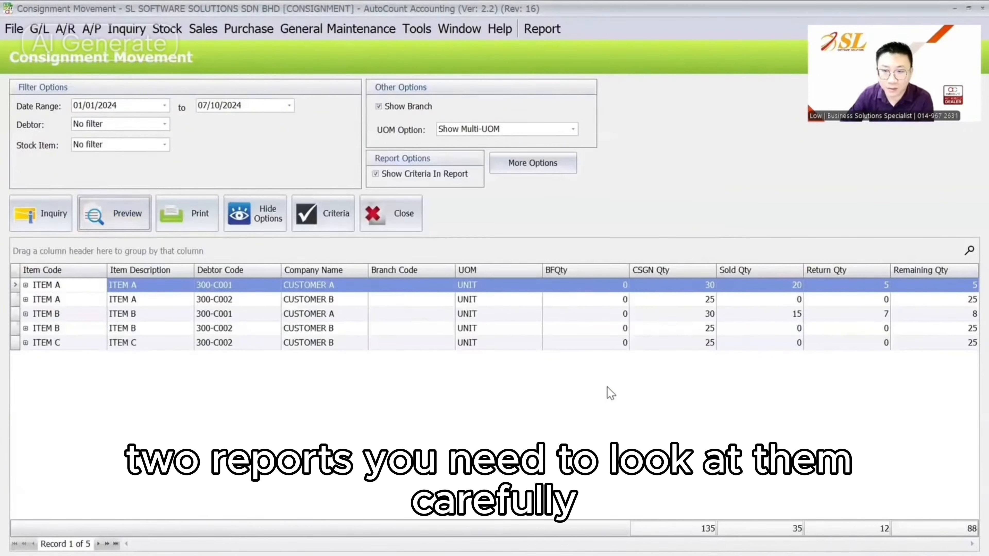
scroll(606, 382, "down", 3)
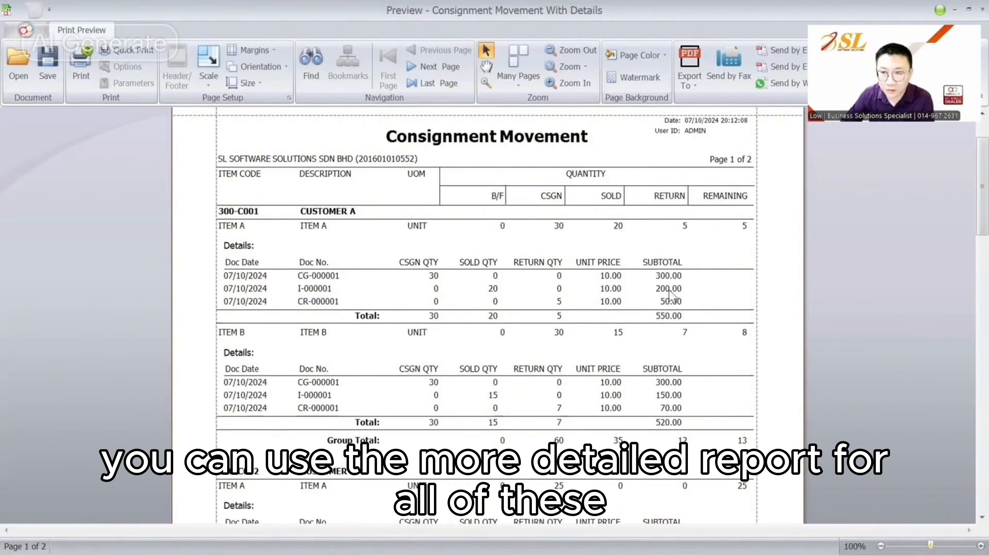
scroll(670, 294, "down", 6)
scroll(670, 289, "down", 6)
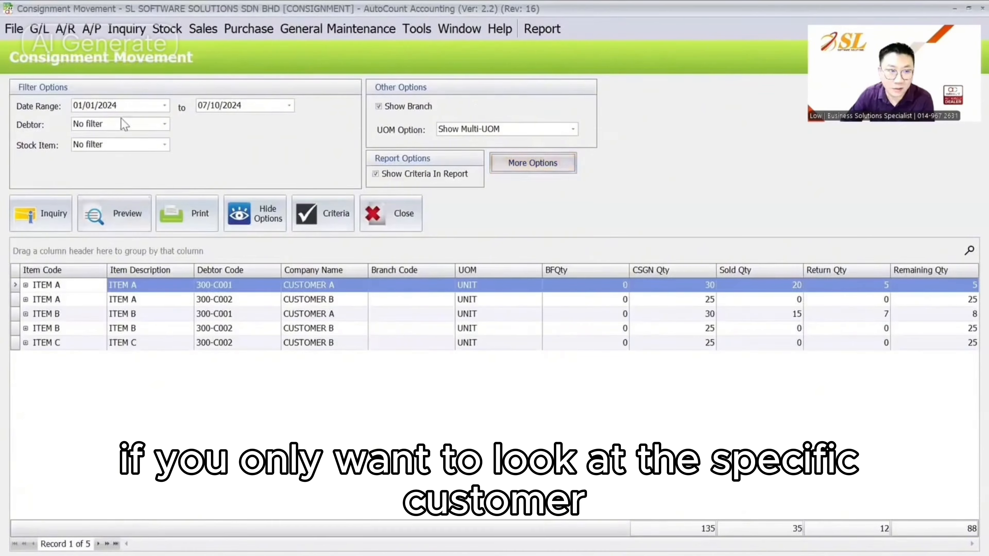
Step: Filter the consignment movement report by multi-select to debtor CUSTOMER A only and rerun the inquiry
left_click(121, 123)
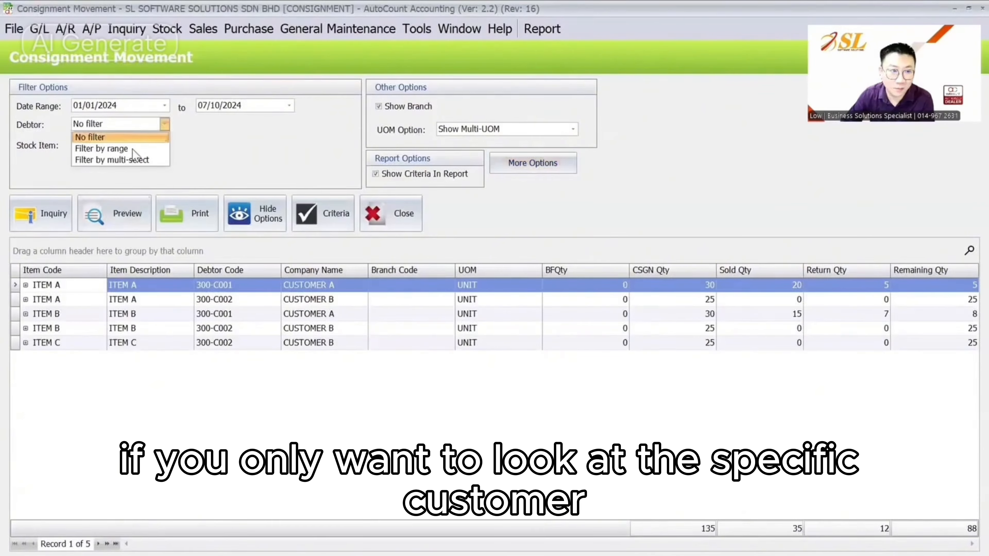
left_click(125, 160)
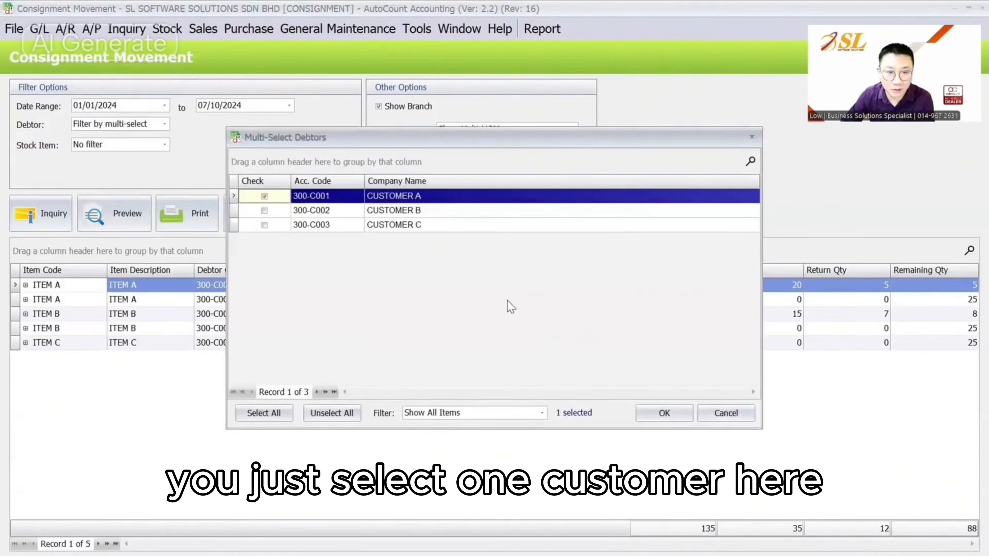
left_click(687, 411)
left_click(53, 222)
Step: Preview the filtered report as Consignment Movement With Details, and close the preview and the report
left_click(109, 217)
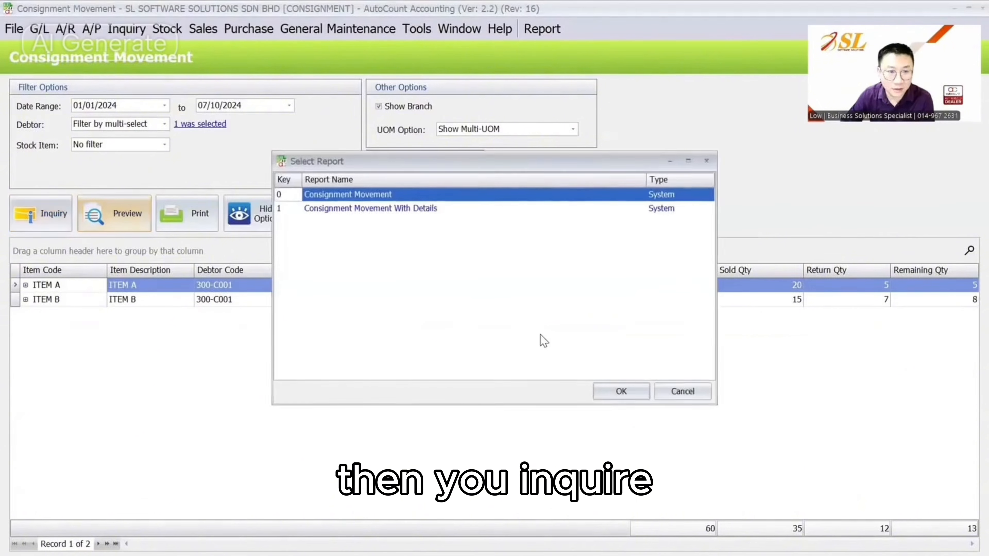
left_click(423, 208)
left_click(621, 391)
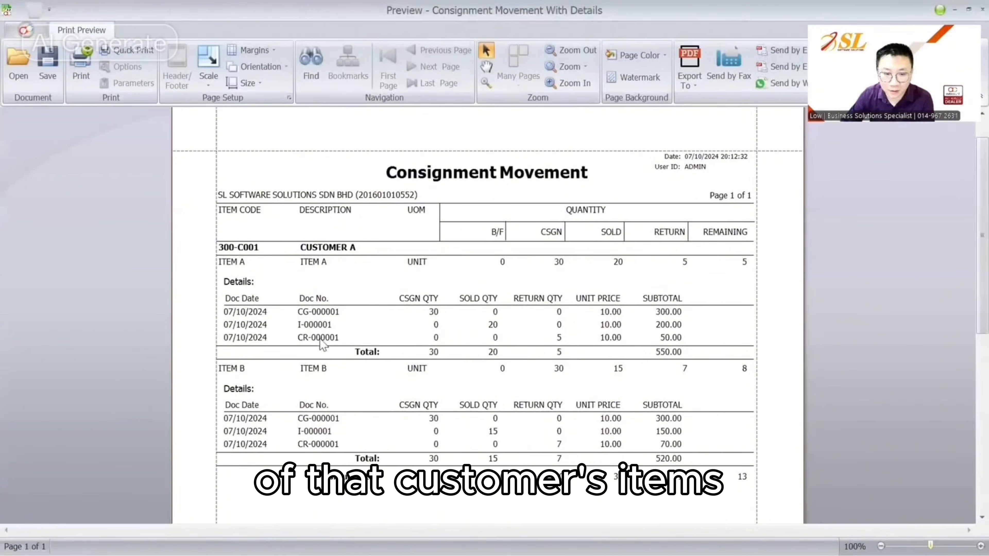
key("Escape")
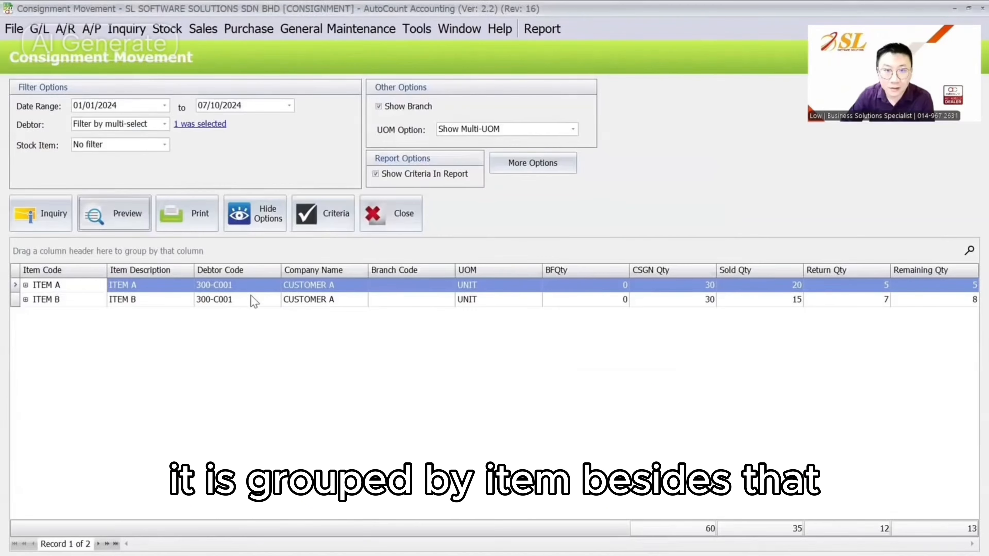
key("Escape")
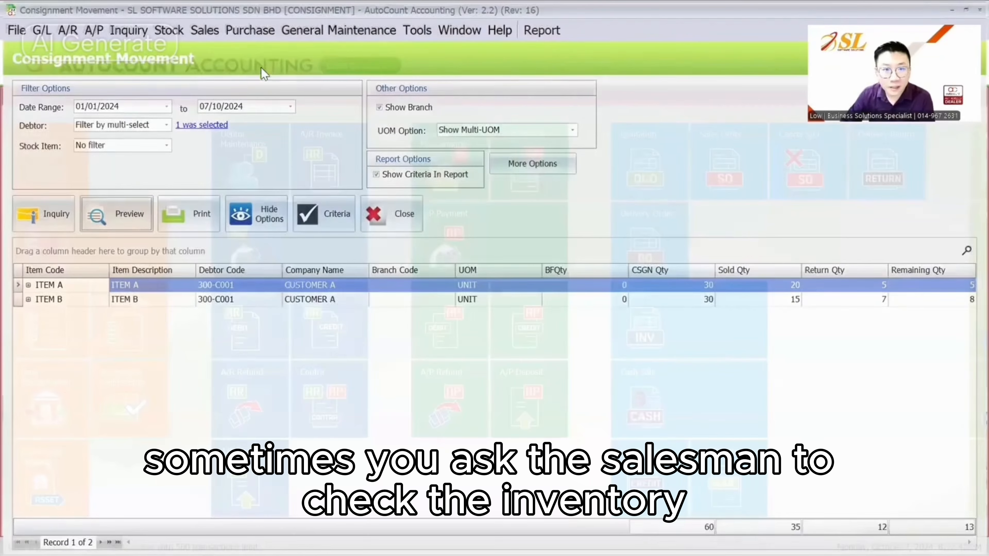
Step: Open the Inventory Physical Worksheet by Consignment report
left_click(177, 28)
mouse_move(209, 34)
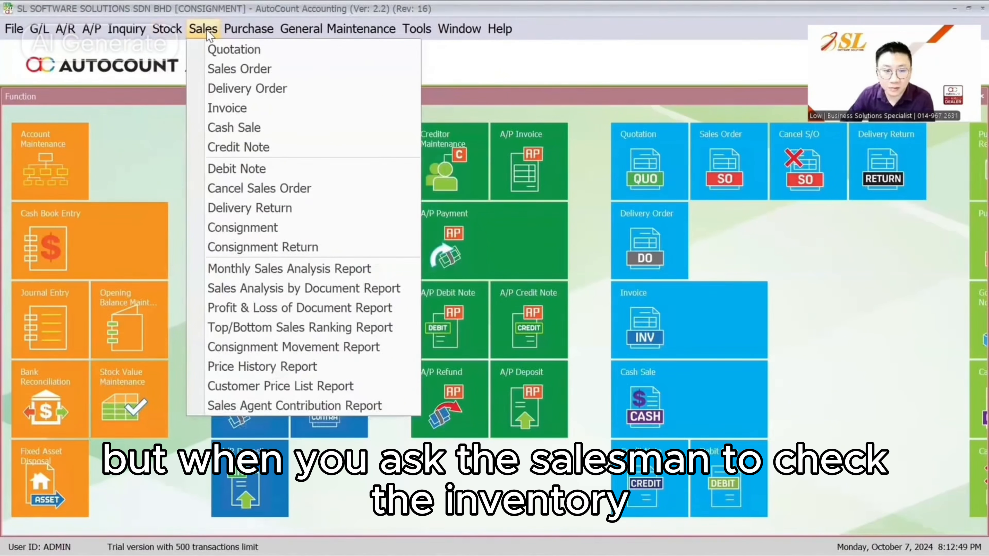
mouse_move(167, 30)
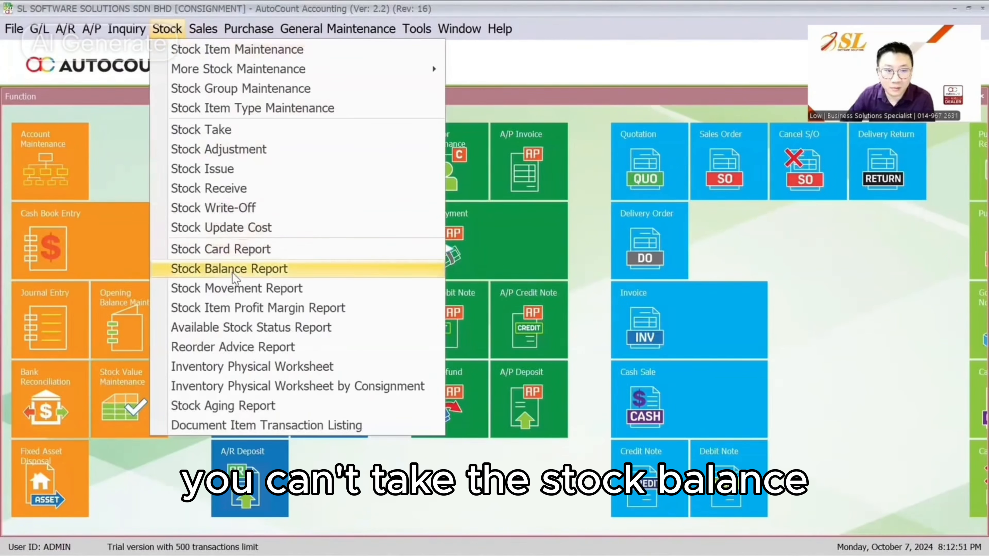
left_click(262, 270)
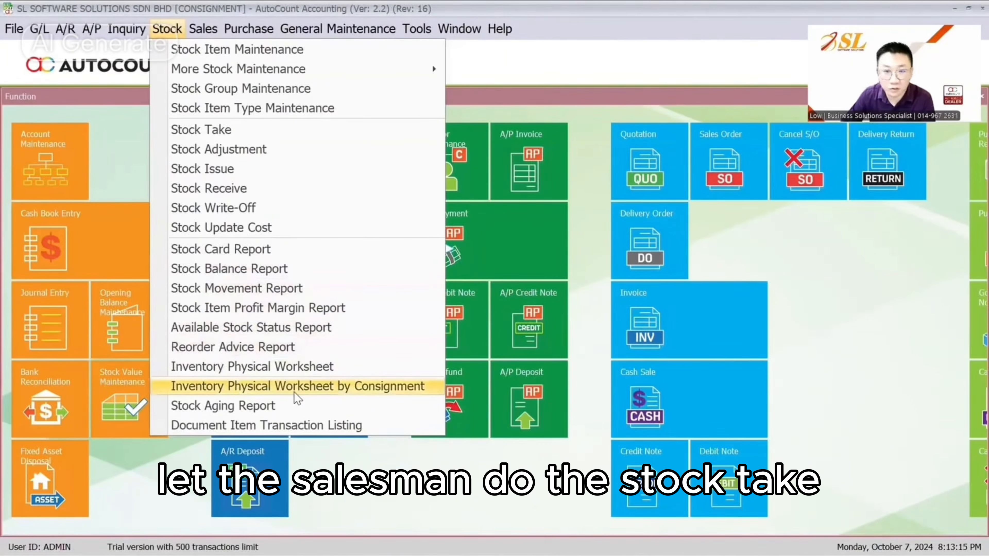
left_click(272, 389)
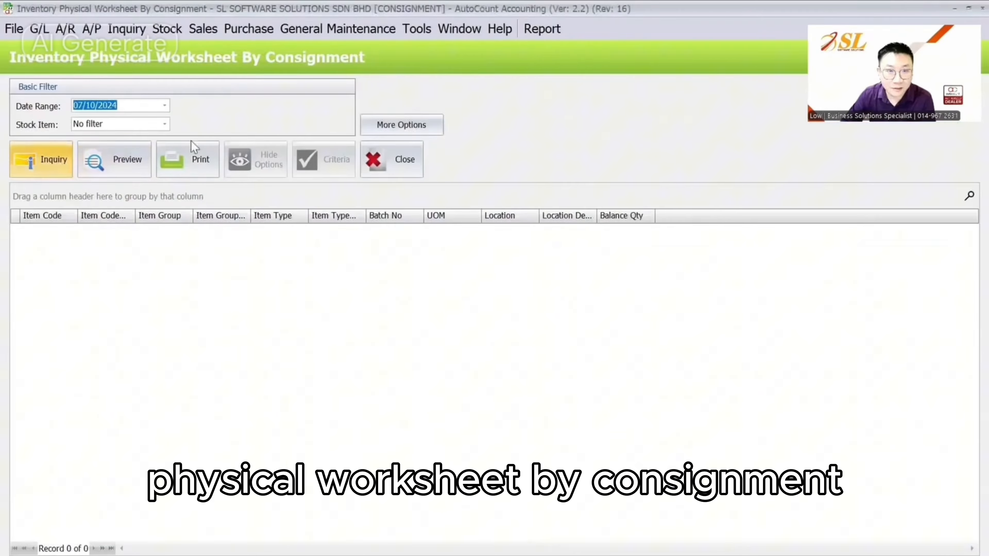
Step: Include all sales consignment debtors, CUSTOMER A and CUSTOMER B, in the worksheet's additional filter options
left_click(401, 125)
left_click(335, 206)
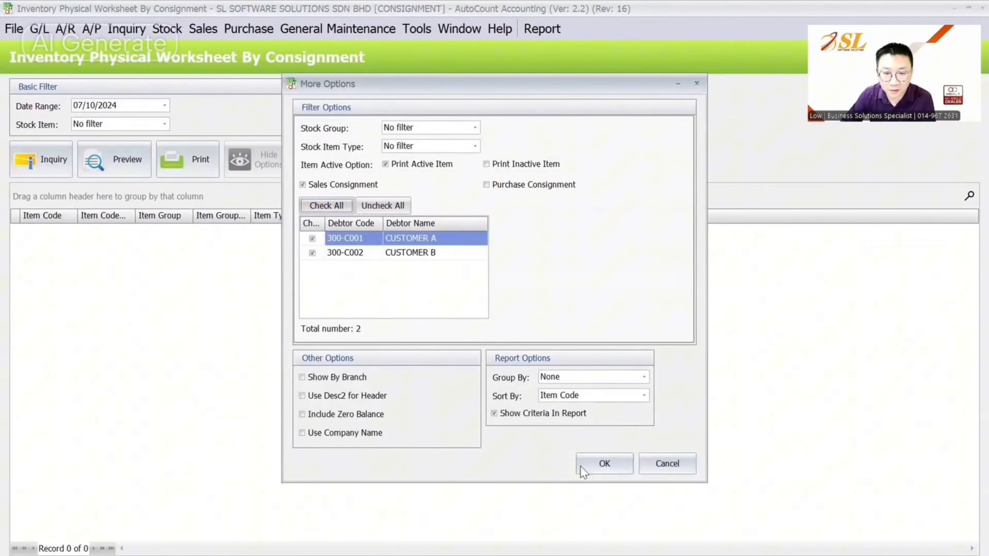
left_click(606, 471)
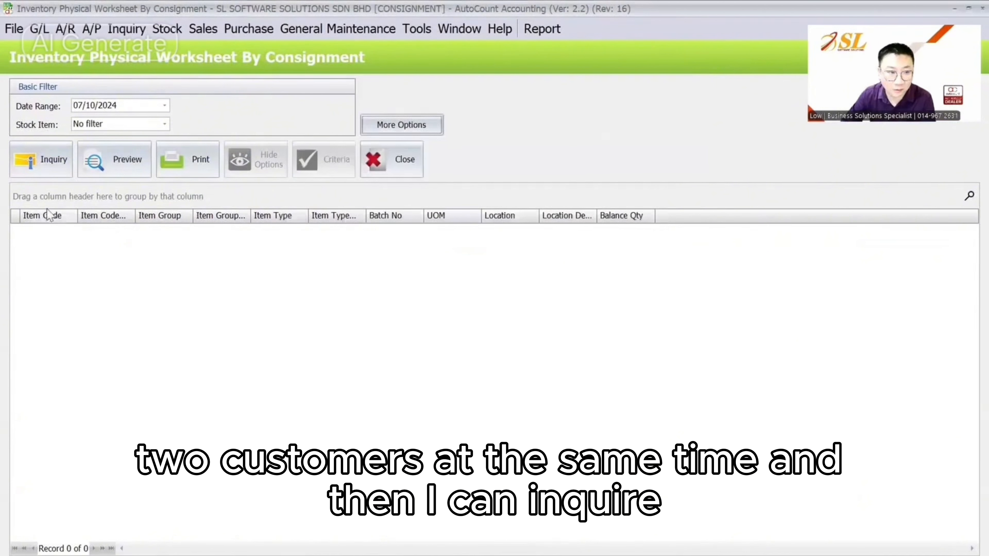
Step: Run the inquiry and preview the Inventory Physical Worksheet By Consignment report, and switch to the presentation slides
left_click(41, 160)
left_click(114, 159)
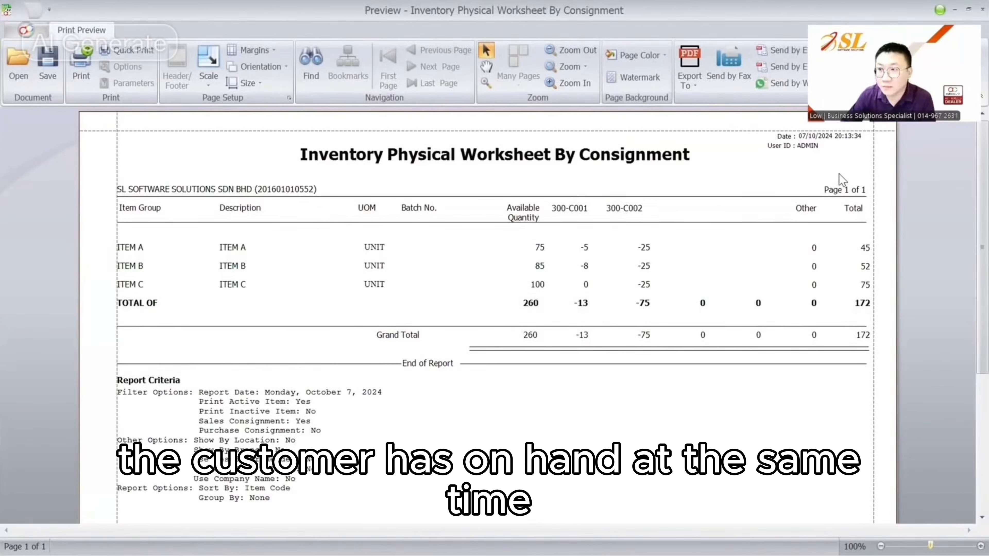
key("alt+Tab")
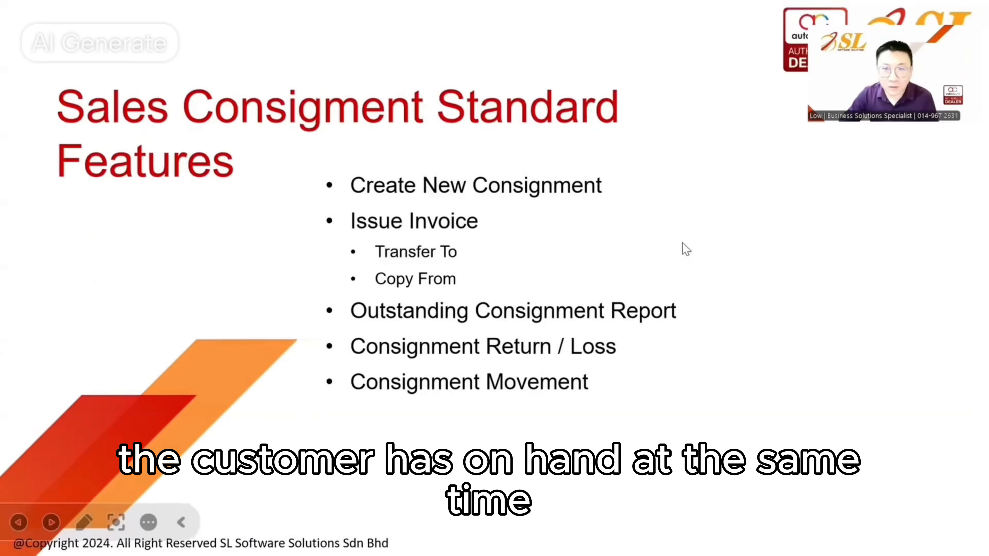
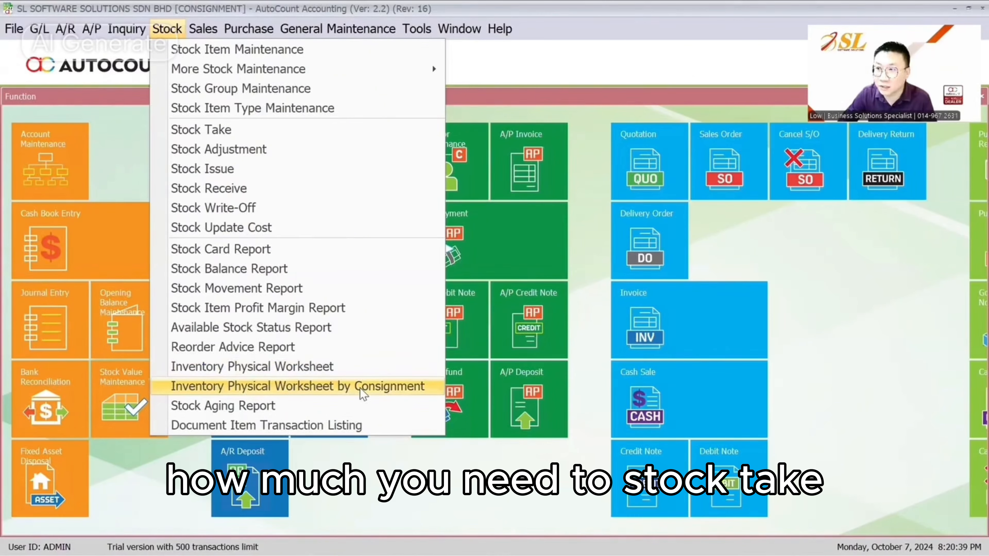
Step: Open the Inventory Physical Worksheet report, run the inquiry and preview it in the standard Inventory Physical Worksheet format
left_click(360, 374)
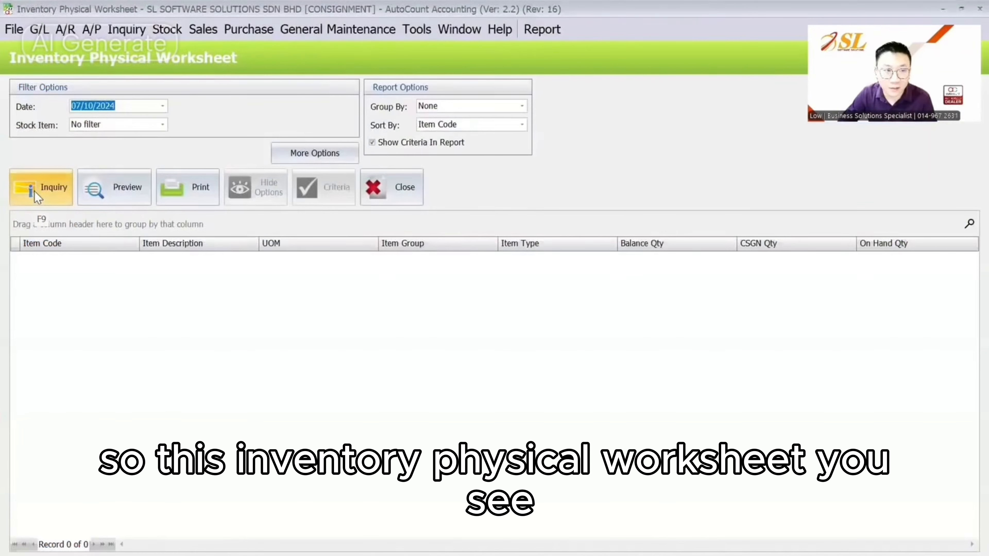
left_click(34, 191)
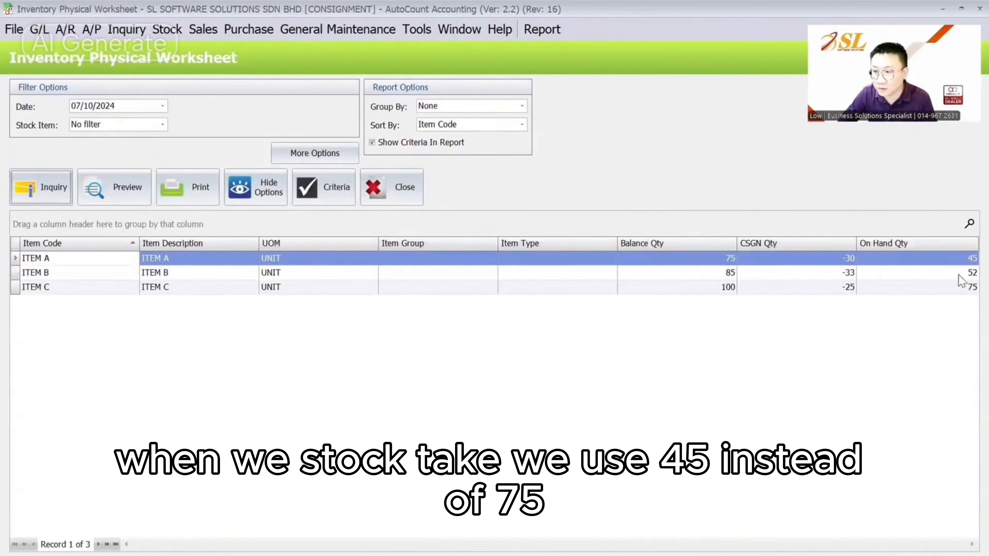
left_click(114, 188)
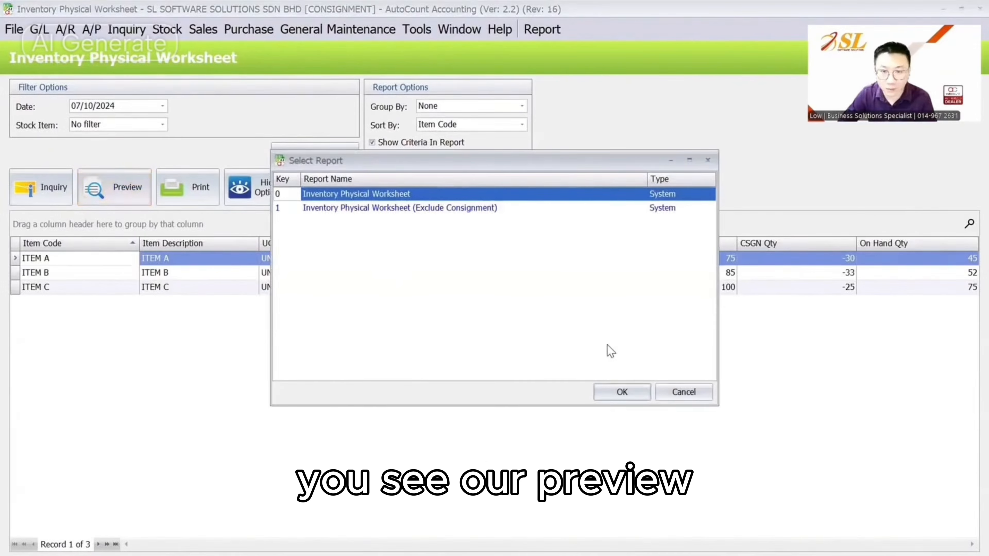
left_click(469, 212)
key("Up")
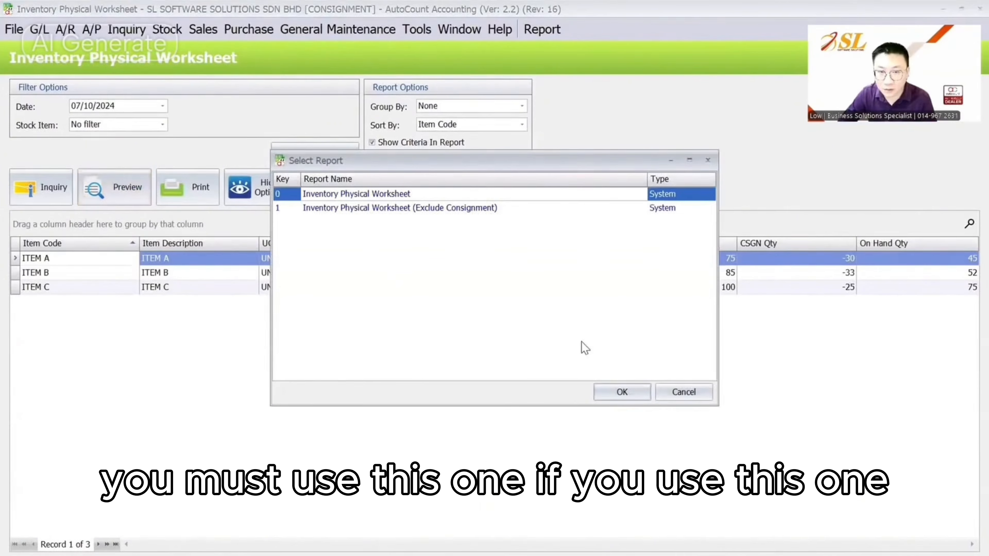
left_click(616, 392)
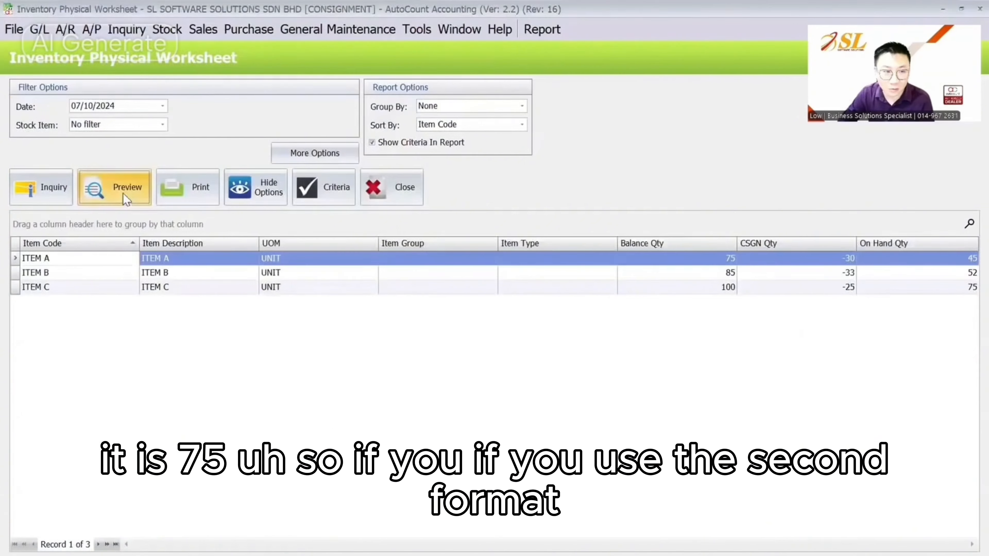
Step: Preview the same worksheet in the Inventory Physical Worksheet (Exclude Consignment) format
left_click(113, 188)
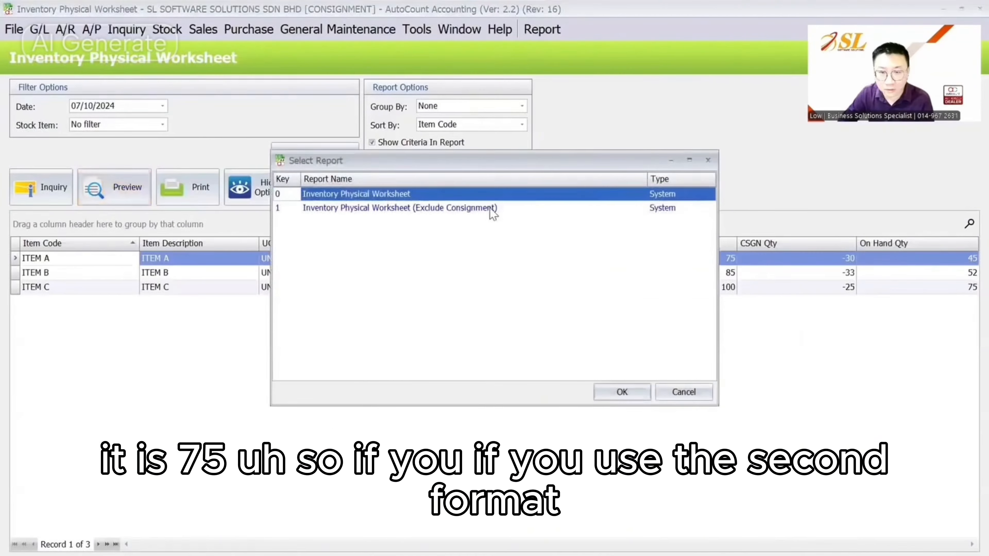
key("Down")
left_click(638, 386)
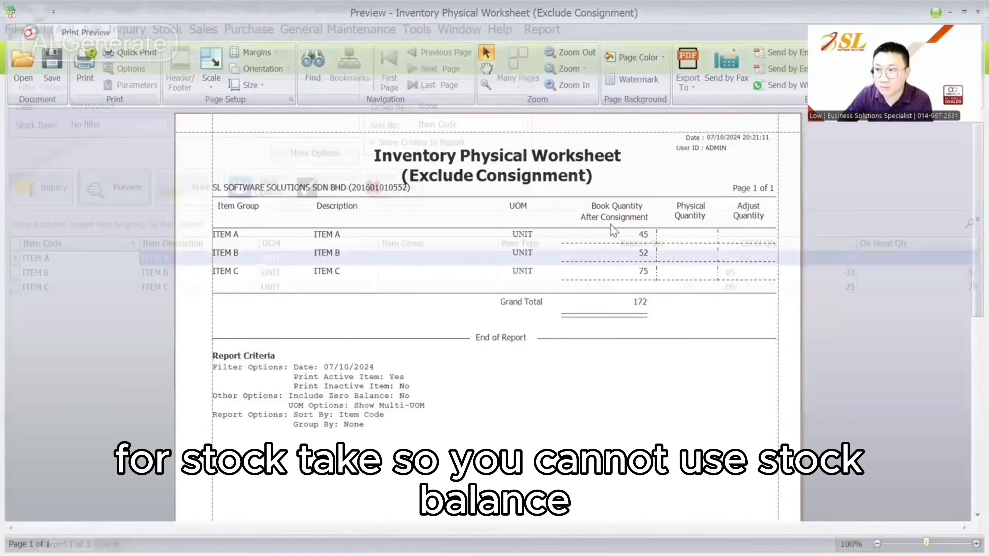
Step: Run the Stock Balance Report inquiry, preview it in the Stock Balance for Single UOM format, and close the preview
left_click(168, 31)
left_click(224, 269)
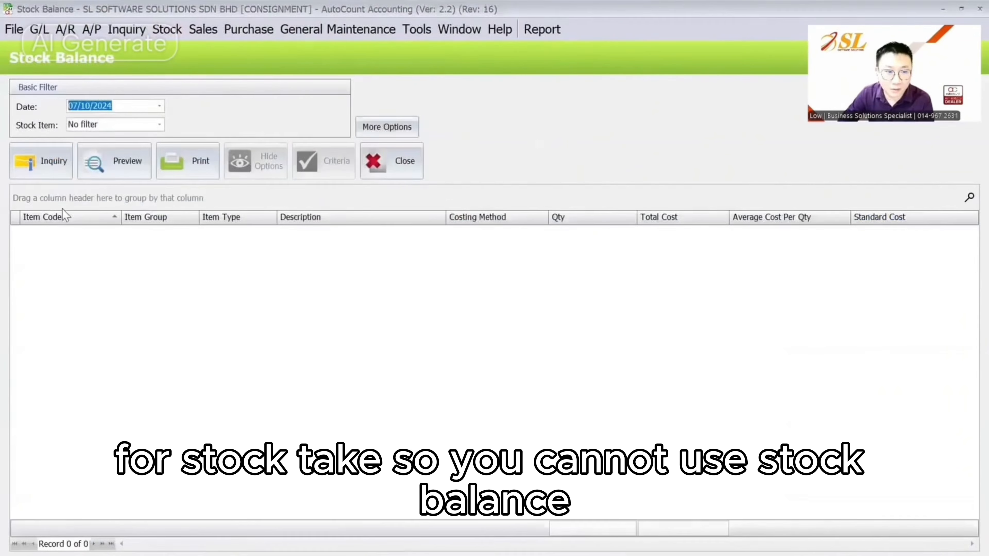
left_click(41, 160)
left_click(114, 160)
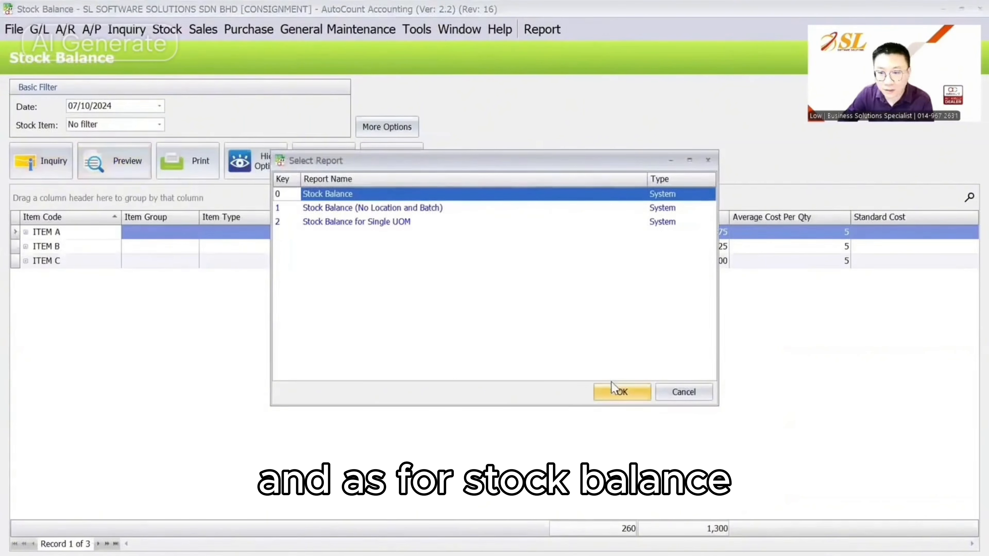
left_click(490, 222)
left_click(622, 392)
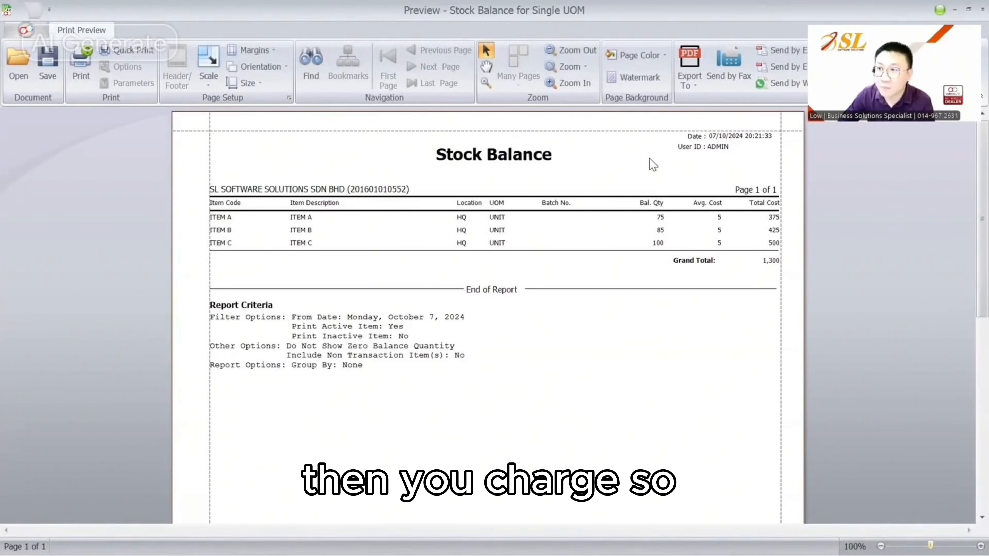
key("Escape")
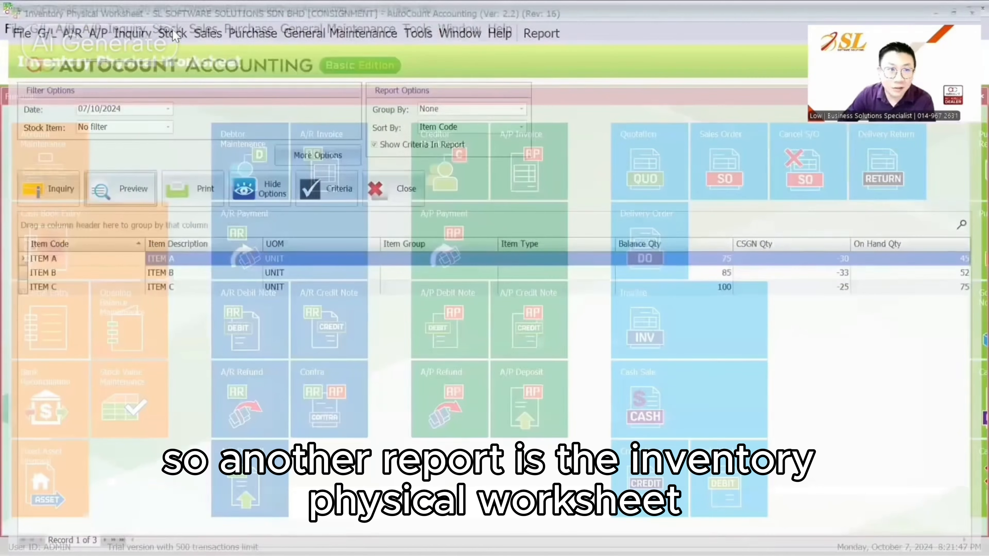
Step: Open Inventory Physical Worksheet by Consignment, include all sales consignment debtors, and run the inquiry and preview
left_click(170, 29)
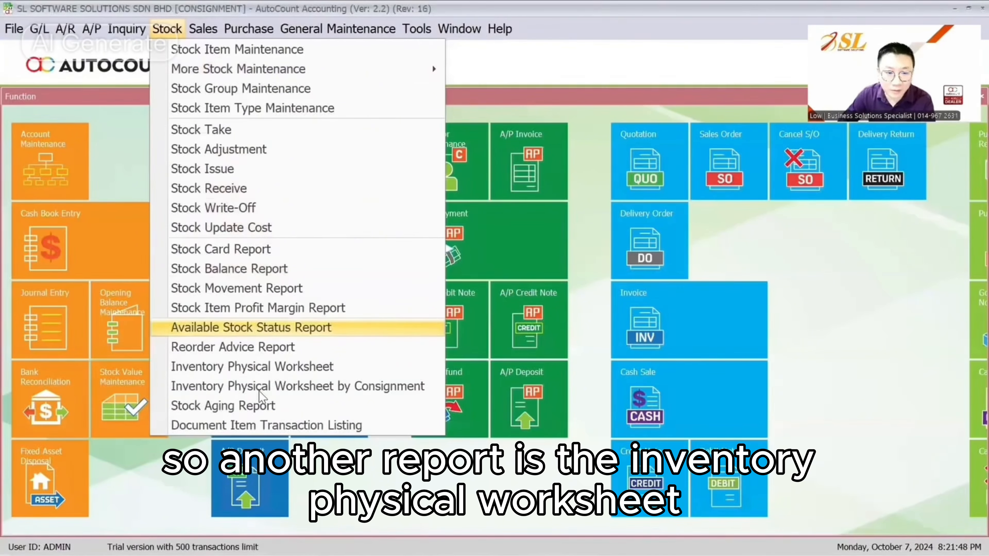
left_click(259, 391)
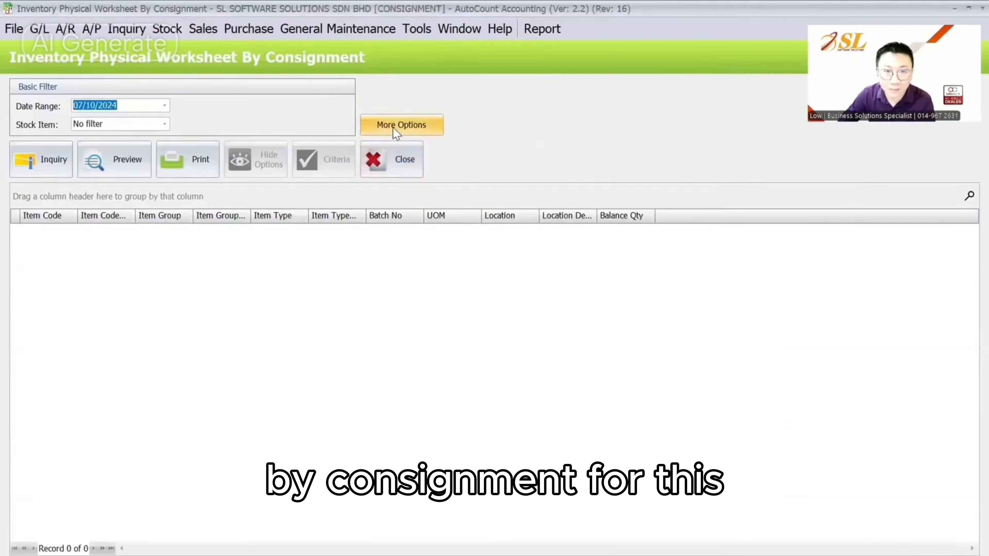
left_click(393, 127)
left_click(306, 206)
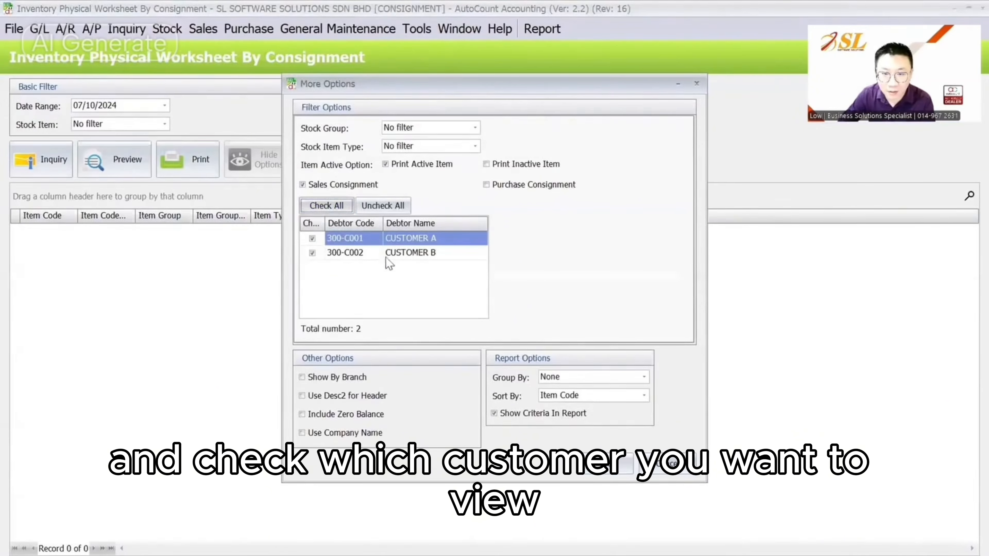
left_click(599, 464)
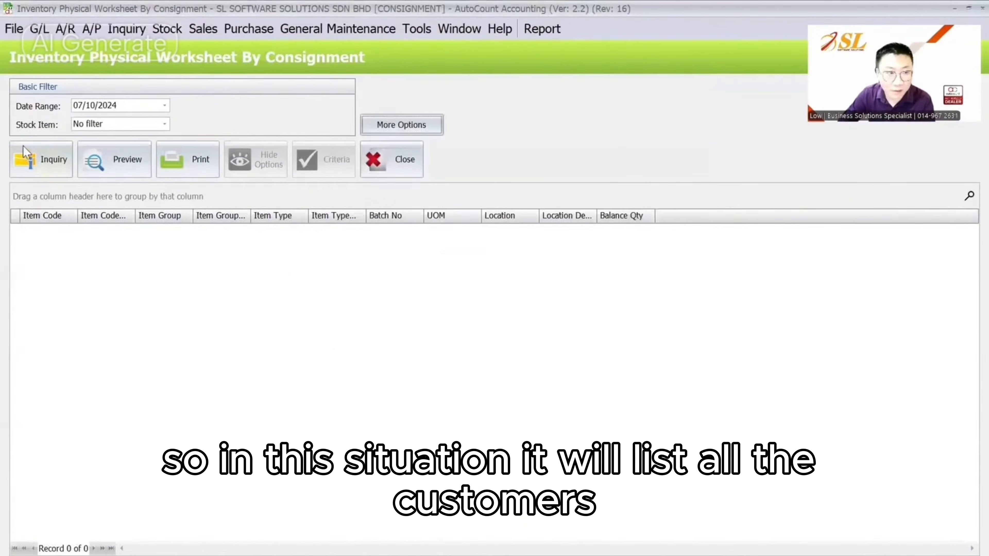
left_click(25, 150)
left_click(108, 162)
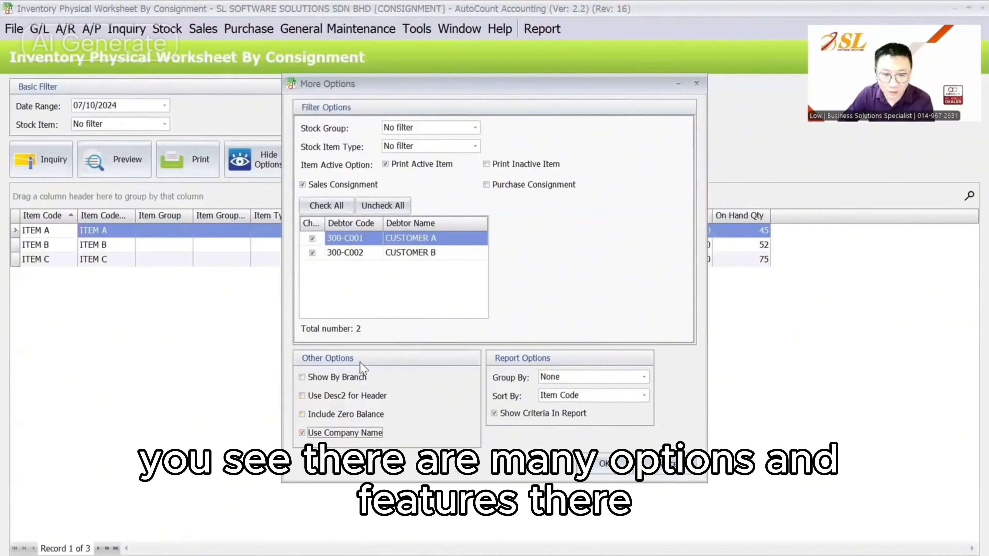
Step: Apply the Use Company Name option to the consignment worksheet and rerun the inquiry
left_click(606, 464)
left_click(63, 163)
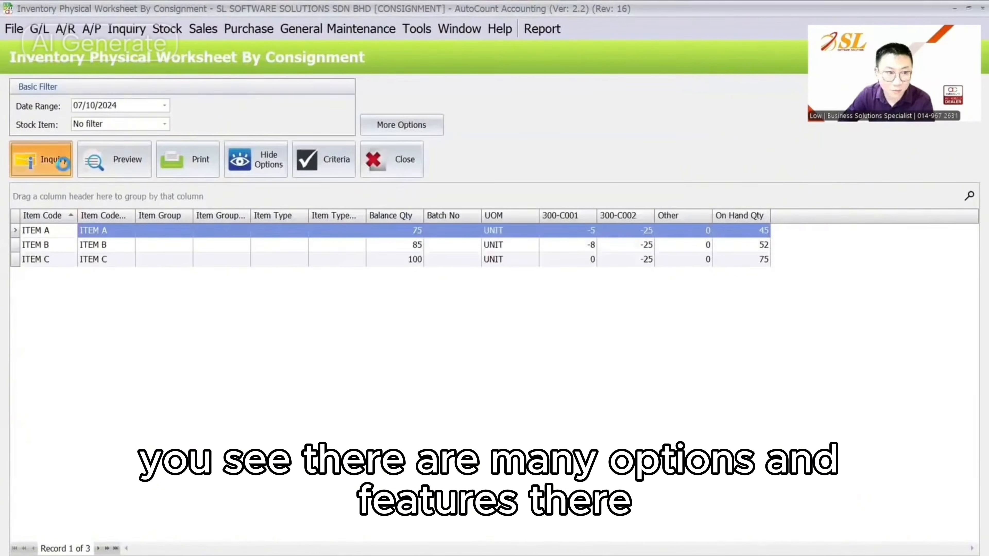
left_click(428, 127)
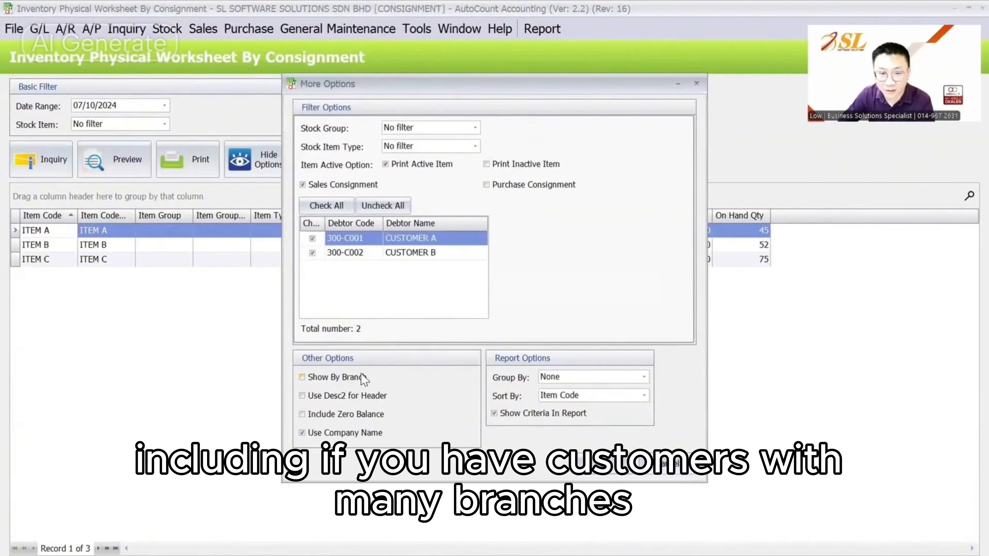
left_click(607, 468)
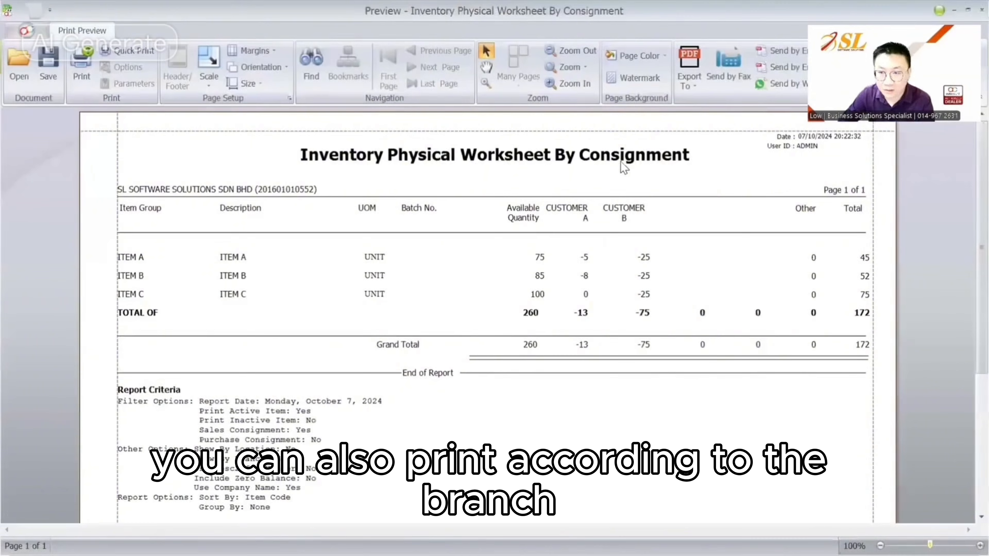
Step: Review the consignment worksheet preview with company names as column headings, close it and minimize the accounting program
scroll(624, 168, "down", 2)
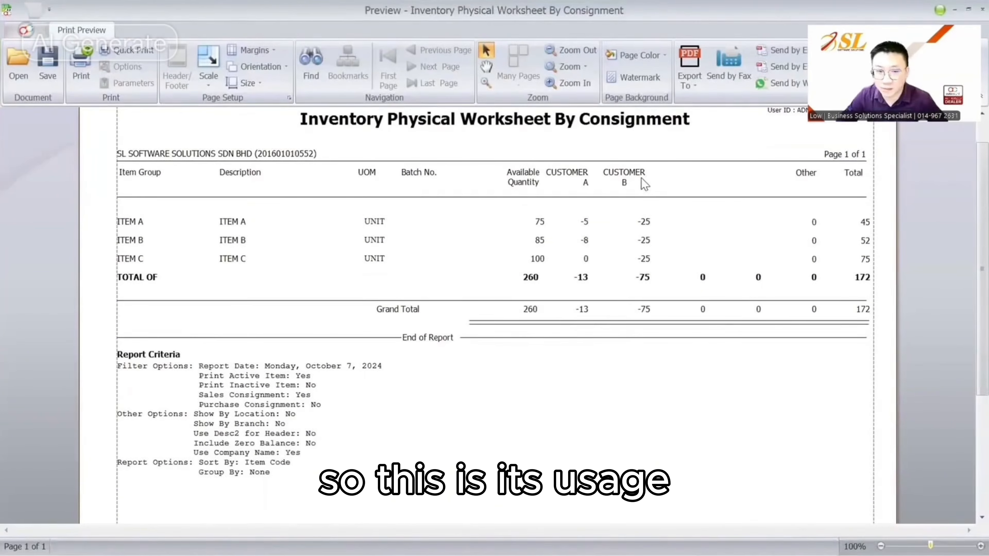
scroll(642, 178, "up", 2)
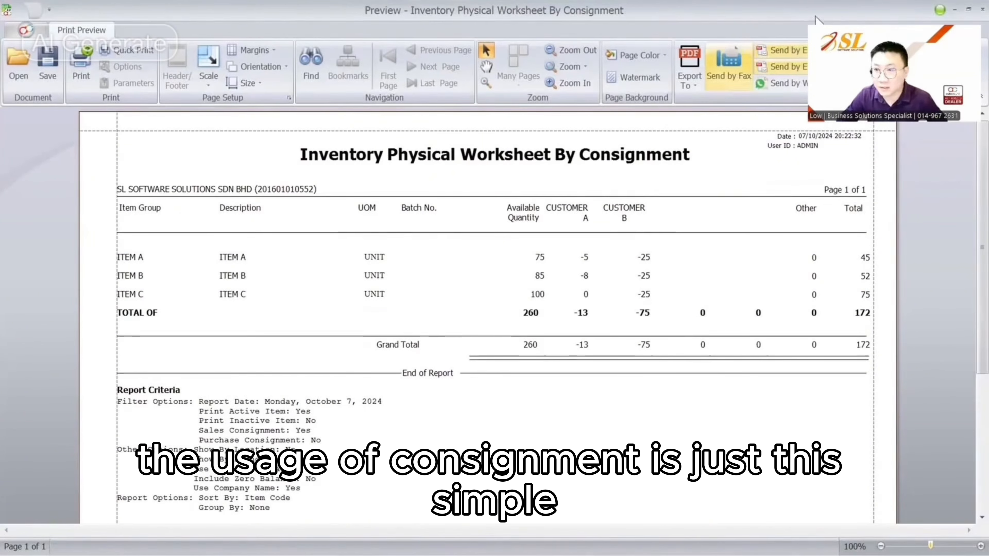
left_click(982, 9)
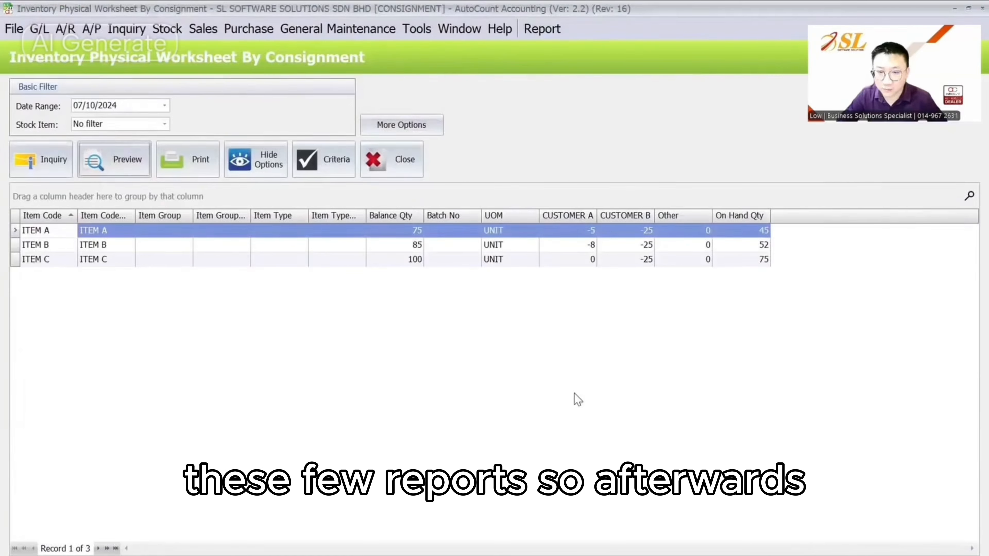
left_click(955, 9)
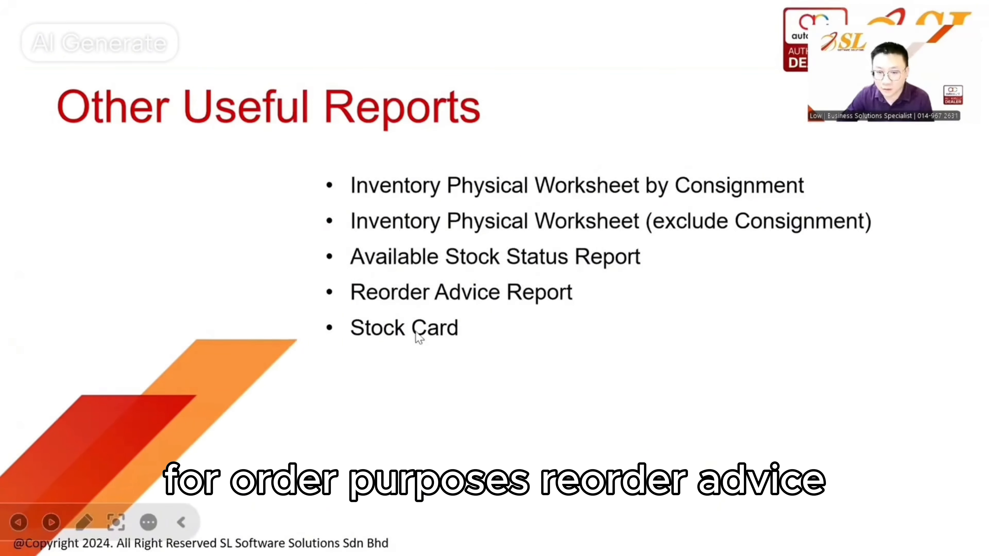
Step: Switch back to AutoCount Accounting, and run and preview the Available Stock Status Report for all stock items
key("super")
left_click(561, 539)
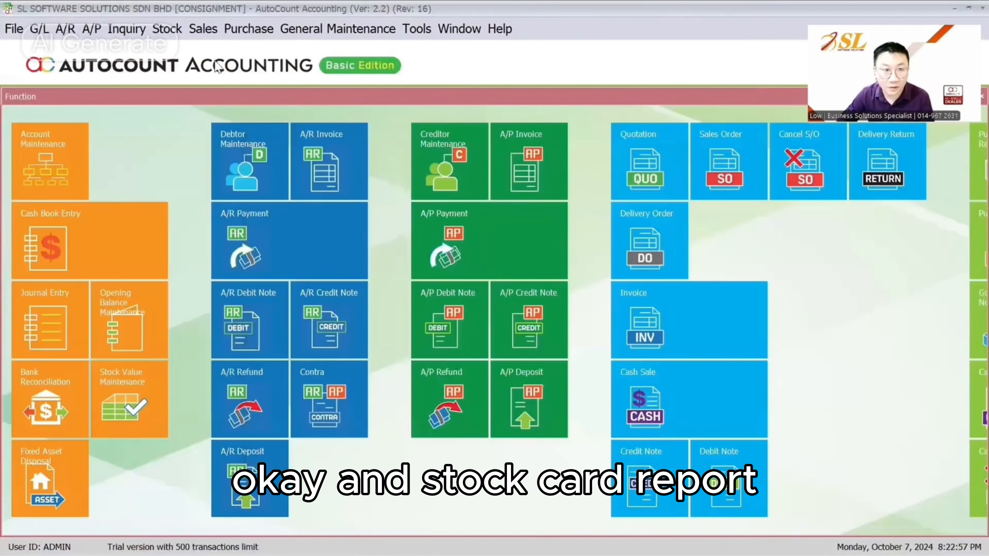
left_click(167, 29)
left_click(239, 327)
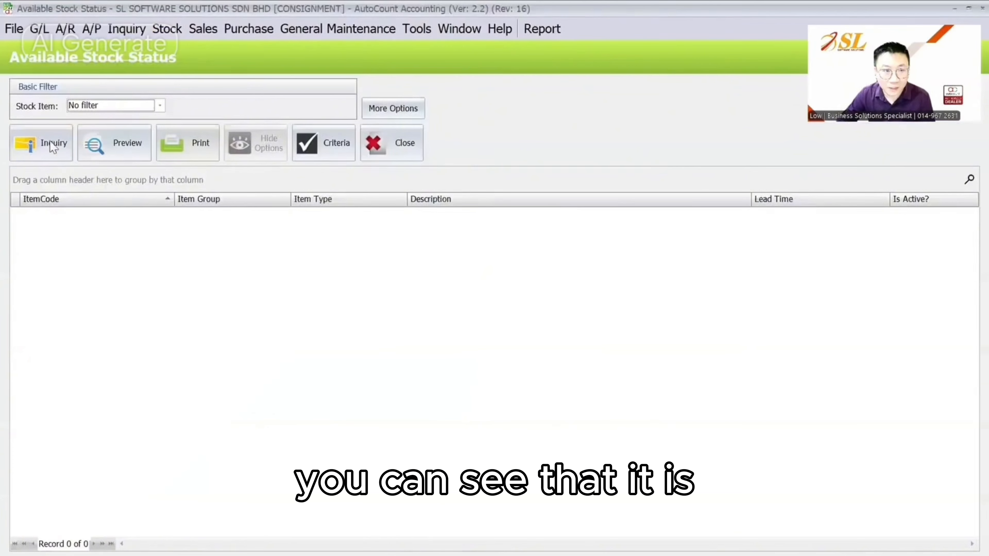
left_click(42, 143)
left_click(115, 143)
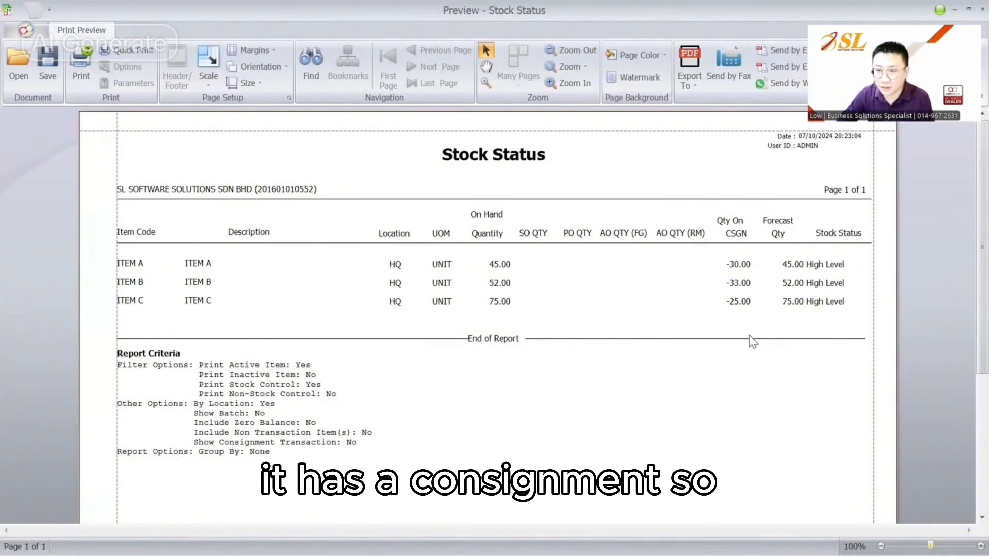
Step: Close the stock status preview and select Show Outstanding Consignment in the report's additional options
key("Escape")
left_click(370, 109)
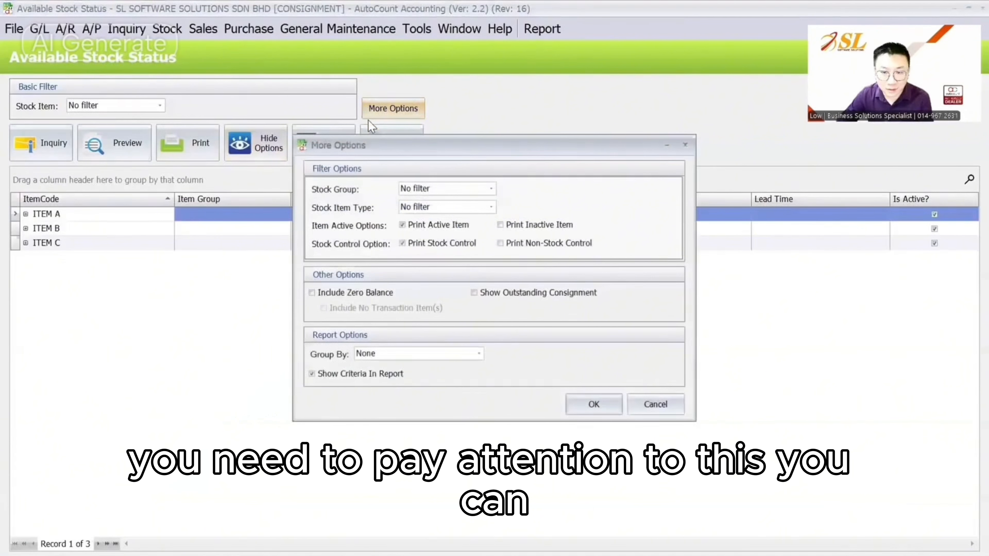
left_click(523, 294)
key("Return")
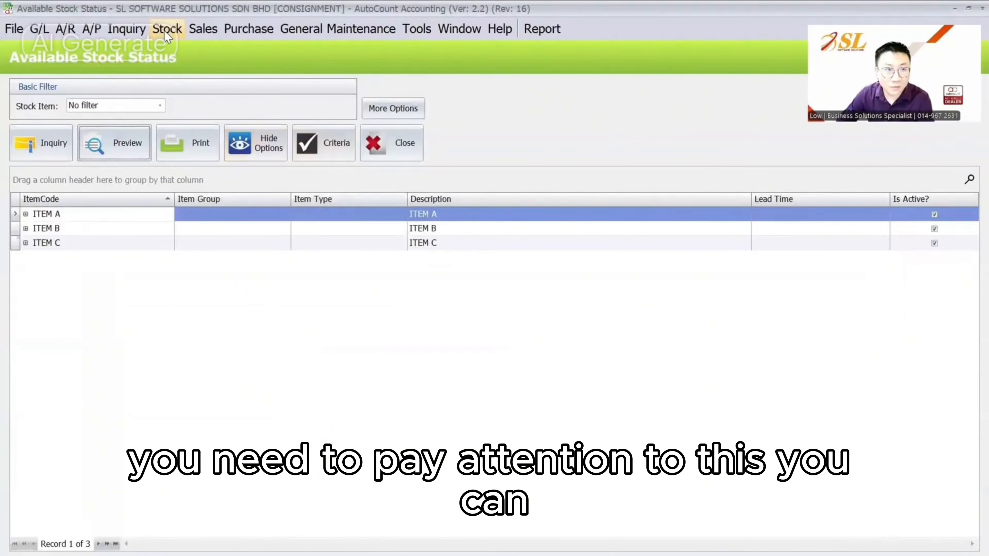
Step: Open the Reorder Advice Report and run the inquiry with outstanding P/O, S/O, consignment and A/O included
left_click(164, 30)
left_click(242, 348)
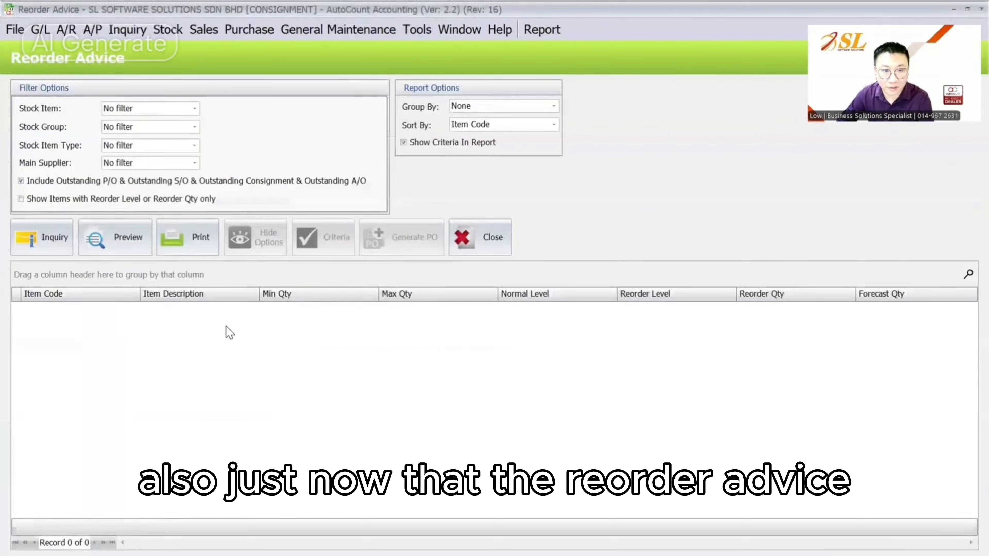
left_click(85, 183)
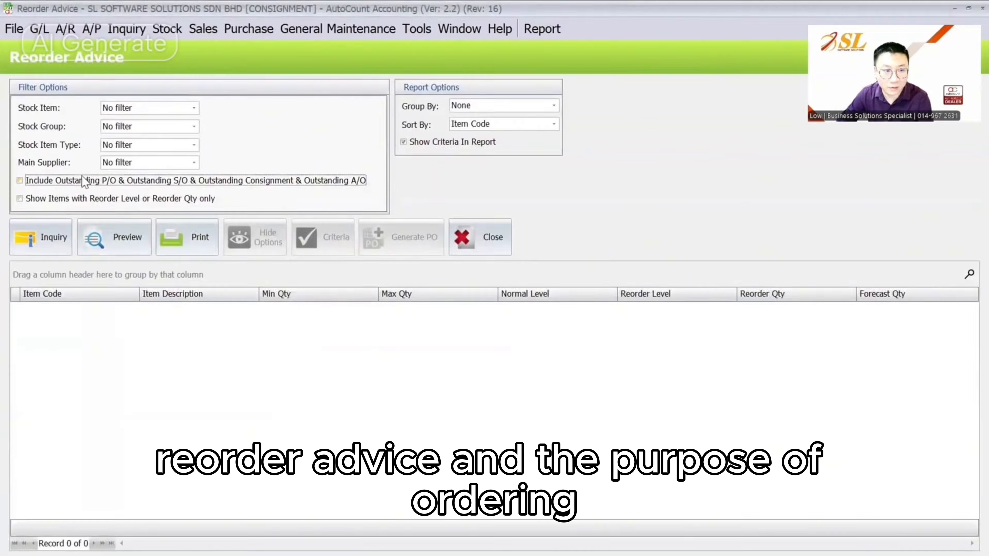
left_click(52, 237)
Step: Open stock item ITEM A for editing from Stock Item Maintenance
left_click(167, 28)
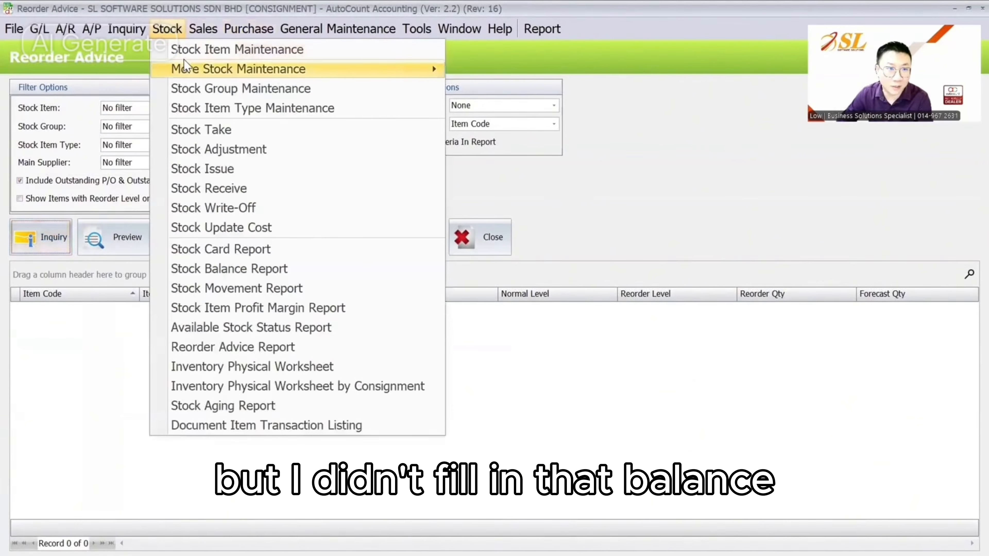
left_click(184, 57)
left_click(113, 120)
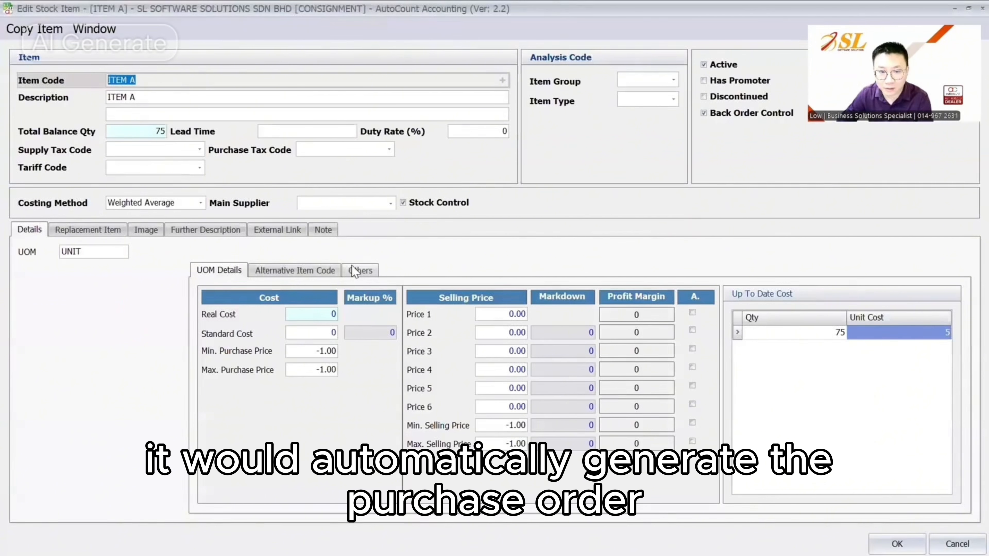
Step: Set ITEM A's re-order level to 200 and re-order quantity to 300, and save the item
left_click(354, 272)
left_click(376, 334)
key("Tab")
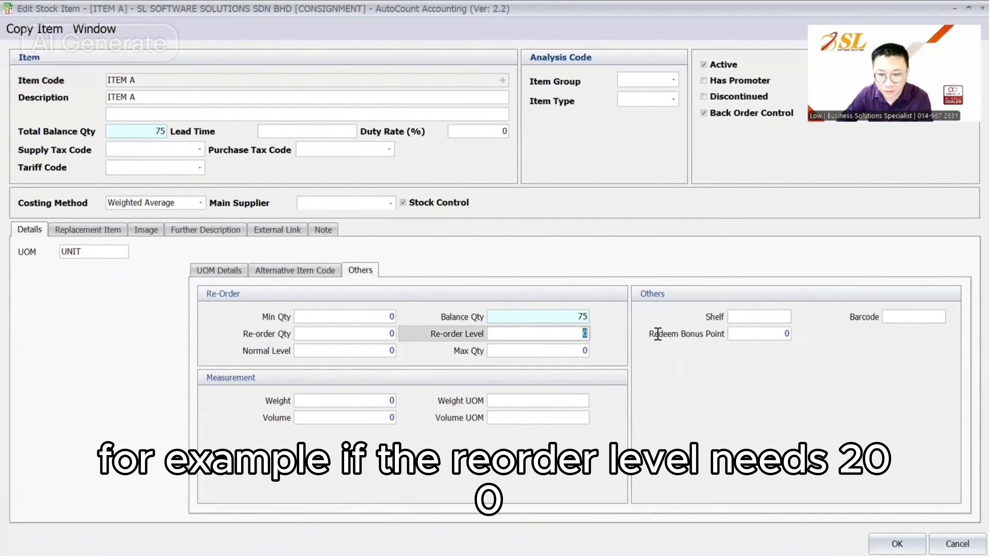
key("BackSpace")
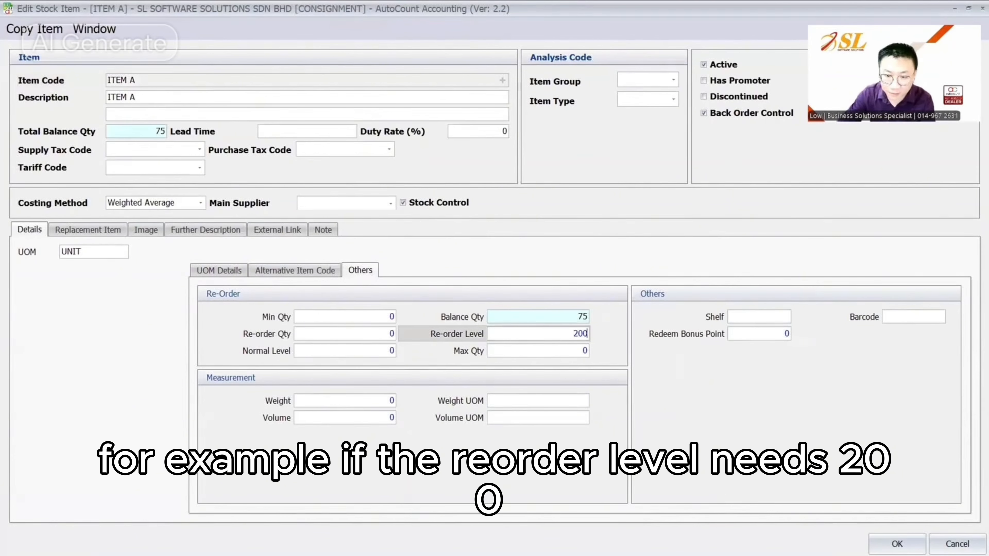
type("200")
left_click(380, 334)
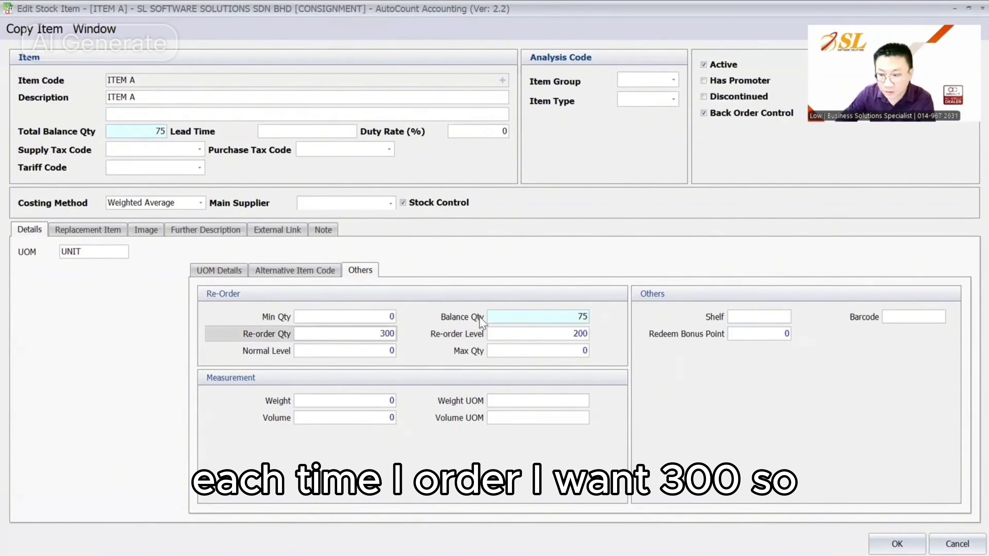
left_click(896, 544)
Step: Open ITEM B for editing and set its re-order quantity to 300 and re-order level to 200
left_click(199, 210)
left_click(110, 126)
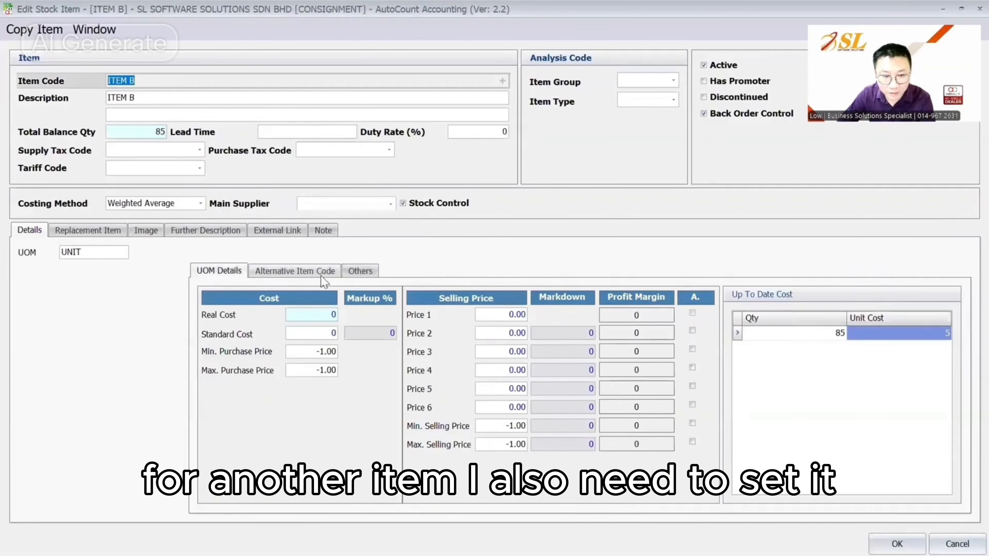
left_click(360, 271)
left_click(385, 334)
type("300")
key("Tab")
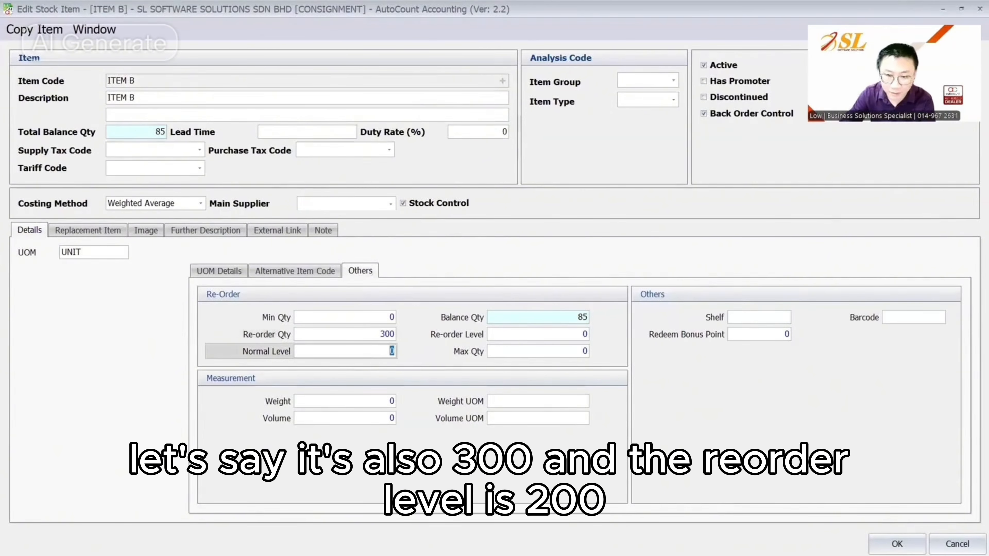
key("Tab")
key("Tab")
type("200")
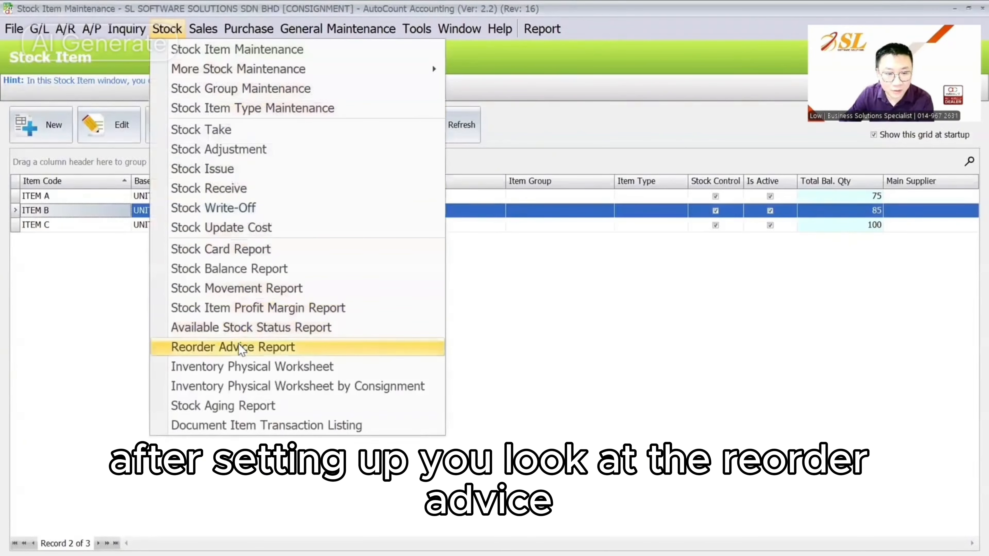
Step: Open the Reorder Advice Report and compare inquiries with and without outstanding P/O, S/O, consignment and A/O included
left_click(243, 347)
left_click(70, 234)
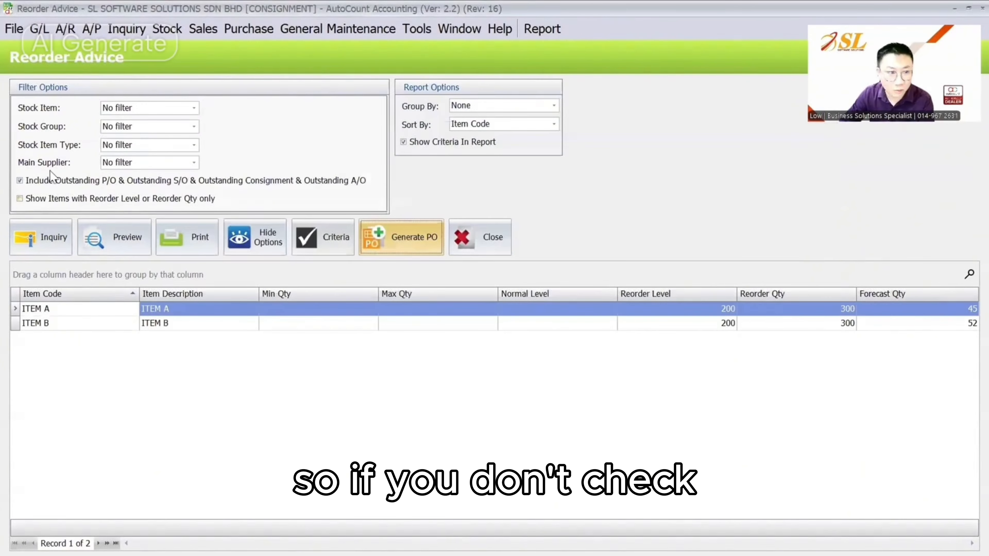
left_click(39, 181)
left_click(47, 233)
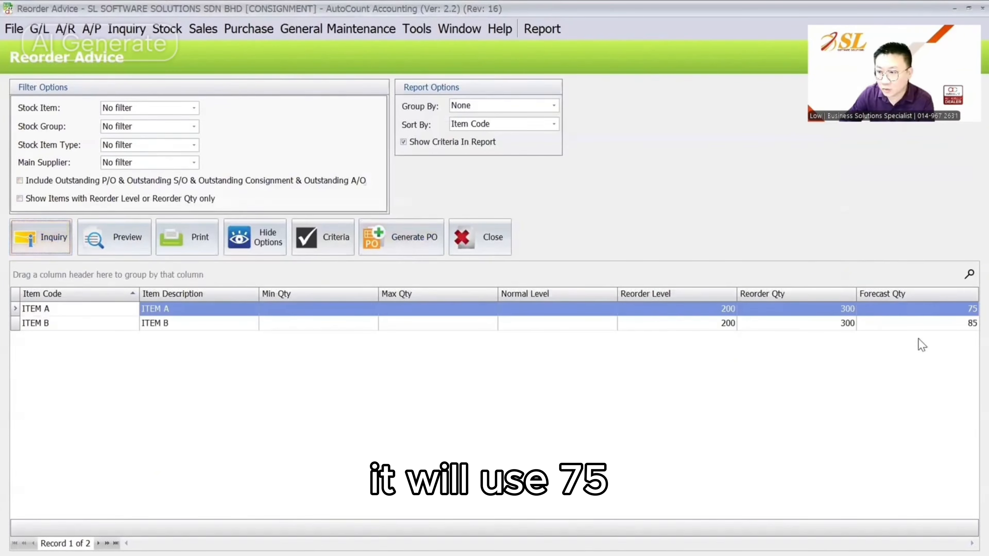
left_click(195, 181)
left_click(45, 230)
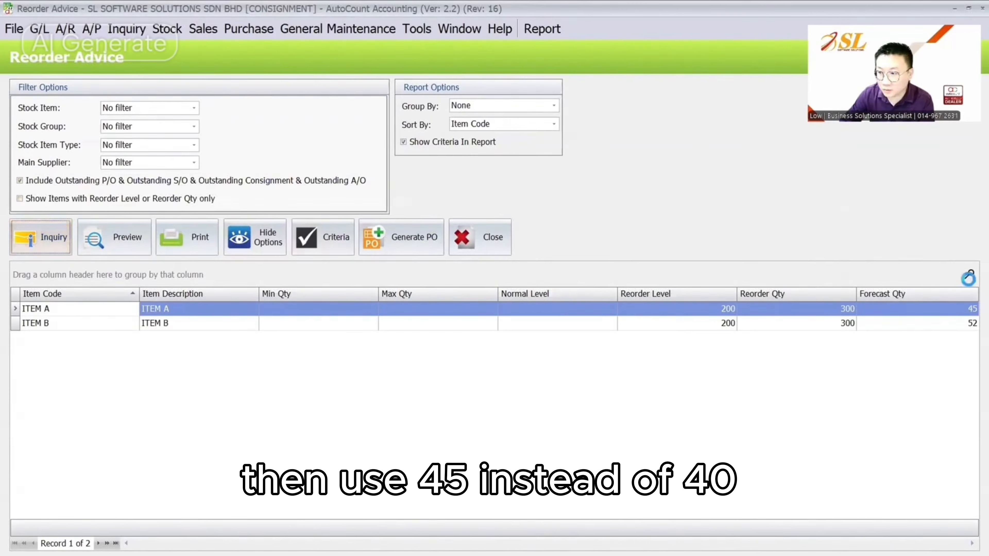
left_click(207, 179)
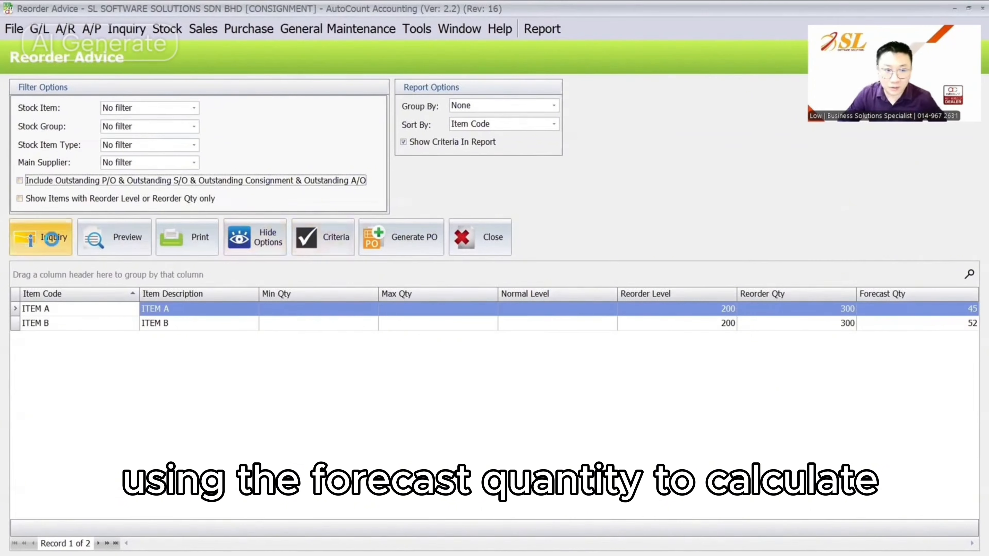
left_click(48, 235)
left_click(103, 184)
left_click(59, 243)
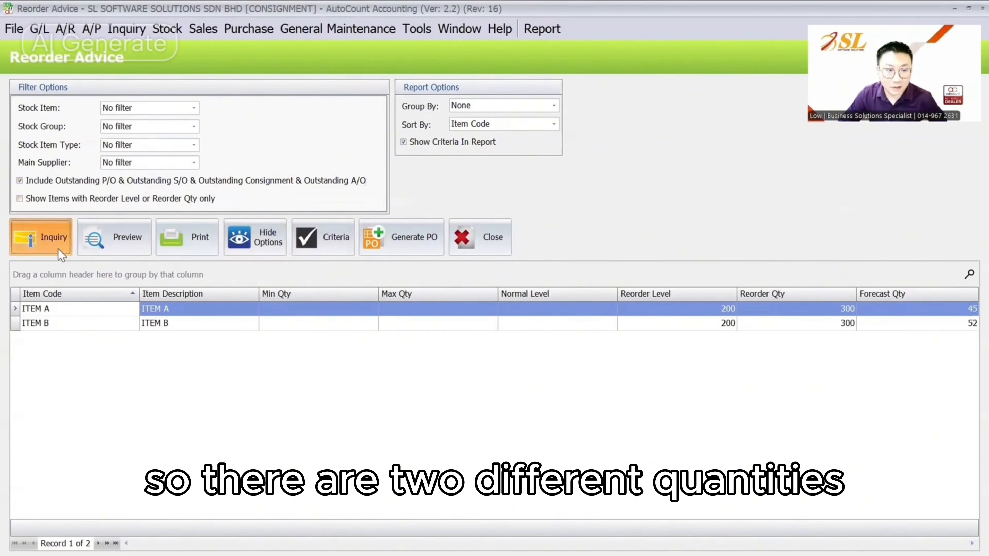
Step: Generate a purchase order to SUPPLIER A for ITEM A and ITEM B from the reorder advice, then save and preview it
left_click(408, 248)
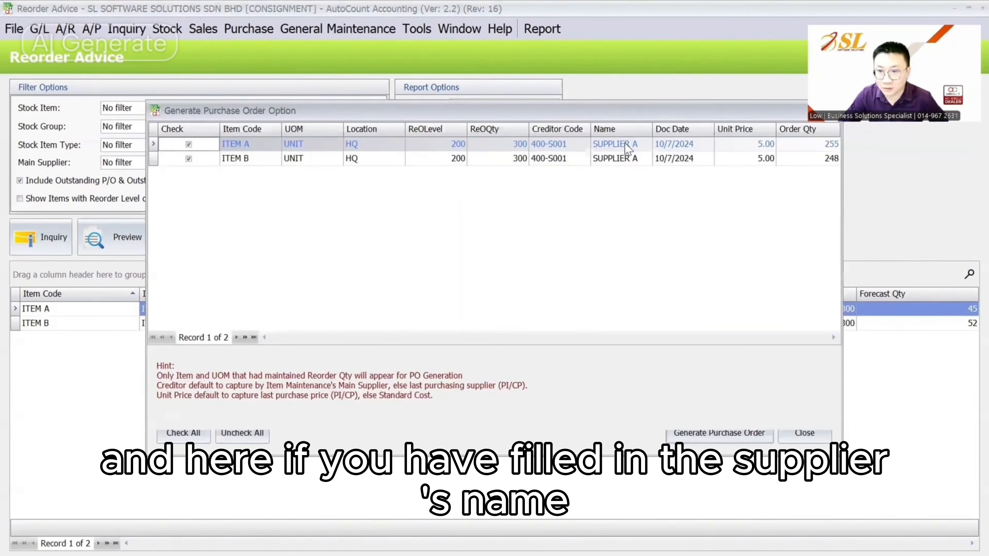
left_click(714, 435)
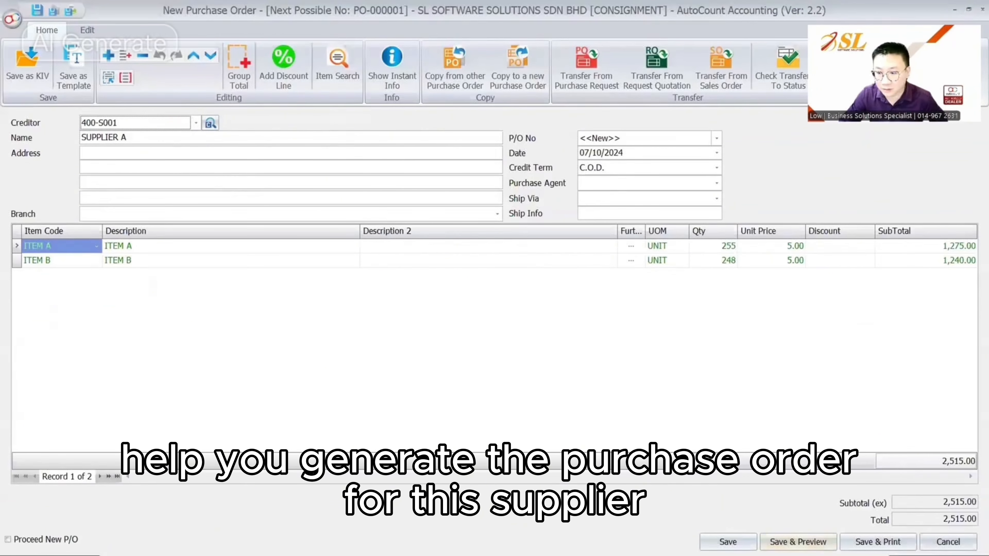
left_click(798, 542)
left_click(623, 390)
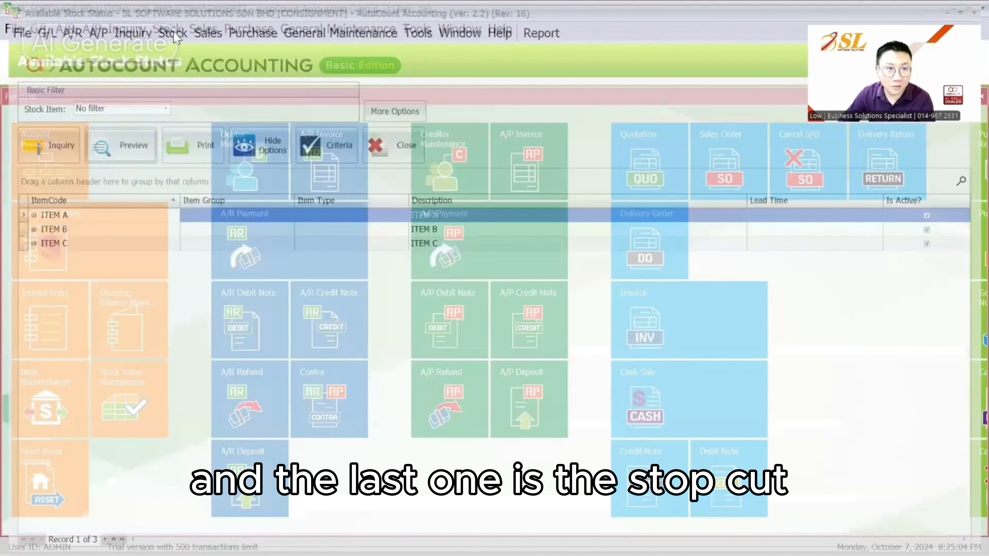
Step: Run the Stock Card Report inquiry for all items and preview it as Stock Card No Cost with Adj Qty
left_click(167, 28)
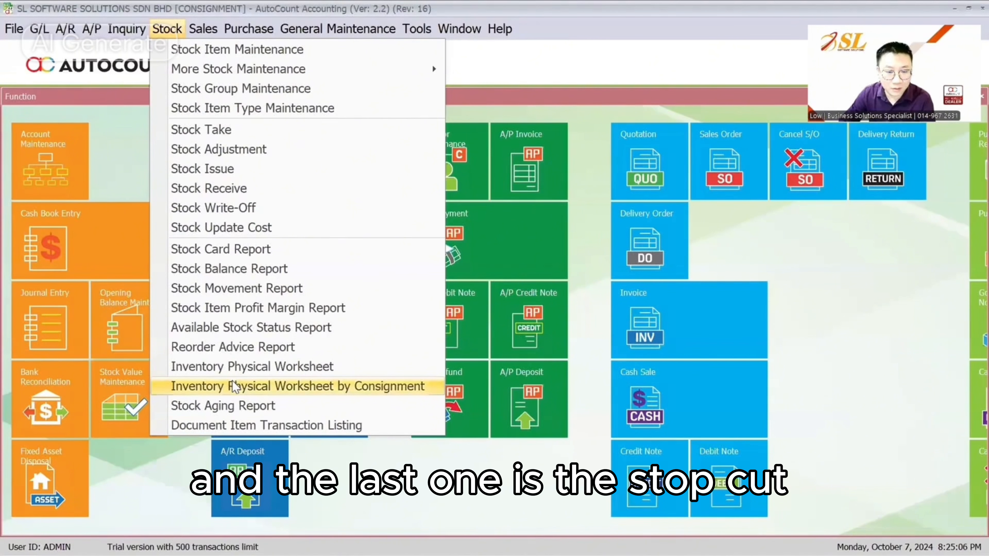
left_click(249, 251)
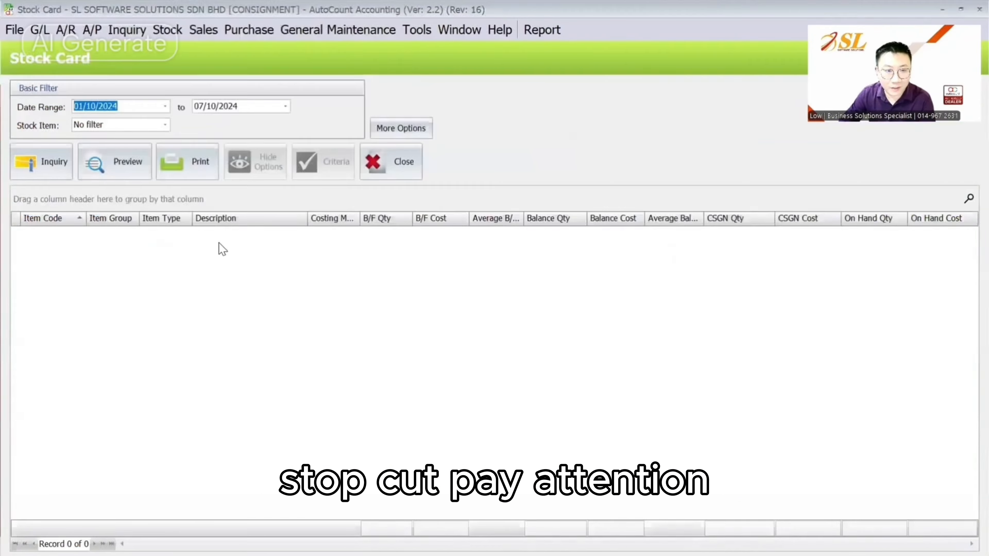
left_click(41, 162)
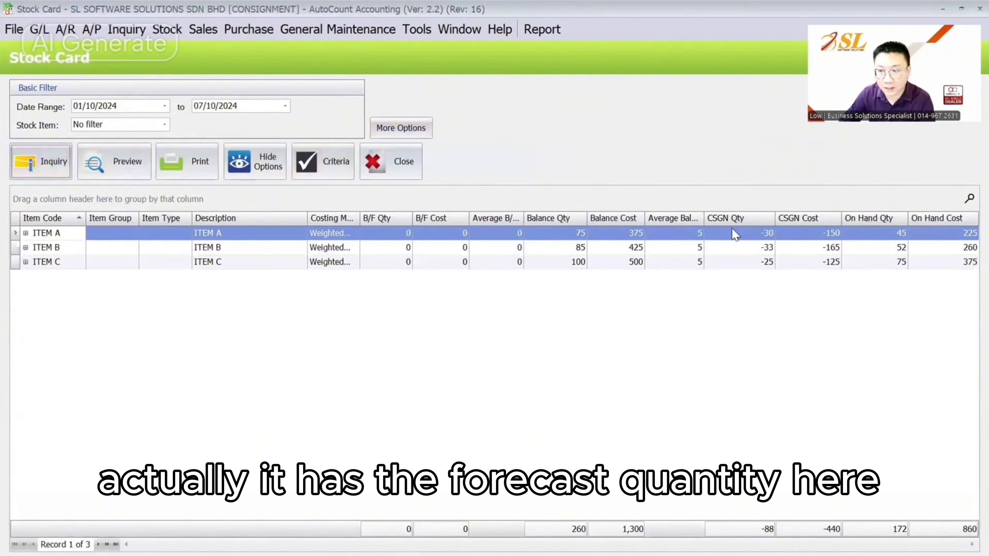
left_click(129, 166)
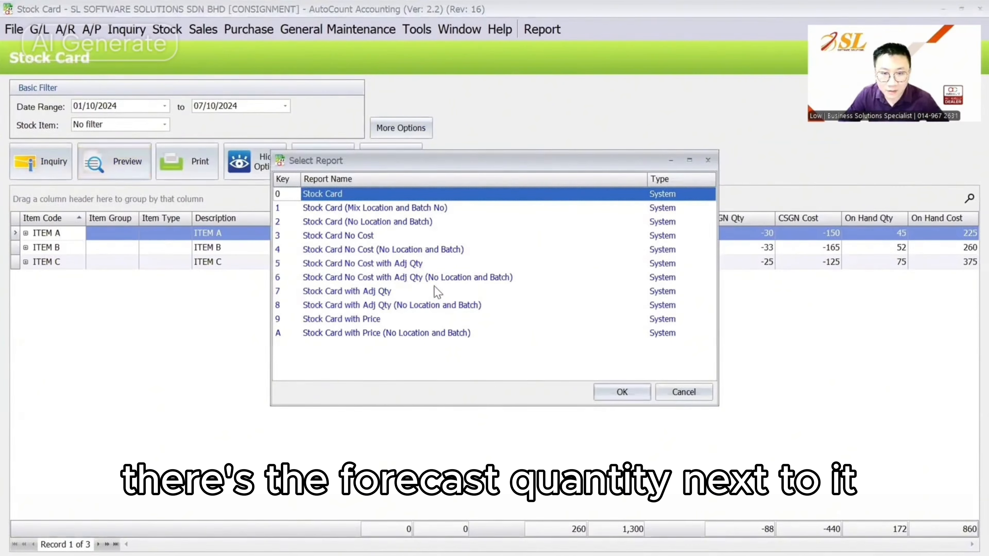
double_click(421, 266)
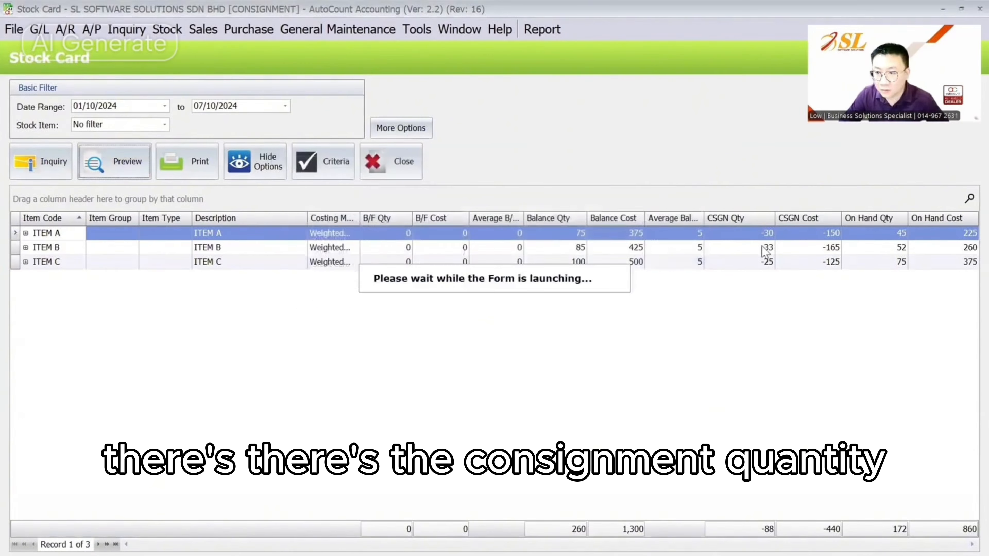
scroll(600, 300, "down", 1)
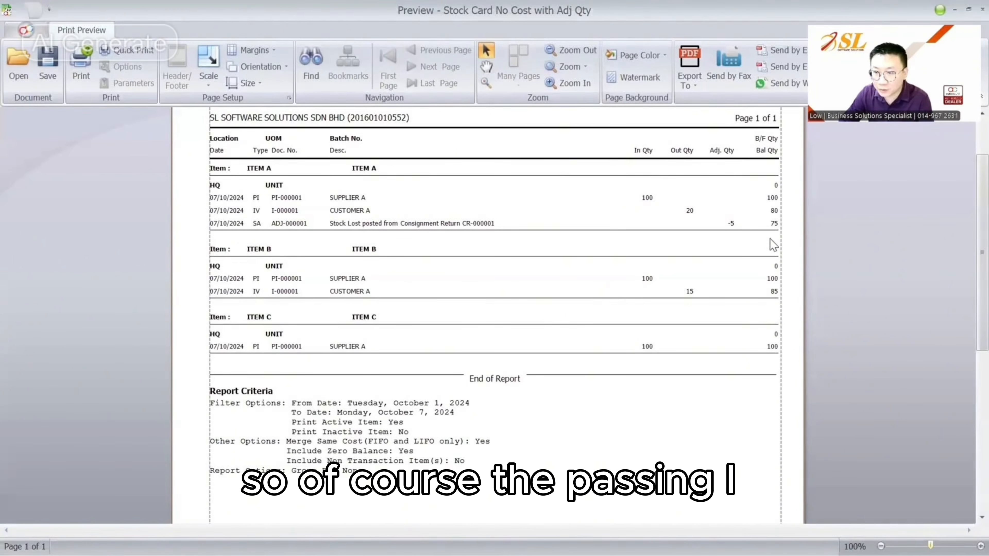
key("Escape")
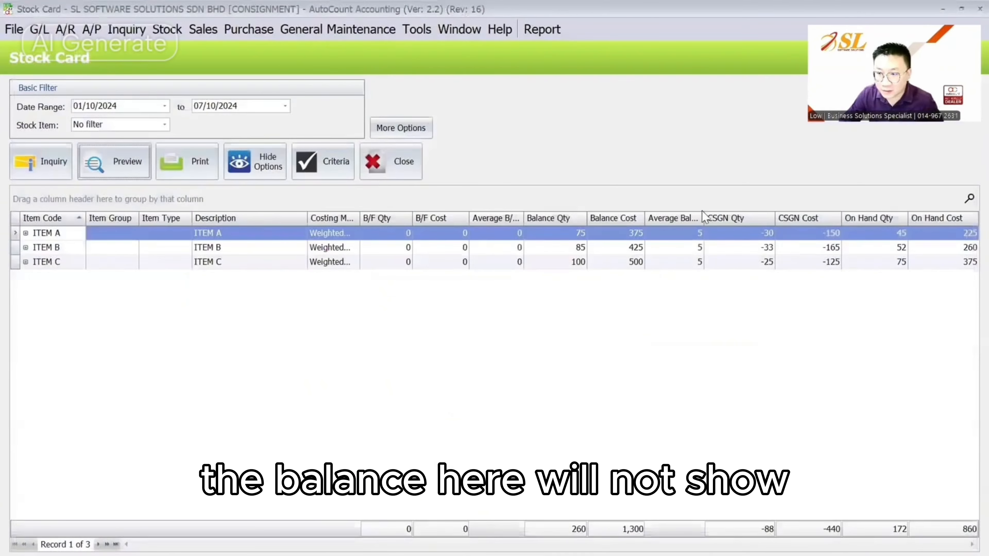
Step: Examine ITEM A's transaction details and balance quantity in the stock card, and preview the standard Stock Card report
left_click(405, 135)
key("Escape")
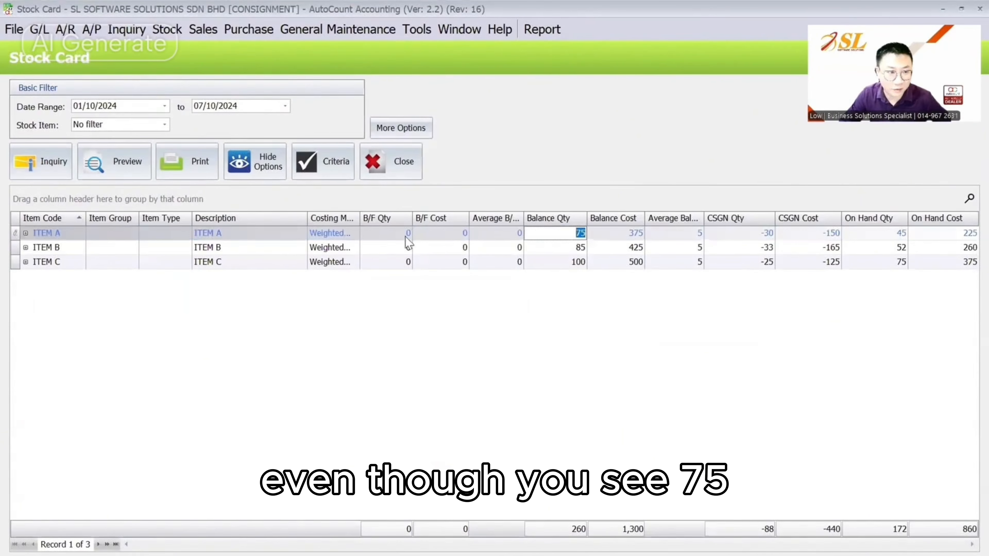
left_click(26, 233)
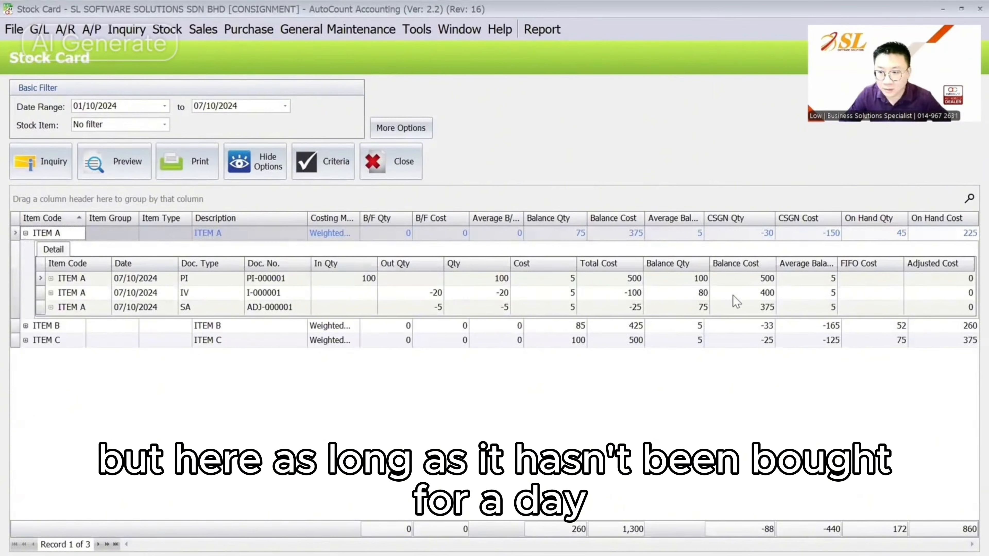
left_click(695, 308)
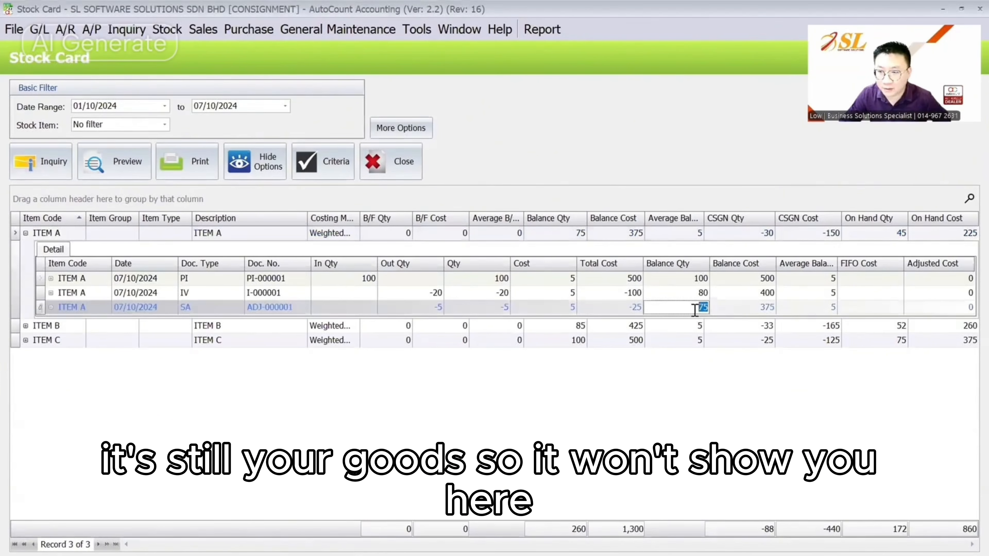
left_click(26, 233)
left_click(125, 172)
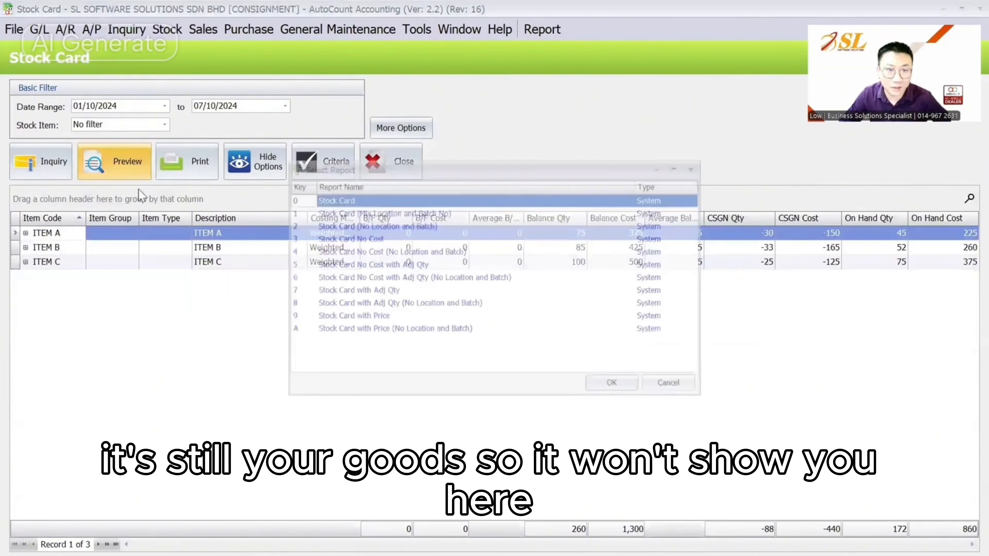
left_click(635, 393)
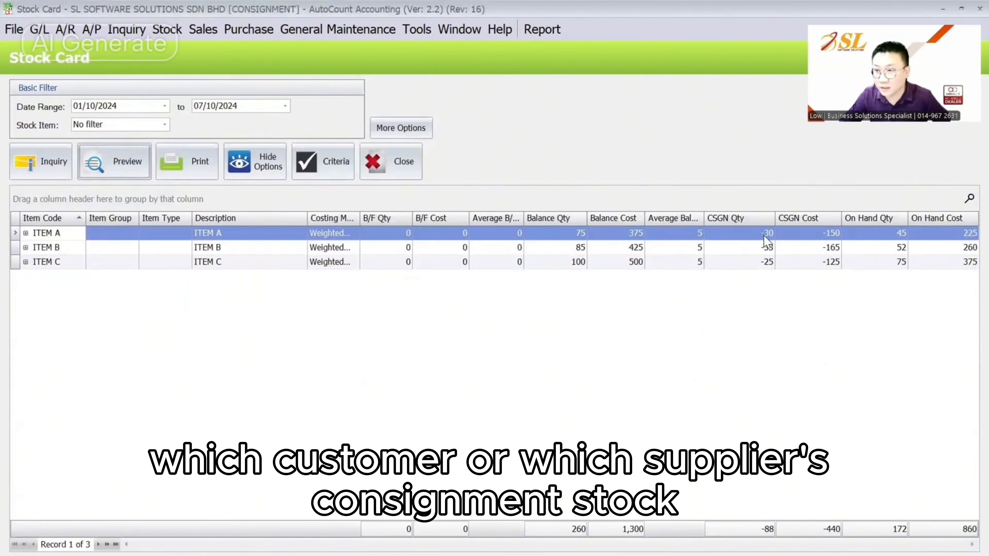
Step: Open the Consignment Movement Report and preview it as Consignment Movement With Details
left_click(158, 30)
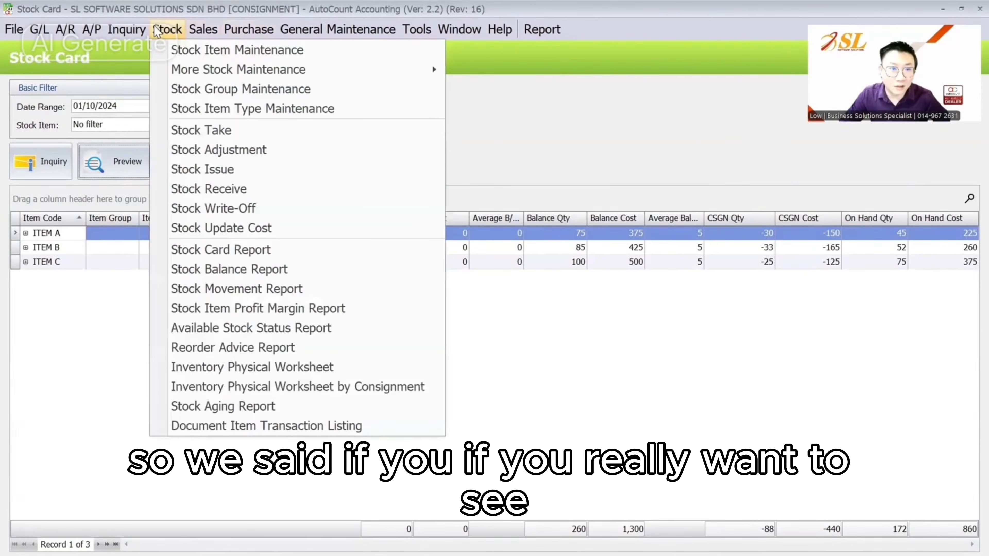
left_click(210, 25)
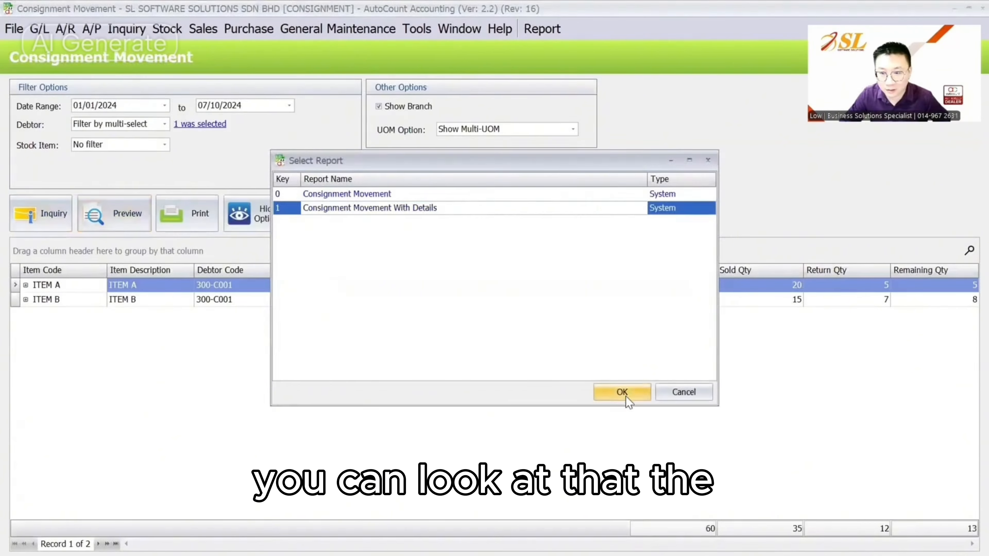
left_click(618, 392)
scroll(611, 378, "down", 3)
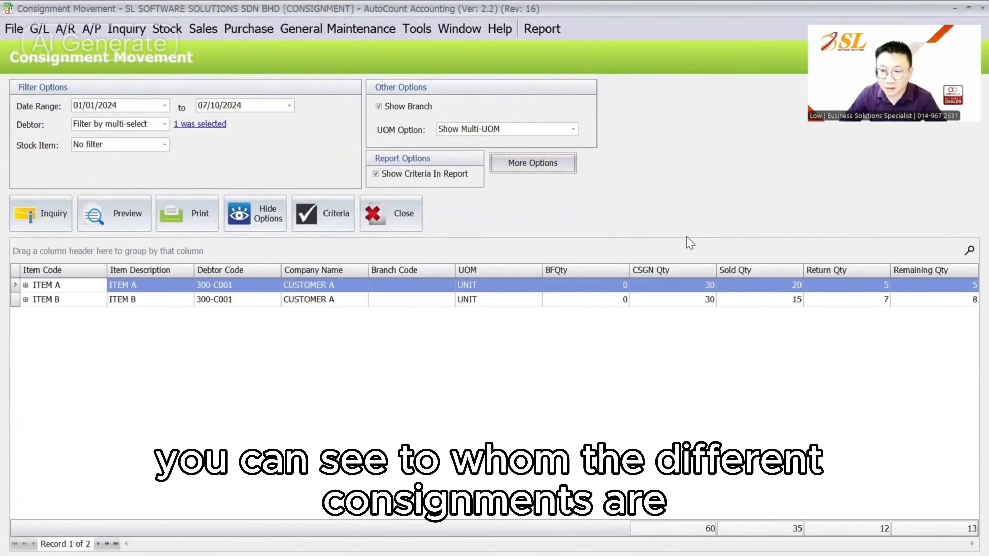
Step: Open the sales Consignment list and its Print Outstanding Consignment Detail Listing
left_click(167, 29)
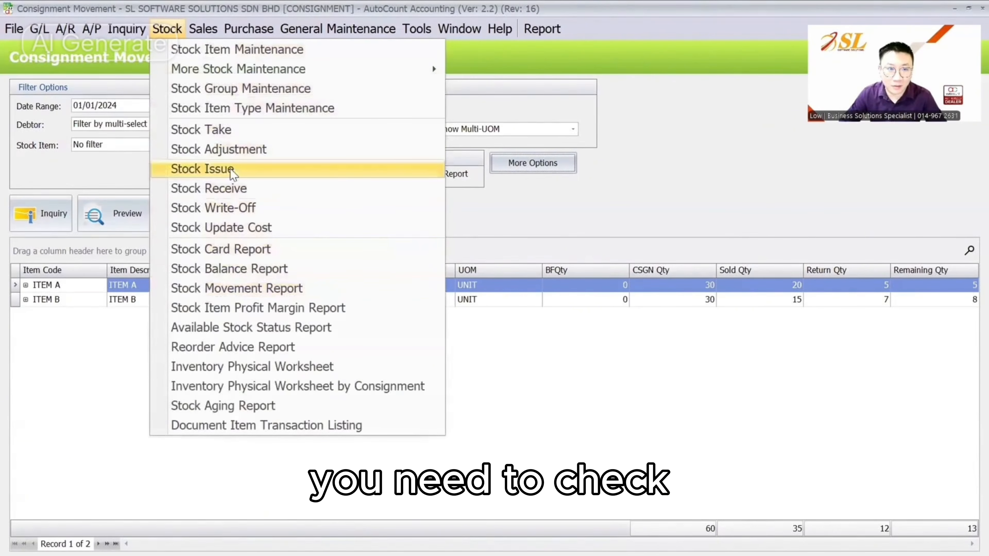
mouse_move(203, 29)
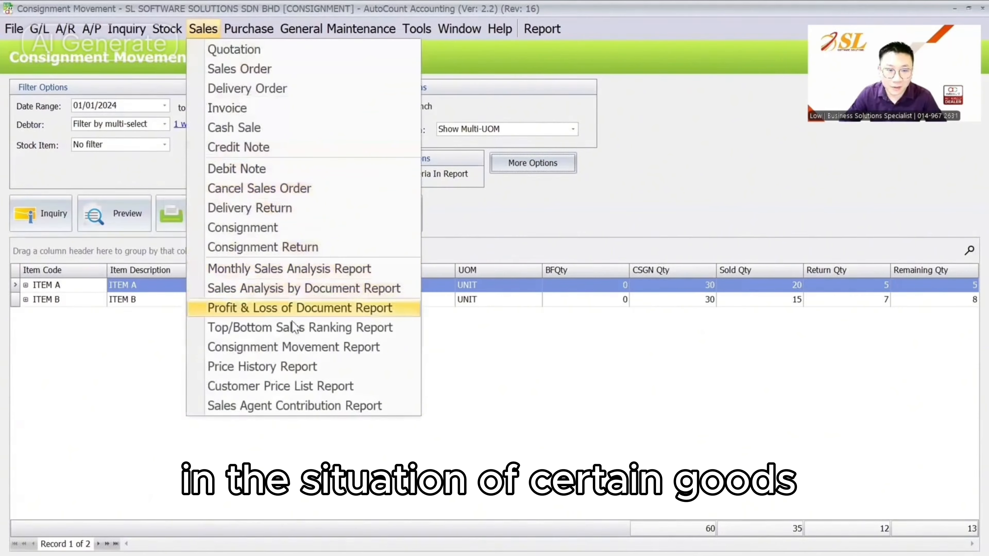
left_click(307, 230)
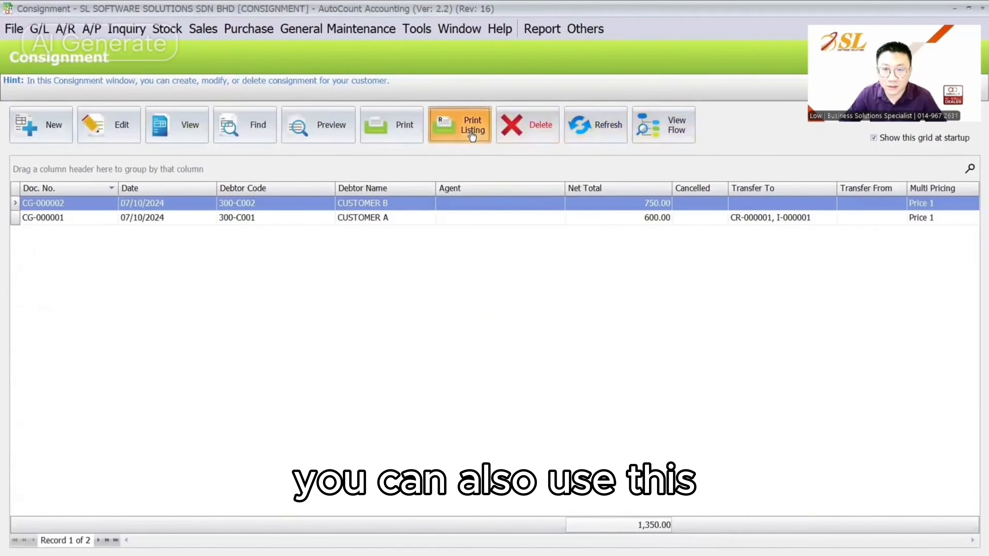
left_click(471, 133)
left_click(444, 309)
left_click(452, 346)
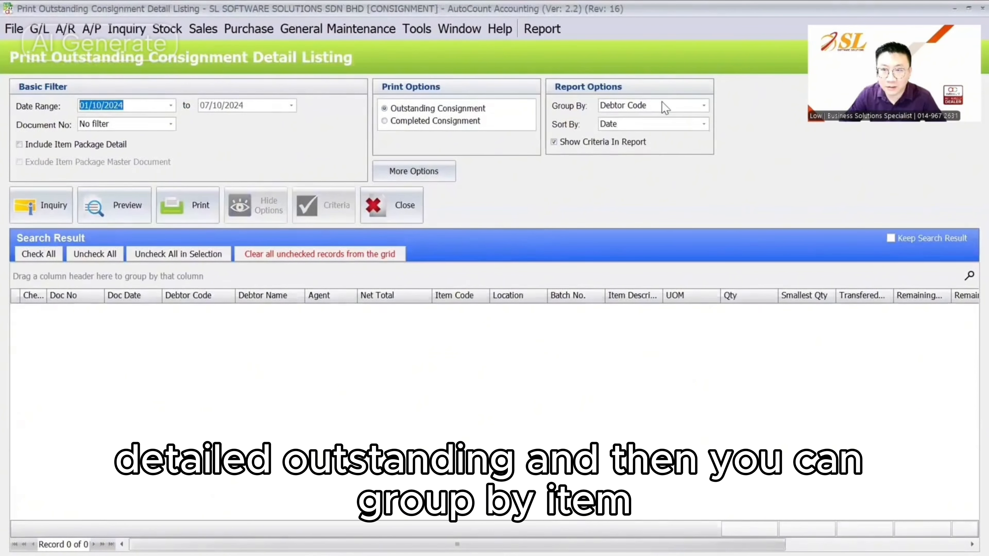
Step: Group the outstanding consignment listing by Item Code, run the inquiry and preview the report
left_click(663, 103)
scroll(649, 165, "down", 1)
left_click(648, 173)
left_click(41, 205)
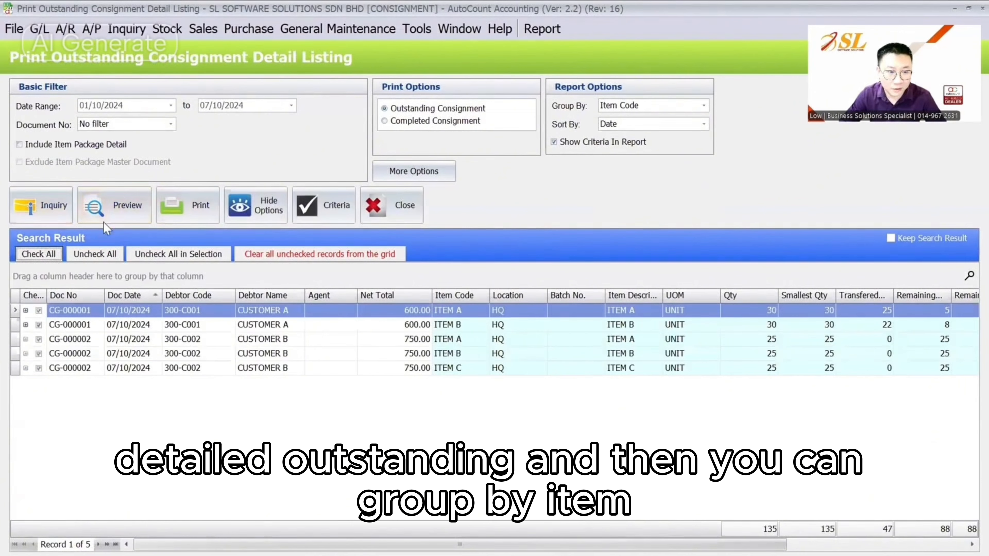
left_click(107, 217)
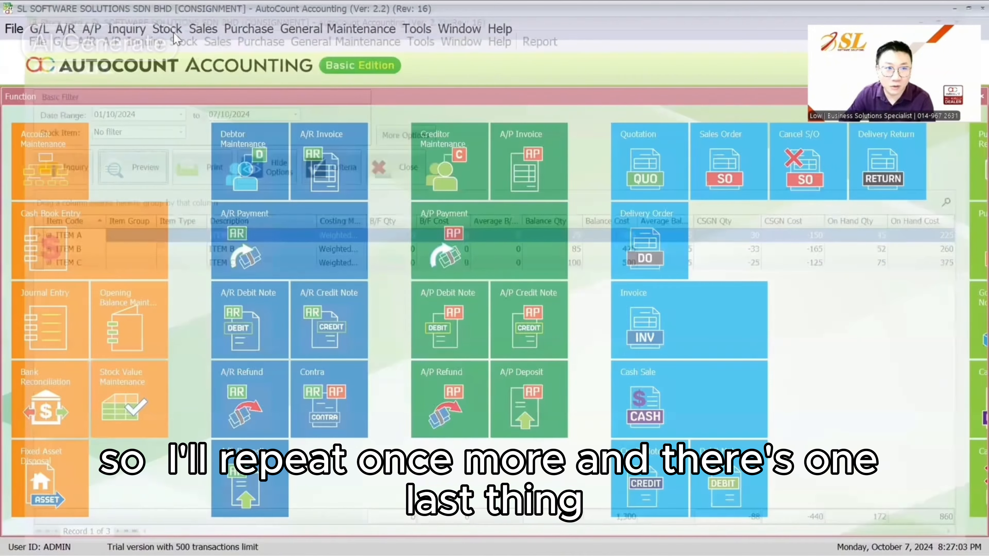
Step: Open the Inventory Physical Worksheet by Consignment, try running its inquiry with no stock item filter, and dismiss the message
left_click(168, 29)
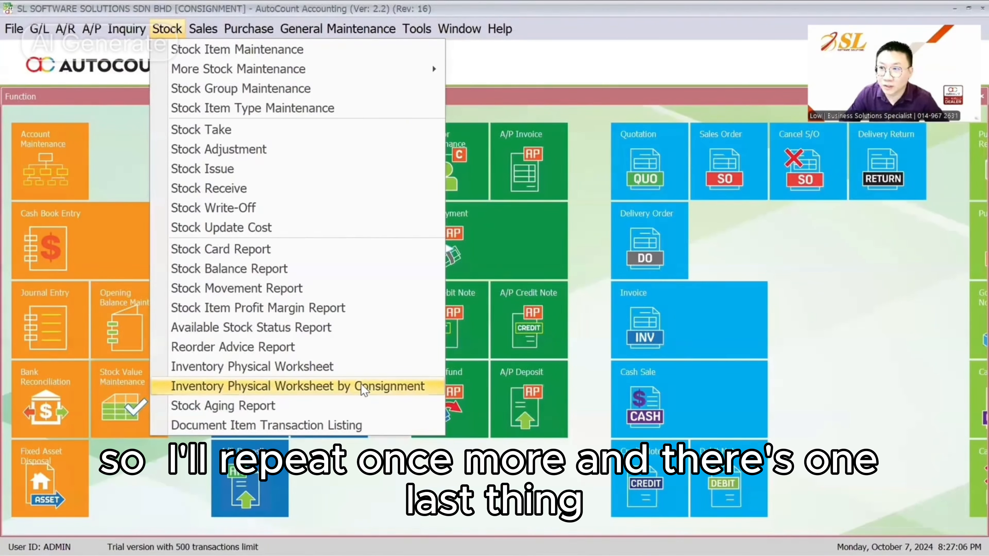
left_click(347, 387)
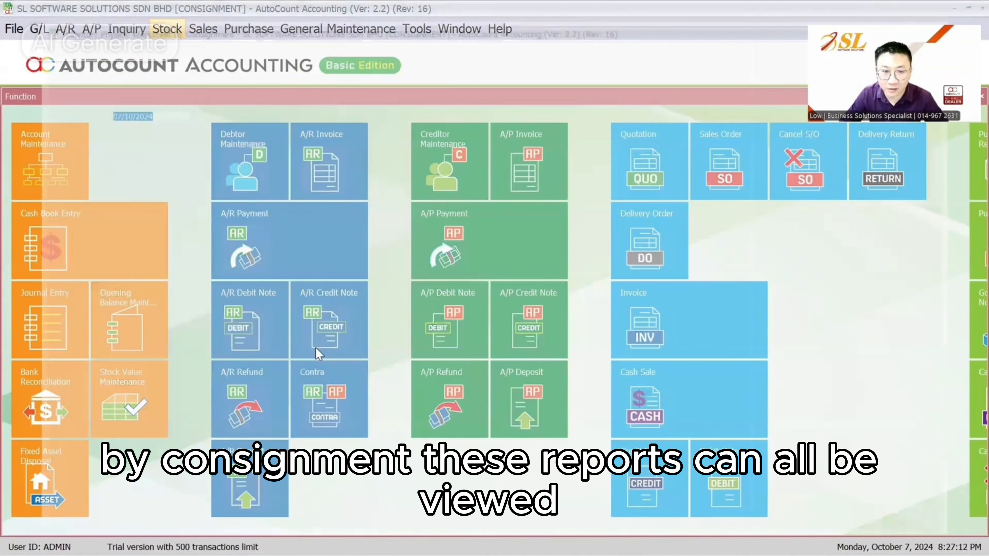
left_click(42, 159)
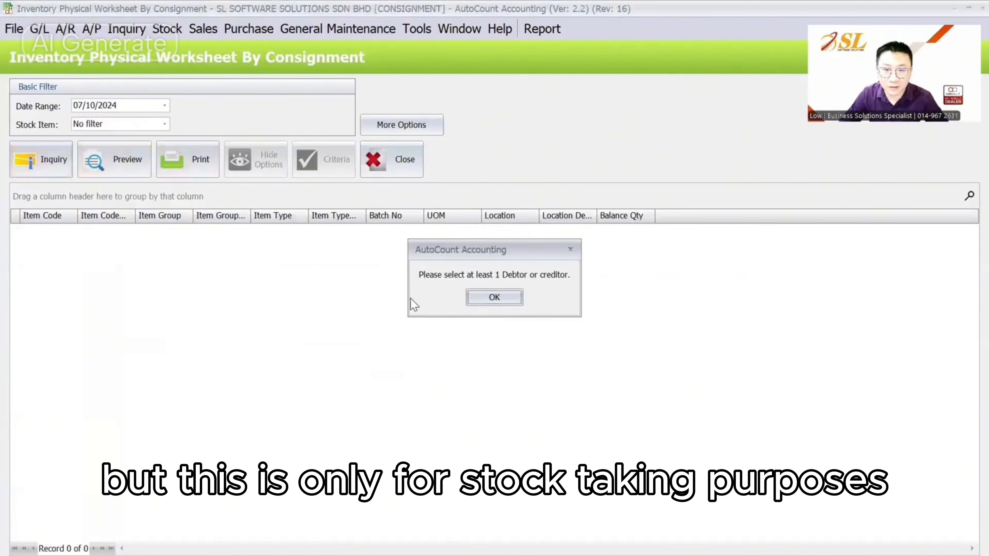
left_click(494, 295)
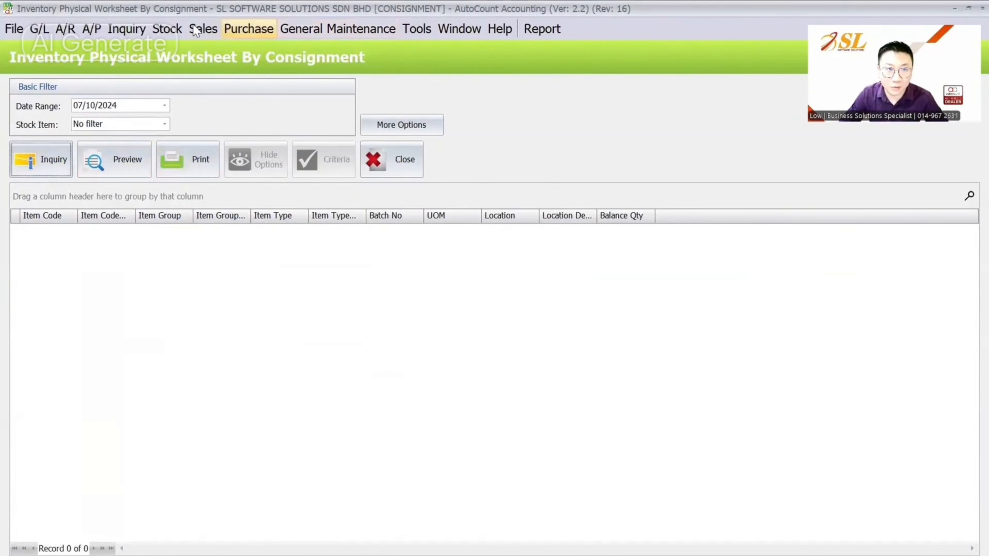
Step: Return to the sales Consignment list and open the Print Outstanding Consignment Detail Listing report
left_click(203, 28)
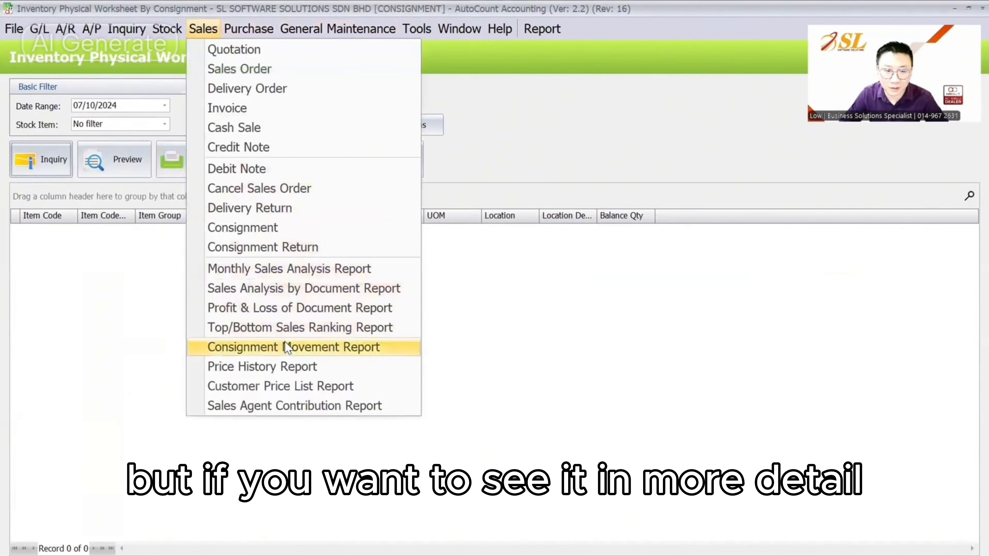
left_click(298, 228)
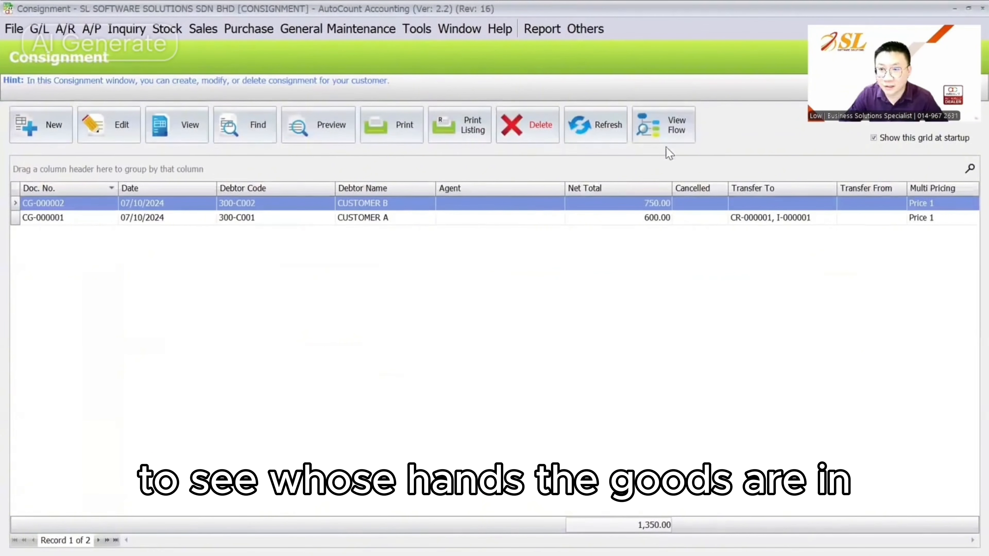
left_click(469, 130)
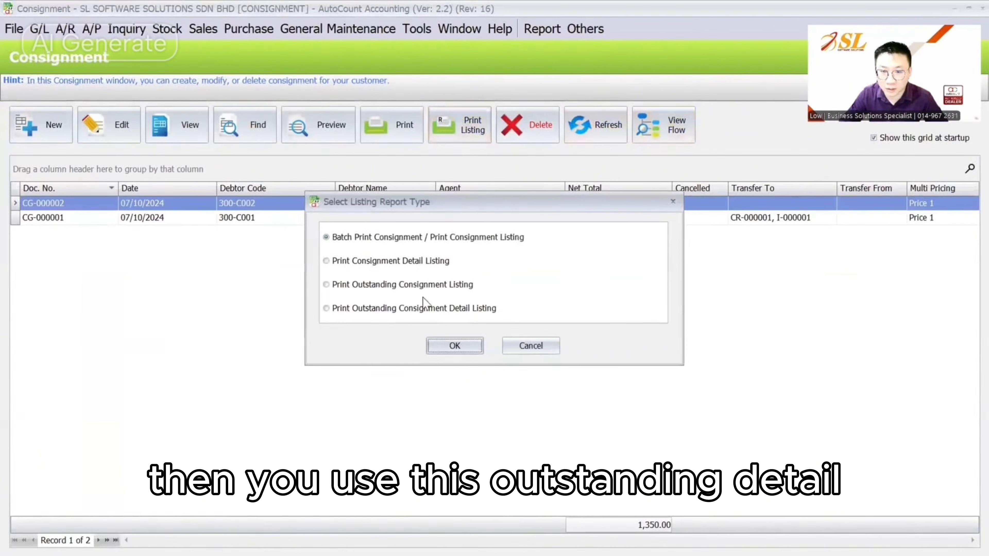
left_click(414, 309)
left_click(452, 345)
Step: Review the report's Group By choices, such as Debtor Code and Item Code, keeping the grouping on Item Code
left_click(657, 104)
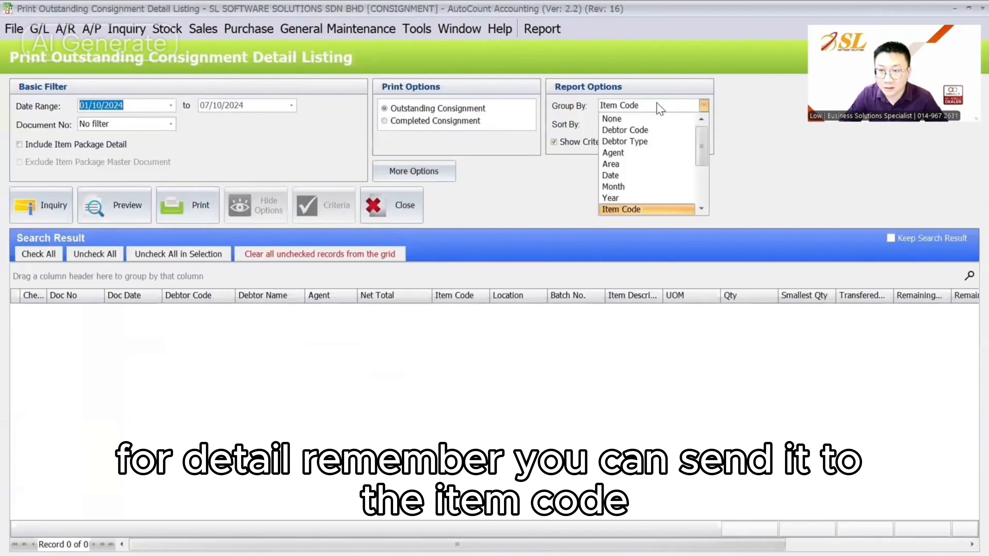
left_click(657, 103)
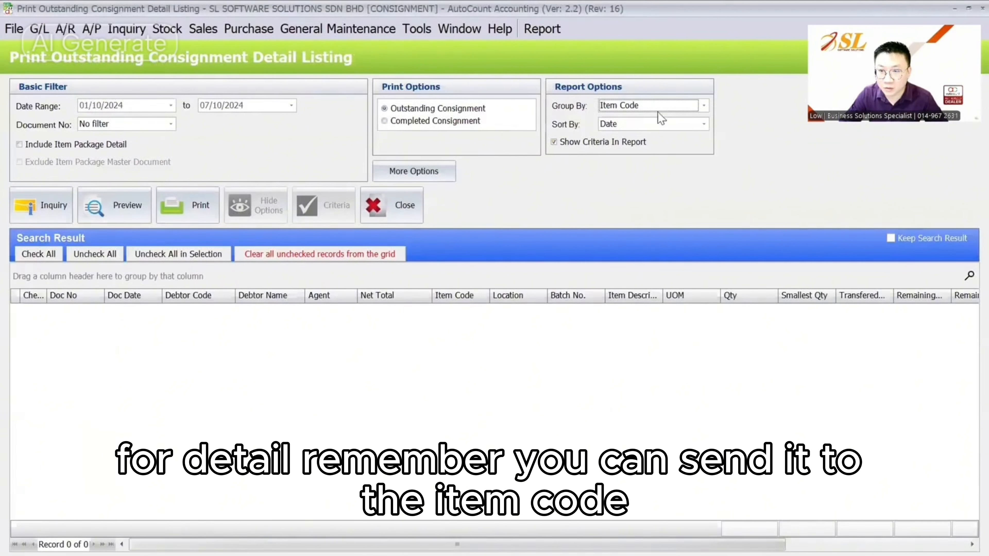
left_click(614, 105)
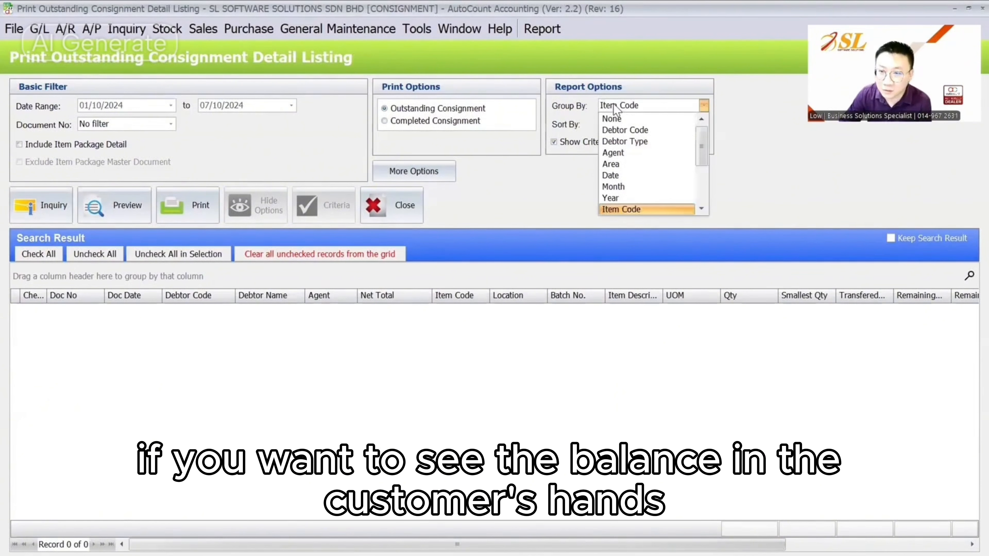
left_click(618, 130)
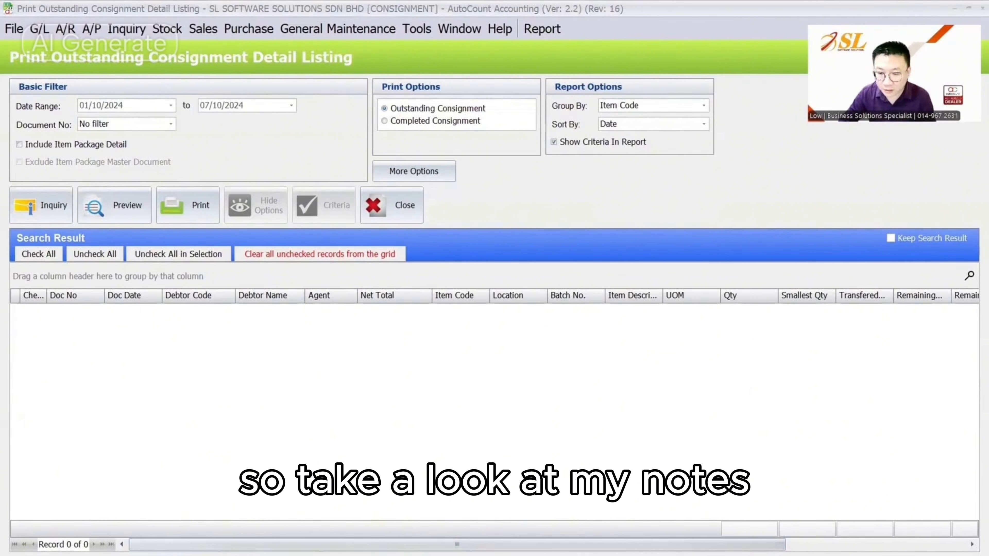
Step: Switch to the presentation slideshow and advance from Other Useful Reports to the Other Related Plugins slide
key("super")
left_click(629, 546)
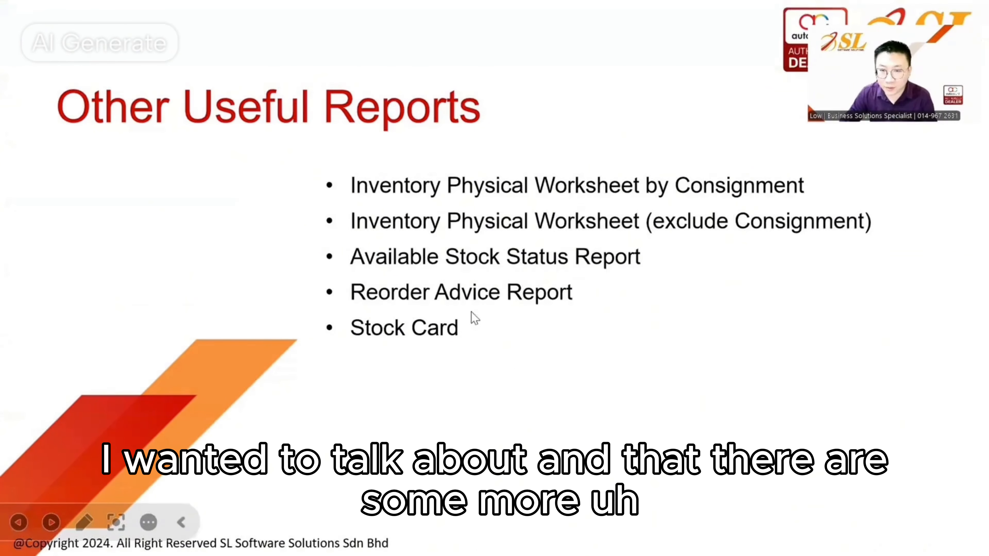
key("Right")
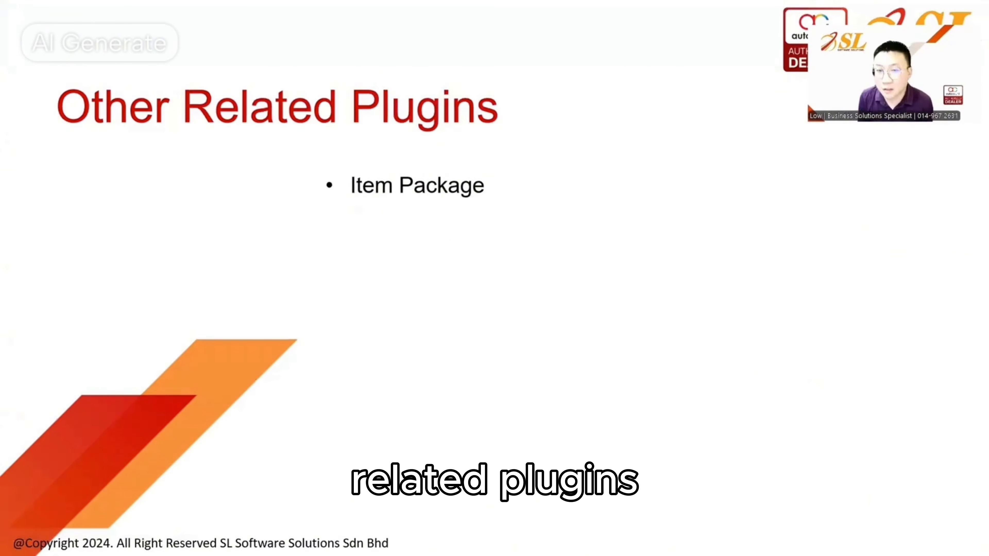